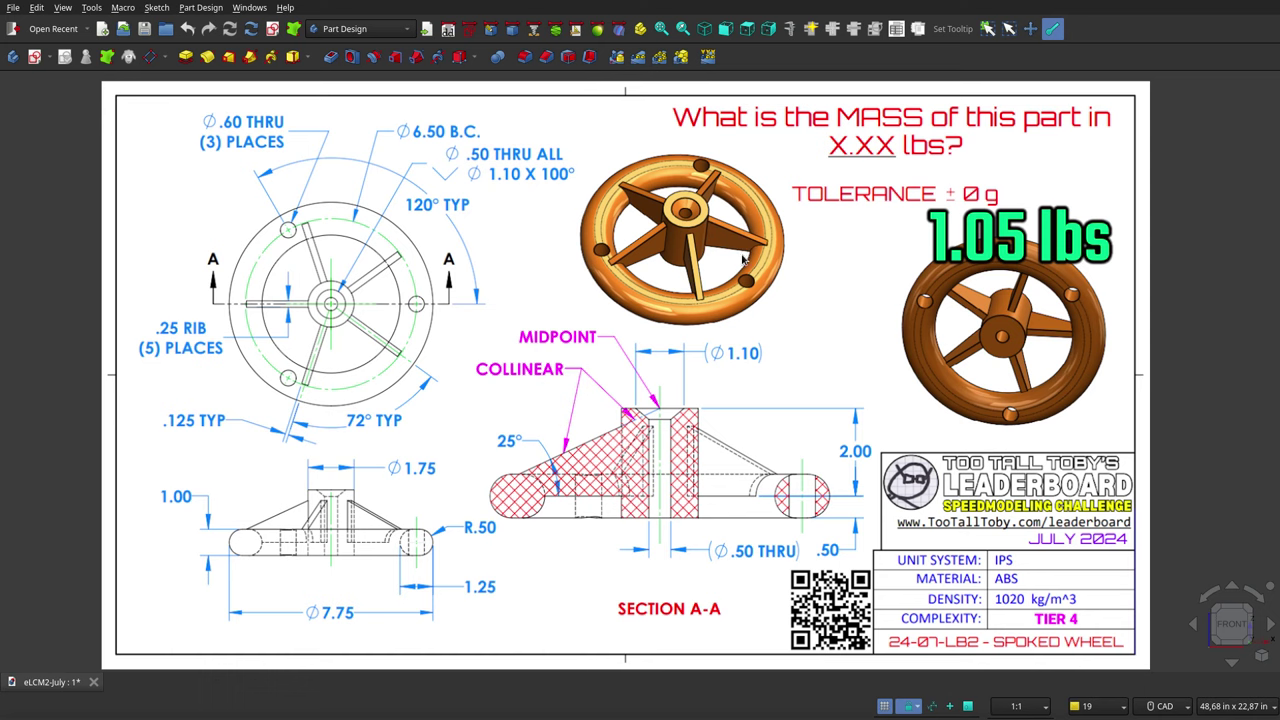
- Zoom in and out on the front elevation view of the reference drawing
{"action": "scroll", "coordinate": [725, 235], "scroll_direction": "up", "scroll_amount": 5}
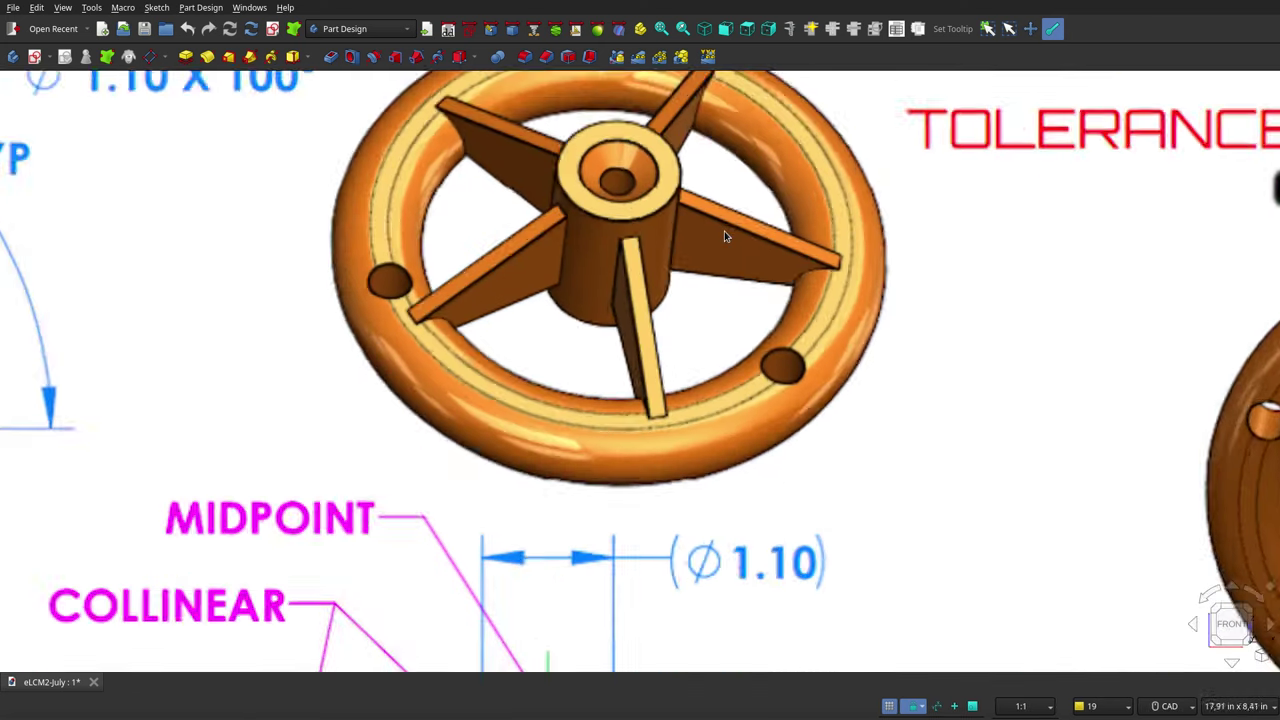
{"action": "scroll", "coordinate": [725, 235], "scroll_direction": "up", "scroll_amount": 2}
{"action": "scroll", "coordinate": [725, 235], "scroll_direction": "down", "scroll_amount": 2}
{"action": "scroll", "coordinate": [725, 235], "scroll_direction": "down", "scroll_amount": 2}
{"action": "scroll", "coordinate": [724, 231], "scroll_direction": "down", "scroll_amount": 1}
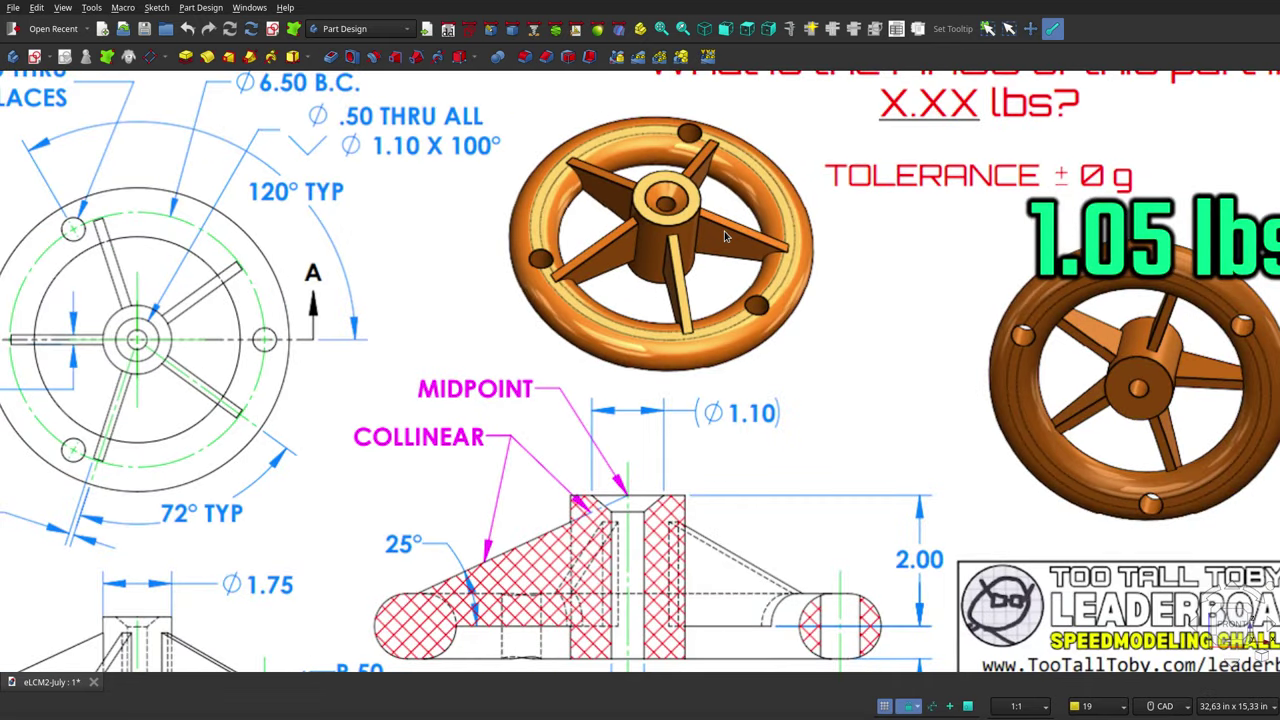
{"action": "scroll", "coordinate": [724, 231], "scroll_direction": "down", "scroll_amount": 1}
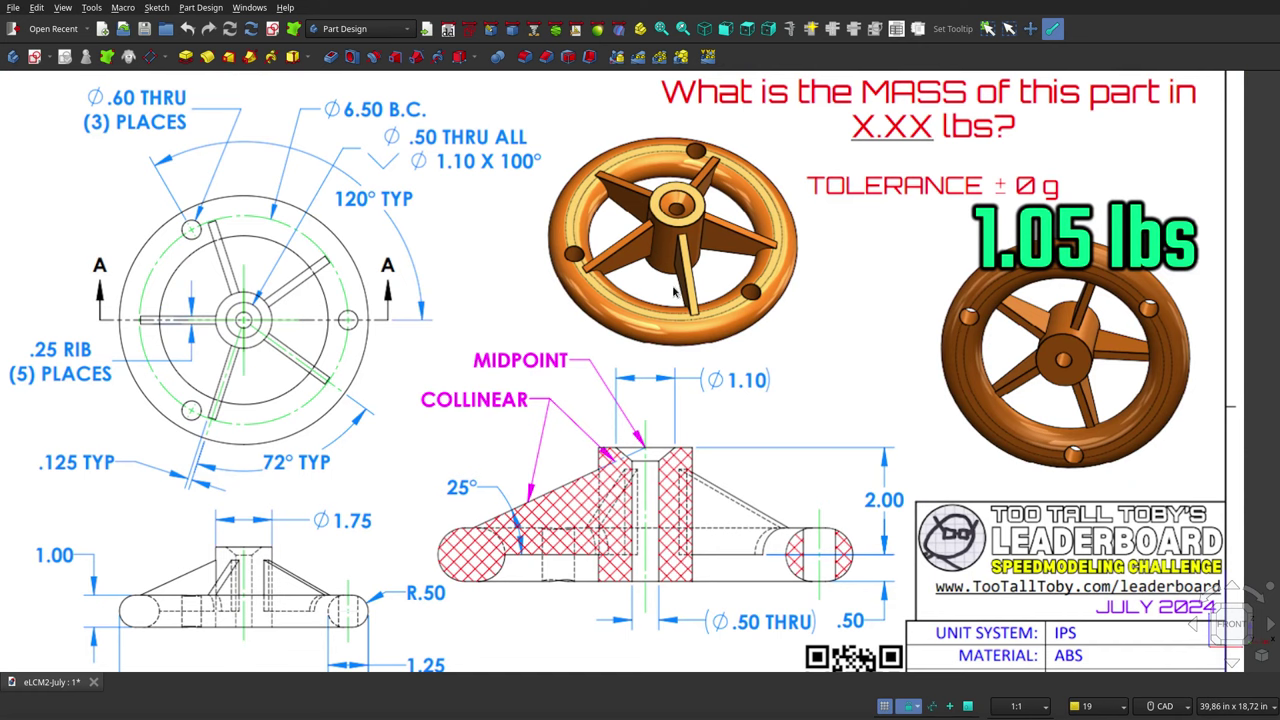
{"action": "scroll", "coordinate": [665, 260], "scroll_direction": "down", "scroll_amount": 1}
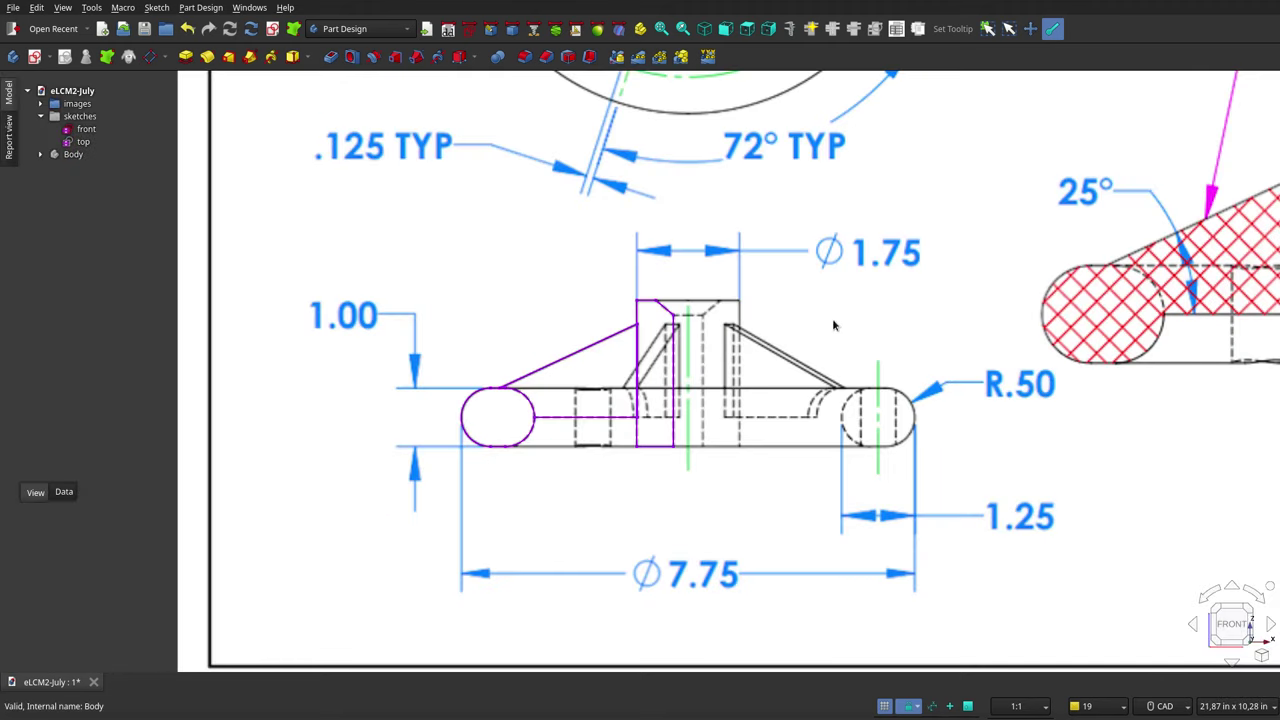
{"action": "scroll", "coordinate": [531, 343], "scroll_direction": "down", "scroll_amount": 4}
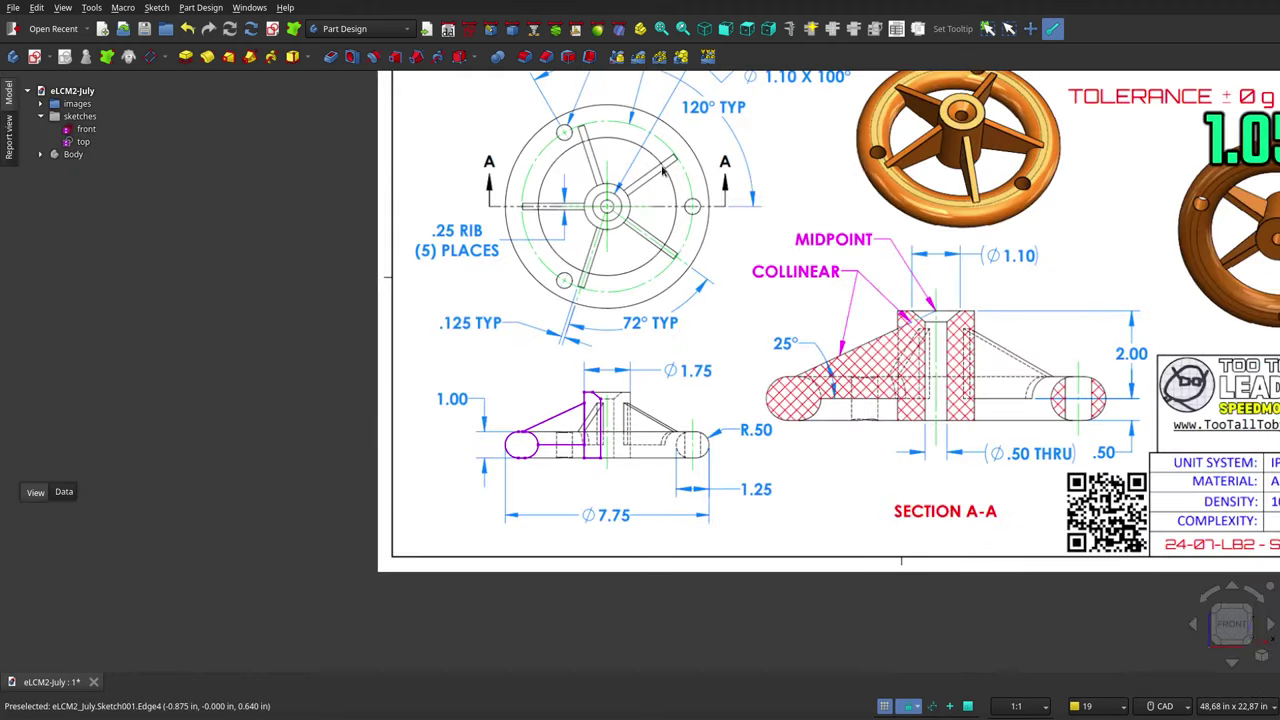
{"action": "scroll", "coordinate": [613, 441], "scroll_direction": "up", "scroll_amount": 4}
{"action": "scroll", "coordinate": [631, 438], "scroll_direction": "up", "scroll_amount": 1}
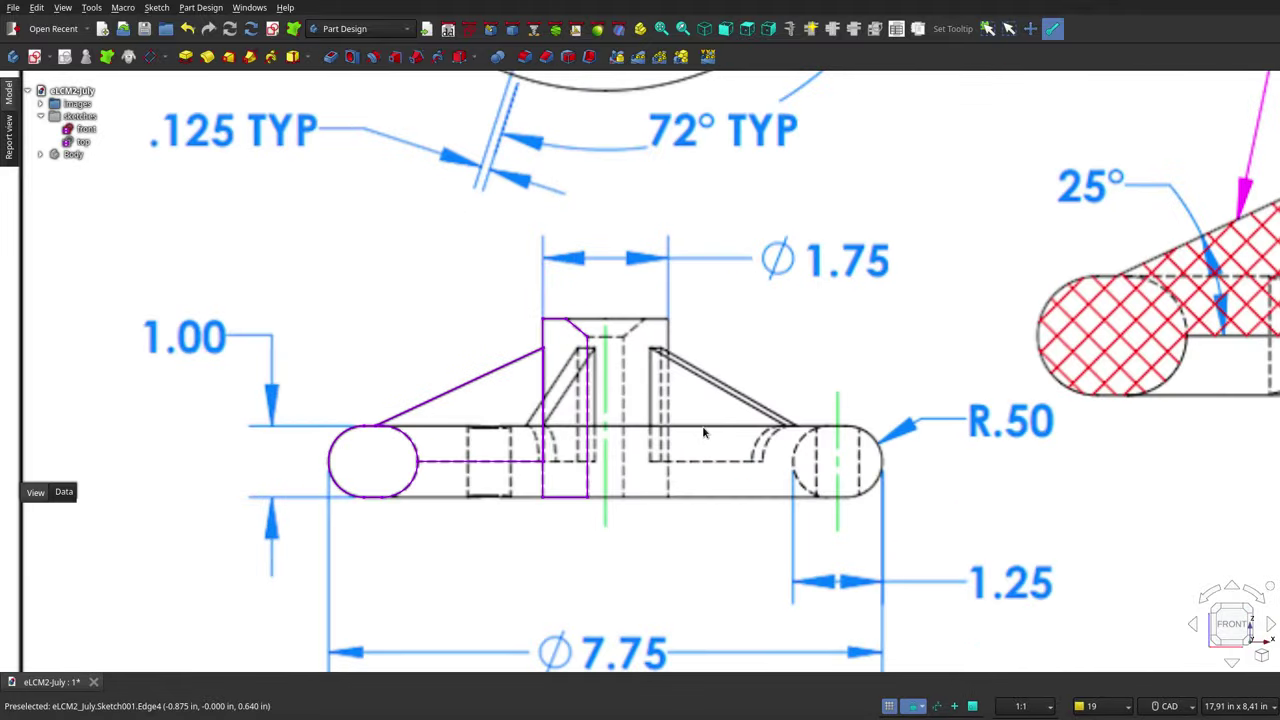
{"action": "scroll", "coordinate": [703, 432], "scroll_direction": "down", "scroll_amount": 3}
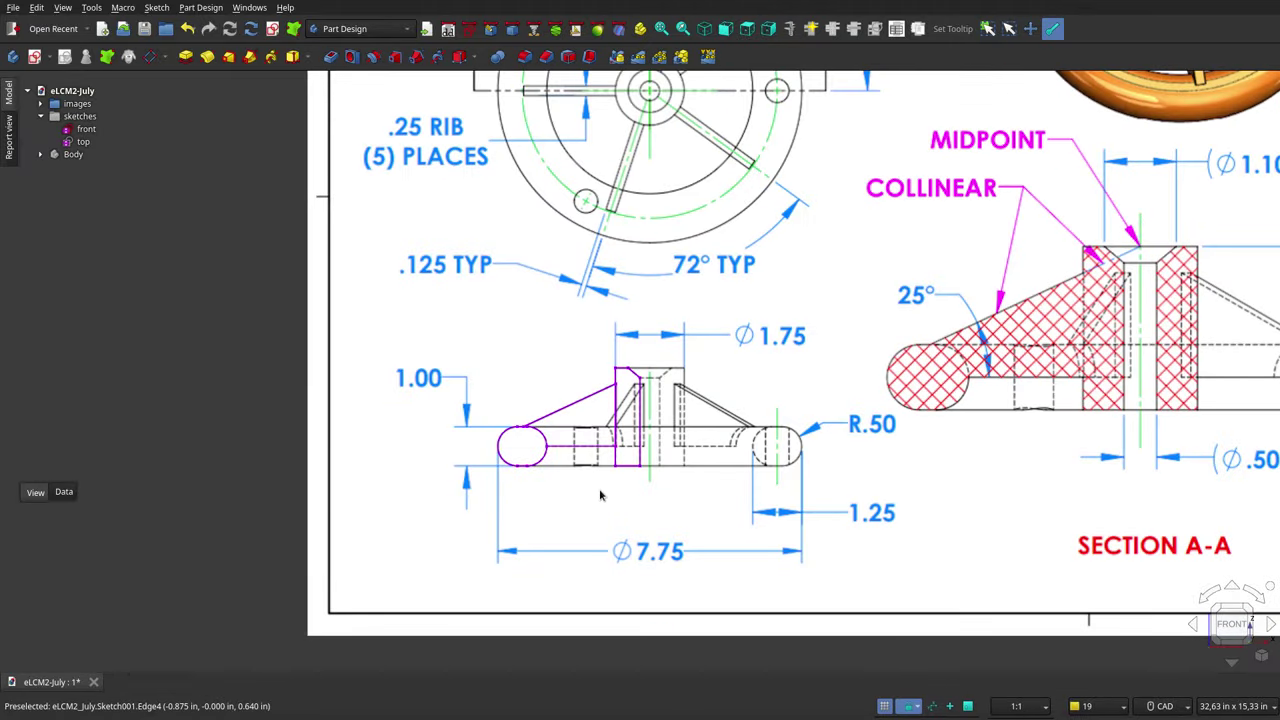
{"action": "scroll", "coordinate": [602, 510], "scroll_direction": "up", "scroll_amount": 3}
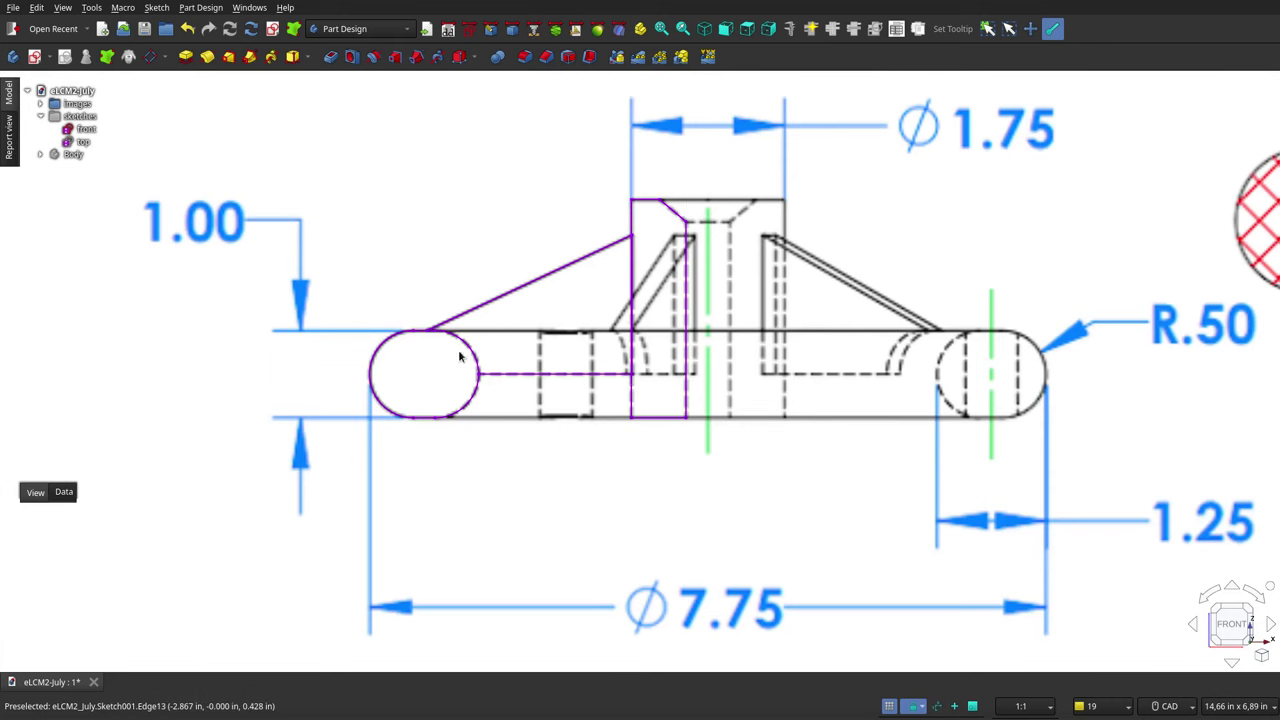
{"action": "scroll", "coordinate": [550, 378], "scroll_direction": "down", "scroll_amount": 1}
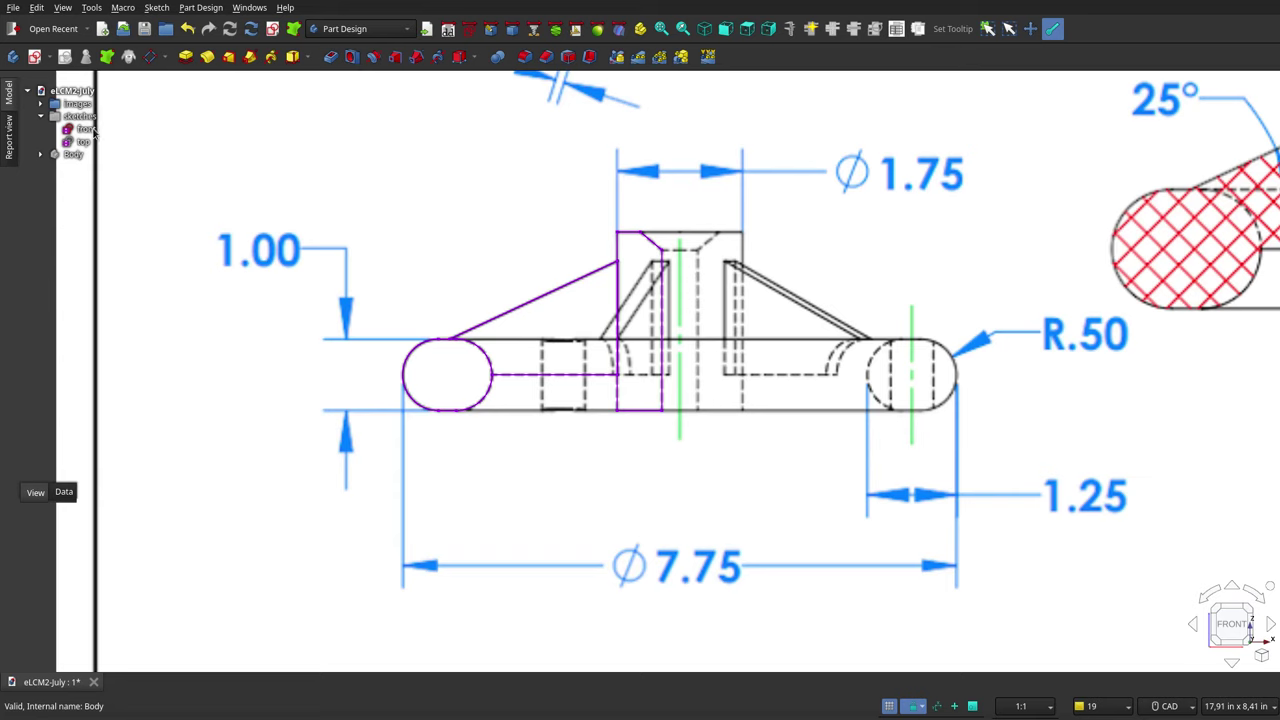
{"action": "left_click_drag", "start_coordinate": [96, 300], "coordinate": [270, 300]}
{"action": "left_click", "coordinate": [77, 104]}
{"action": "key", "text": "space"}
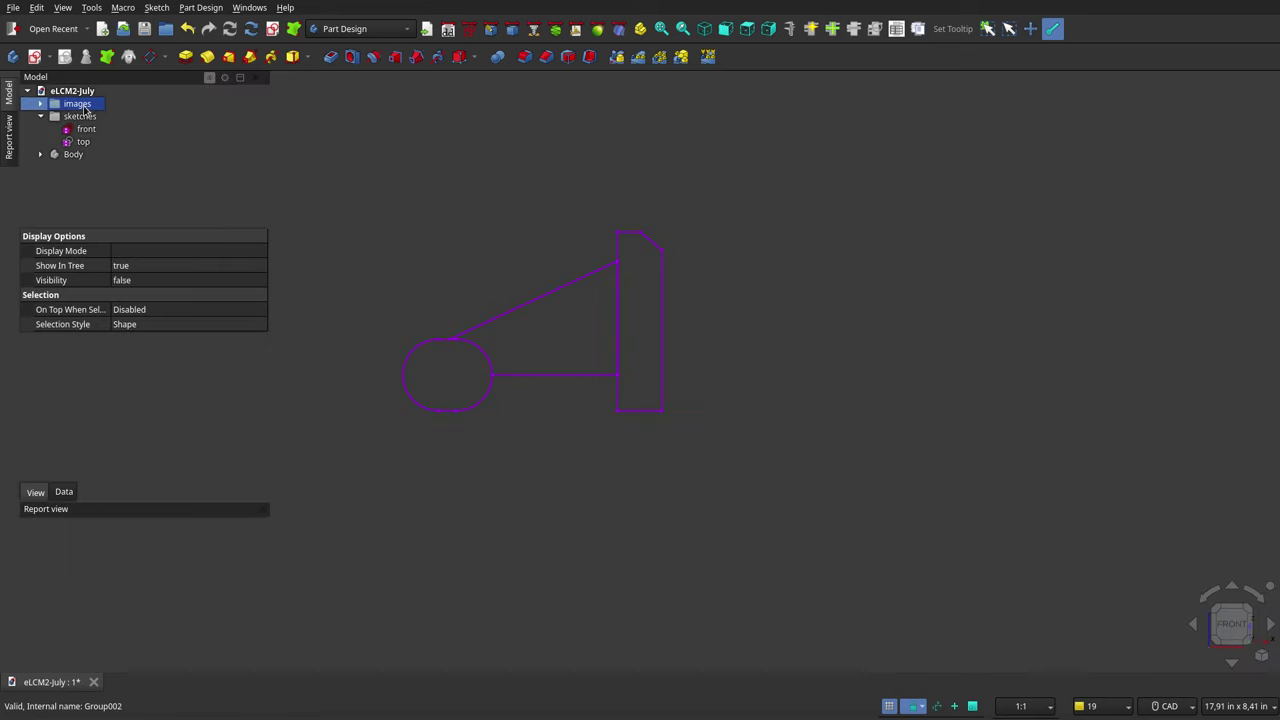
{"action": "key", "text": "space"}
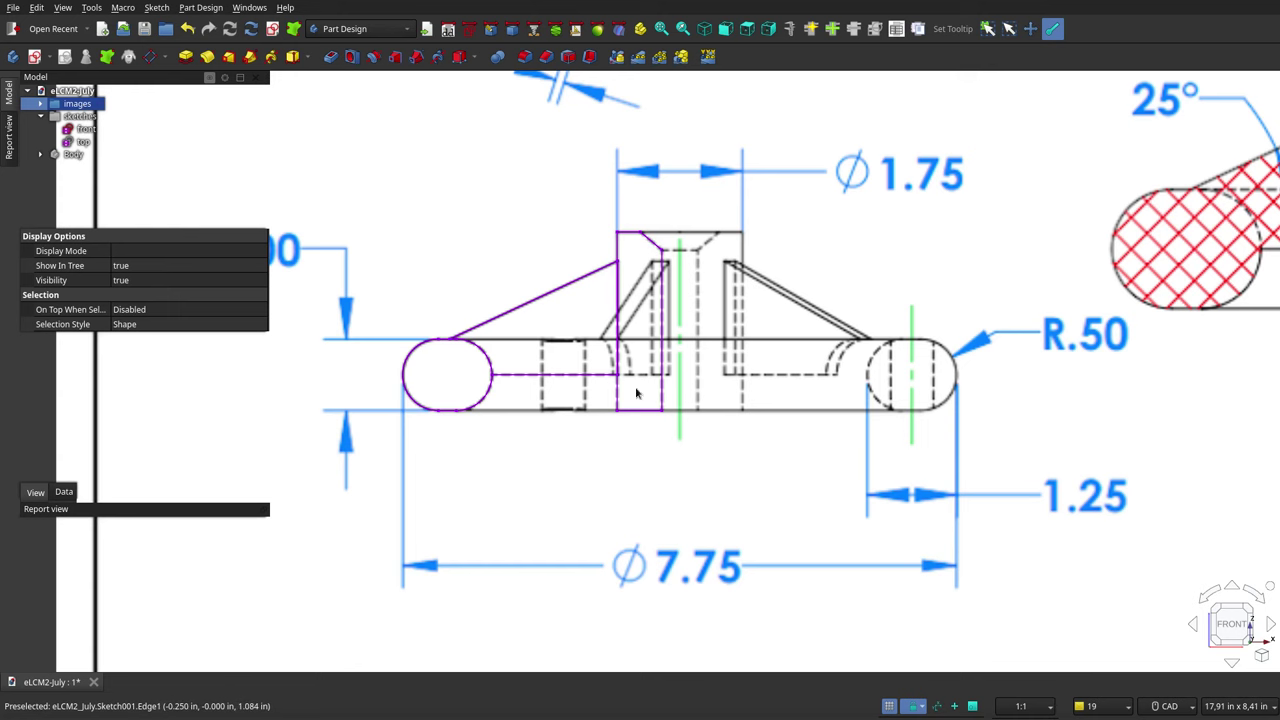
{"action": "scroll", "coordinate": [638, 410], "scroll_direction": "down", "scroll_amount": 2}
{"action": "scroll", "coordinate": [640, 429], "scroll_direction": "down", "scroll_amount": 2}
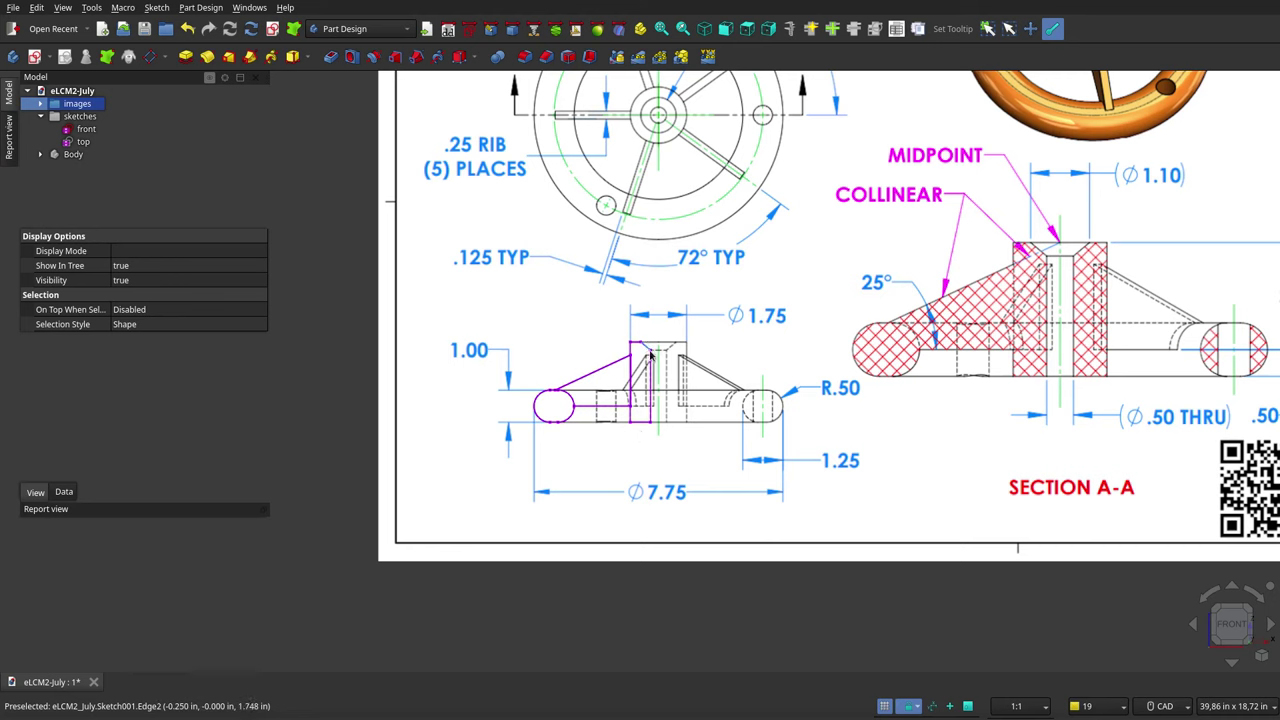
{"action": "scroll", "coordinate": [634, 427], "scroll_direction": "down", "scroll_amount": 2}
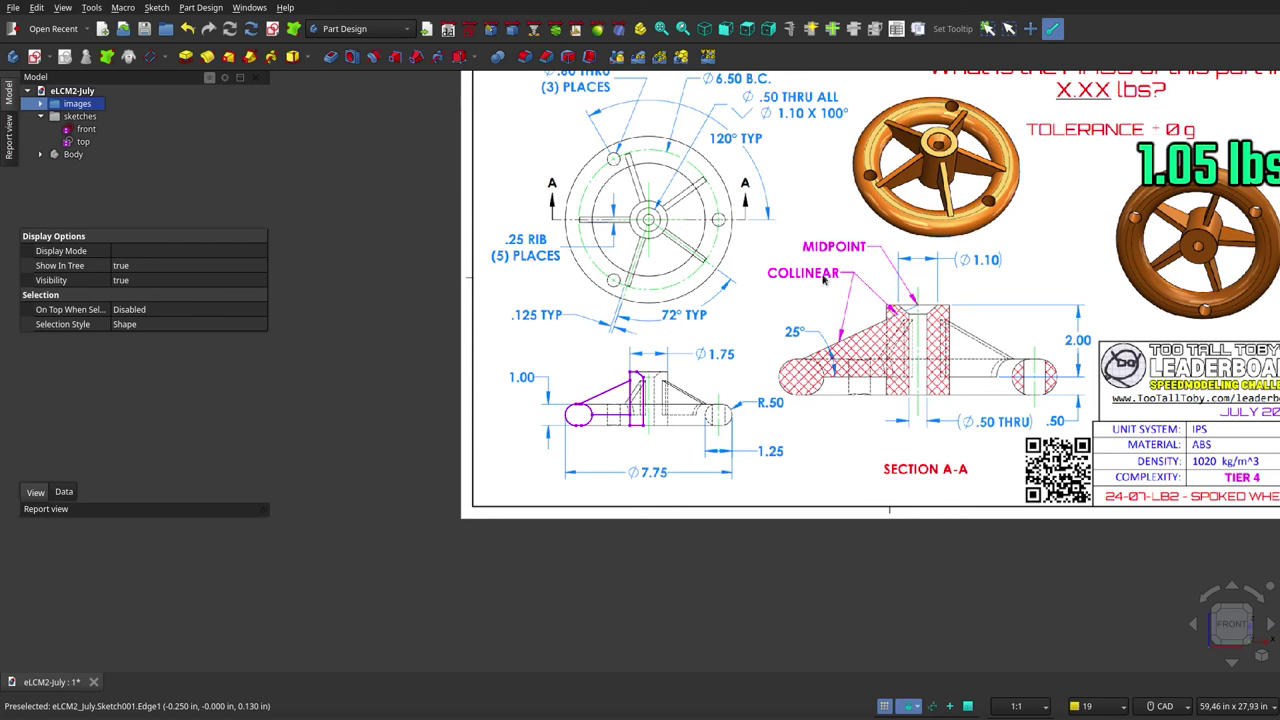
{"action": "scroll", "coordinate": [610, 390], "scroll_direction": "up", "scroll_amount": 5}
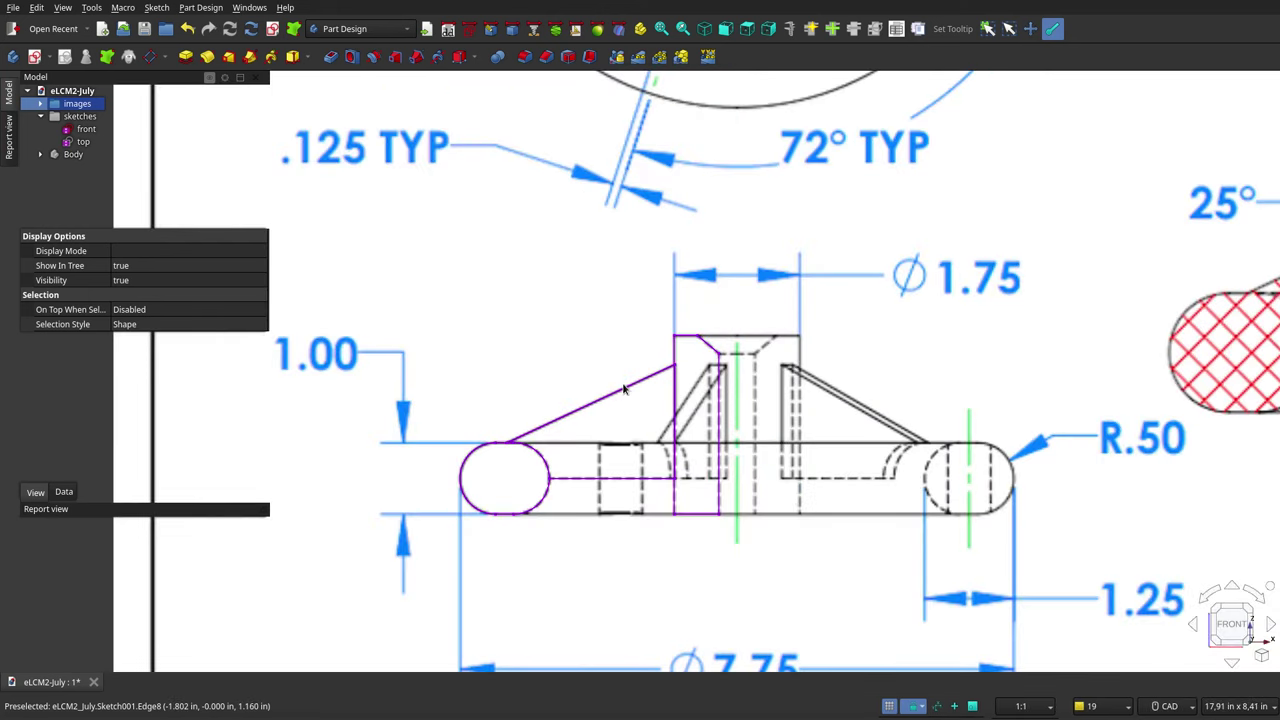
{"action": "scroll", "coordinate": [626, 456], "scroll_direction": "down", "scroll_amount": 3}
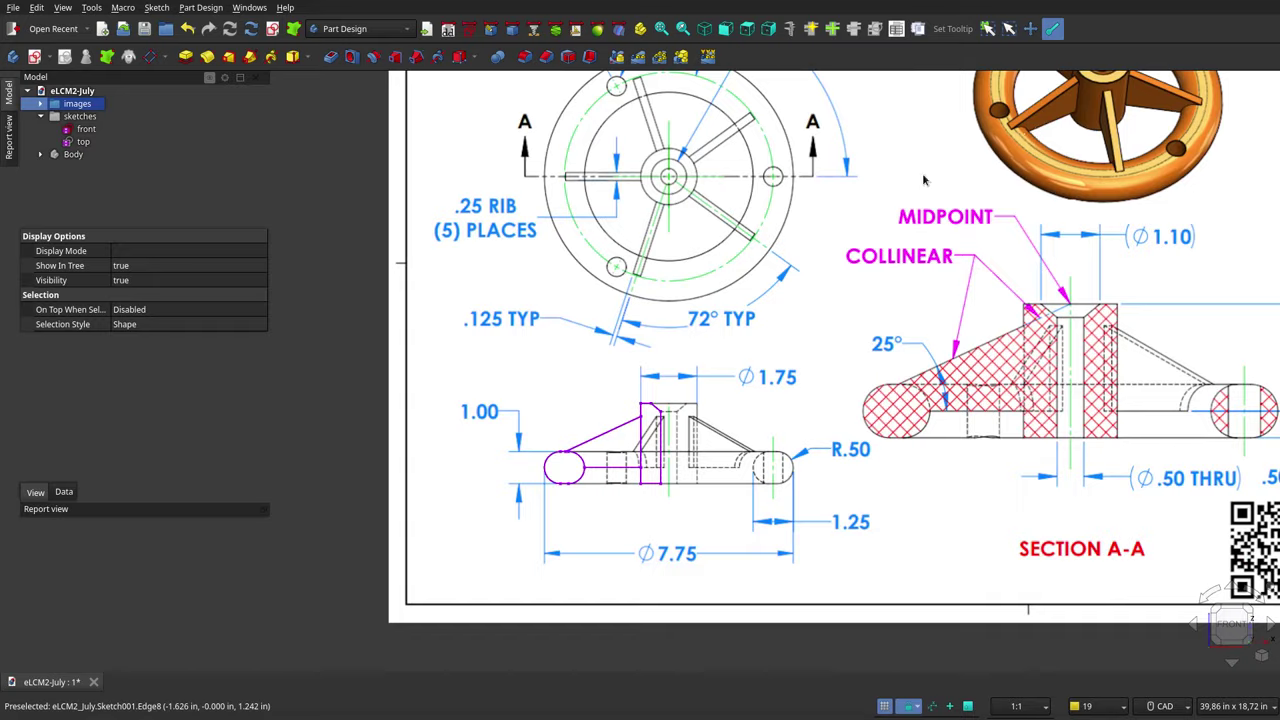
{"action": "scroll", "coordinate": [924, 180], "scroll_direction": "down", "scroll_amount": 2}
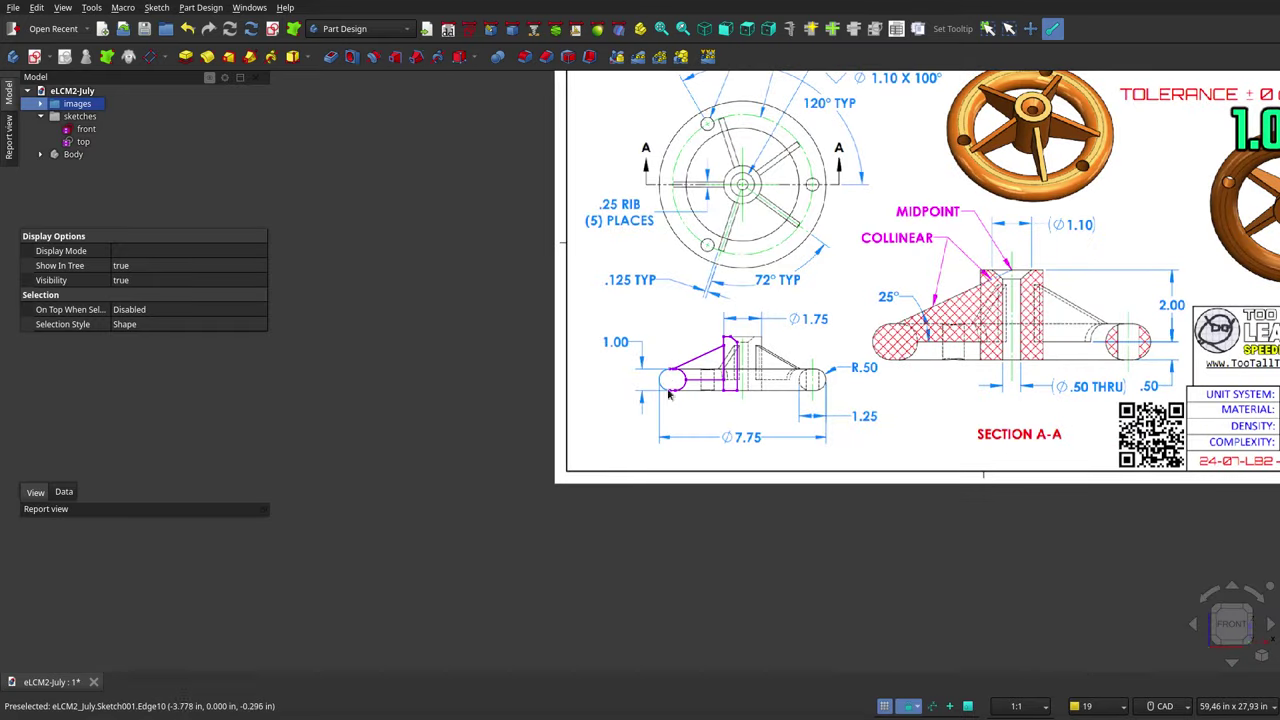
- Zoom out until the whole spoked-wheel drawing sheet fits in the 3D view
{"action": "scroll", "coordinate": [625, 308], "scroll_direction": "down", "scroll_amount": 1}
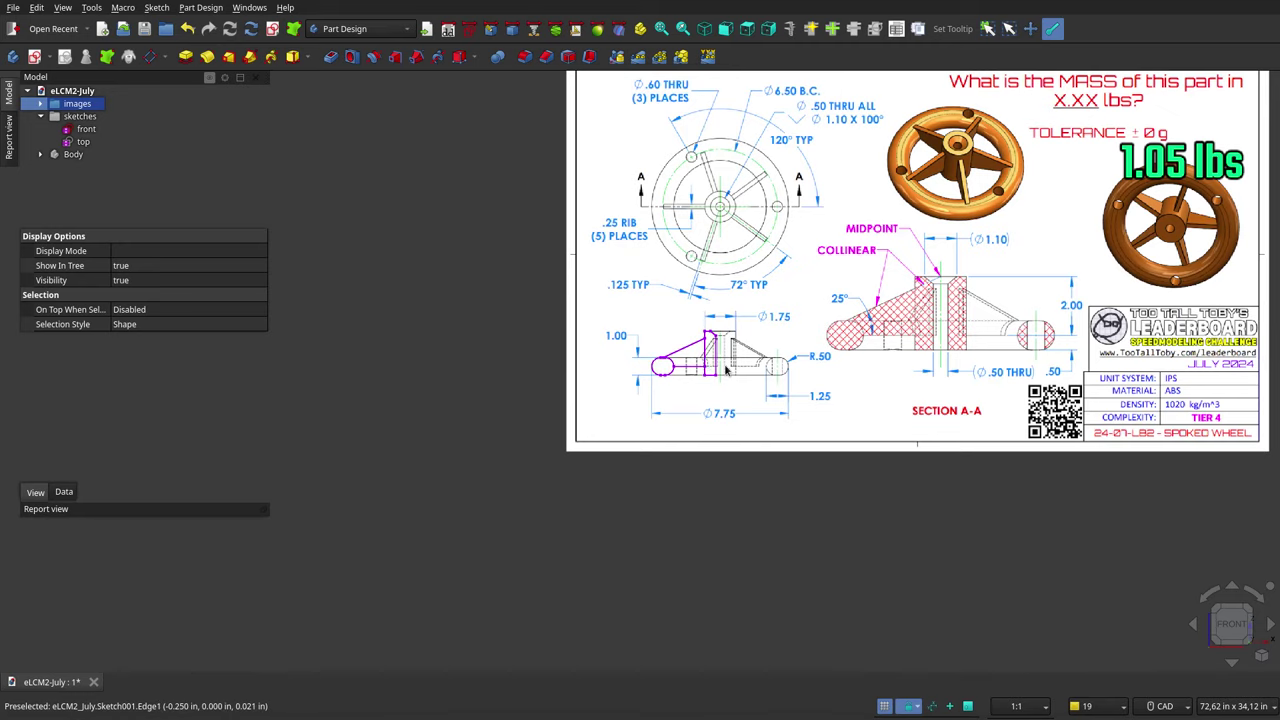
{"action": "scroll", "coordinate": [727, 368], "scroll_direction": "up", "scroll_amount": 3}
{"action": "scroll", "coordinate": [727, 362], "scroll_direction": "up", "scroll_amount": 2}
{"action": "scroll", "coordinate": [640, 270], "scroll_direction": "up", "scroll_amount": 2}
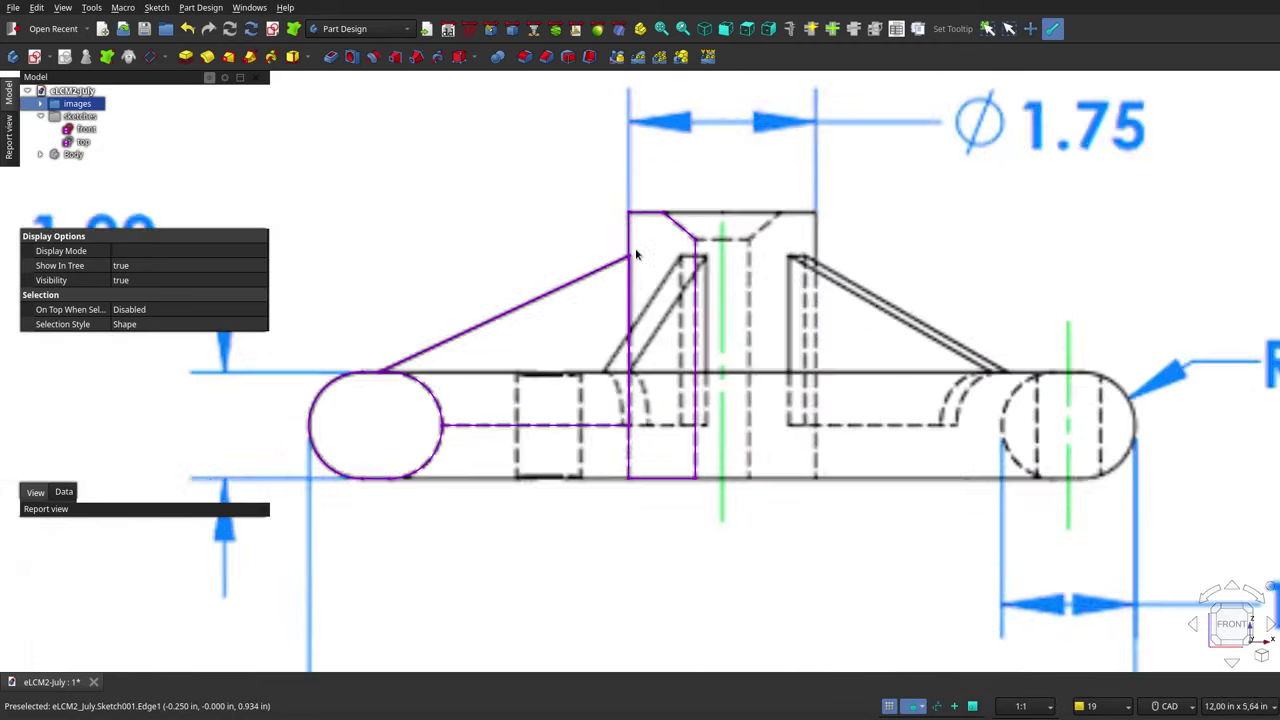
{"action": "scroll", "coordinate": [635, 255], "scroll_direction": "up", "scroll_amount": 2}
{"action": "scroll", "coordinate": [625, 260], "scroll_direction": "up", "scroll_amount": 1}
{"action": "scroll", "coordinate": [628, 244], "scroll_direction": "up", "scroll_amount": 2}
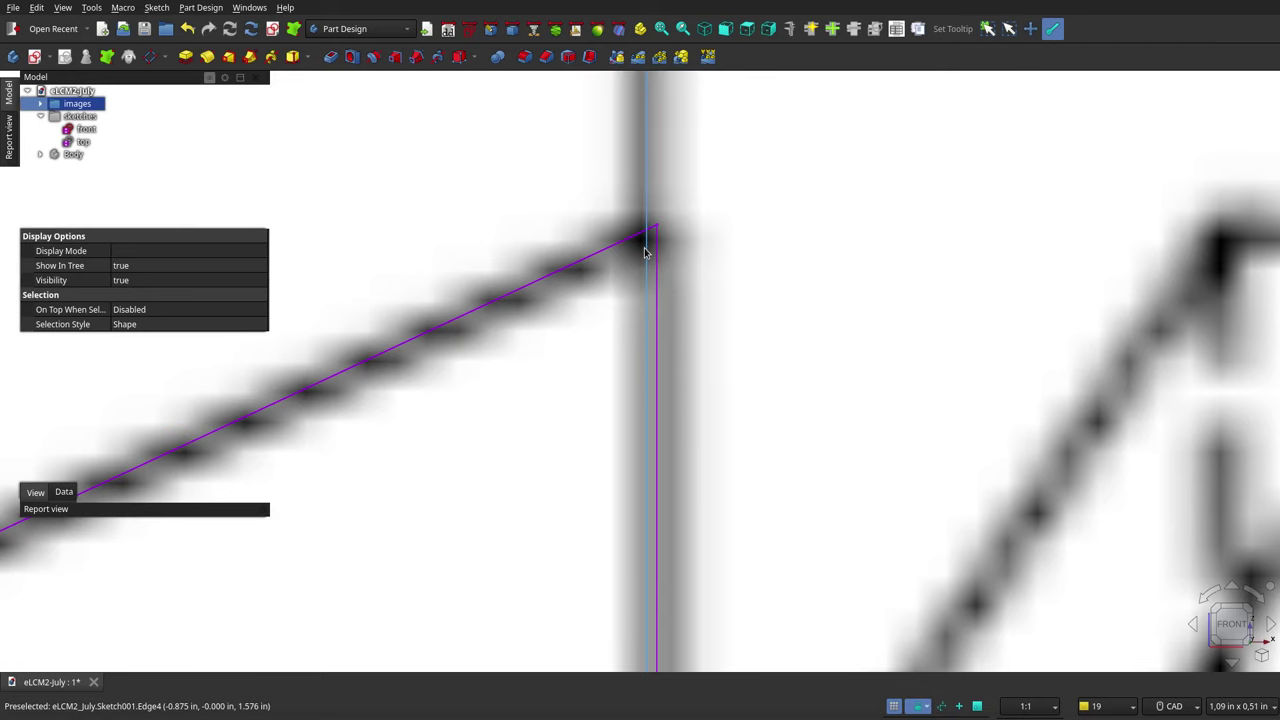
{"action": "scroll", "coordinate": [658, 248], "scroll_direction": "down", "scroll_amount": 3}
{"action": "scroll", "coordinate": [658, 248], "scroll_direction": "down", "scroll_amount": 4}
{"action": "scroll", "coordinate": [634, 286], "scroll_direction": "down", "scroll_amount": 2}
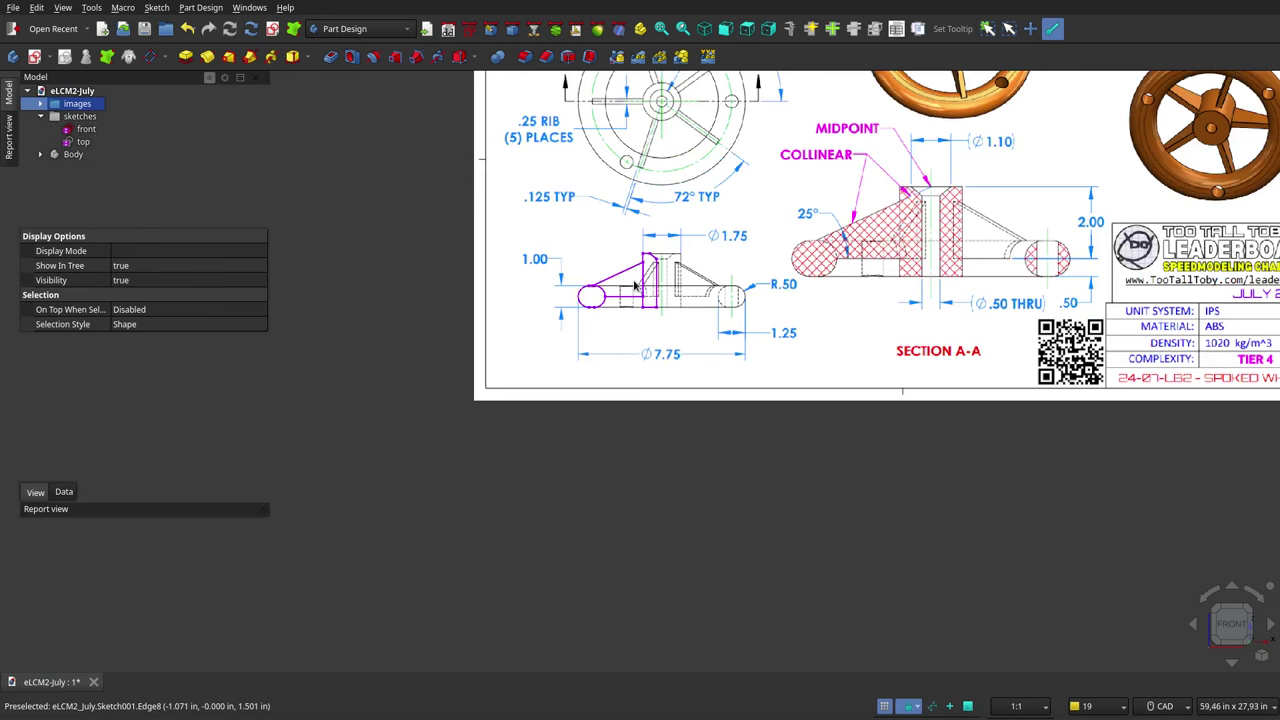
{"action": "scroll", "coordinate": [646, 282], "scroll_direction": "down", "scroll_amount": 1}
{"action": "scroll", "coordinate": [706, 434], "scroll_direction": "down", "scroll_amount": 1}
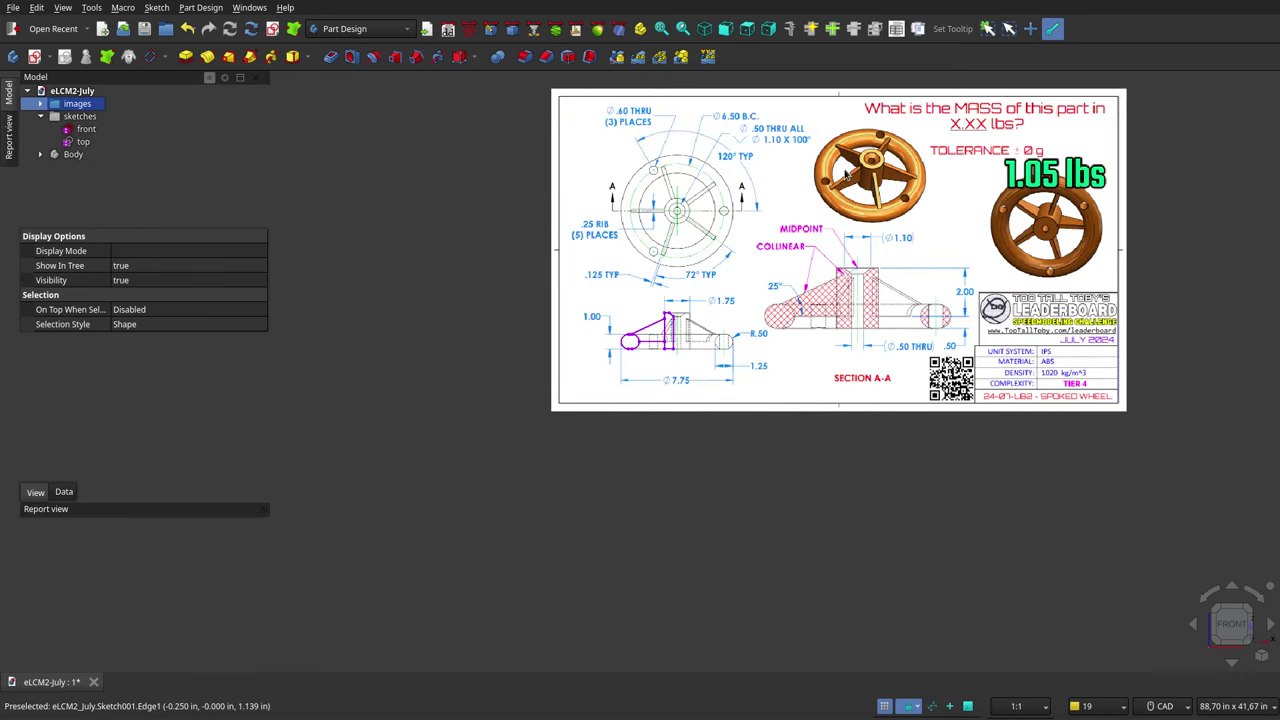
{"action": "scroll", "coordinate": [846, 174], "scroll_direction": "up", "scroll_amount": 3}
{"action": "scroll", "coordinate": [850, 176], "scroll_direction": "up", "scroll_amount": 2}
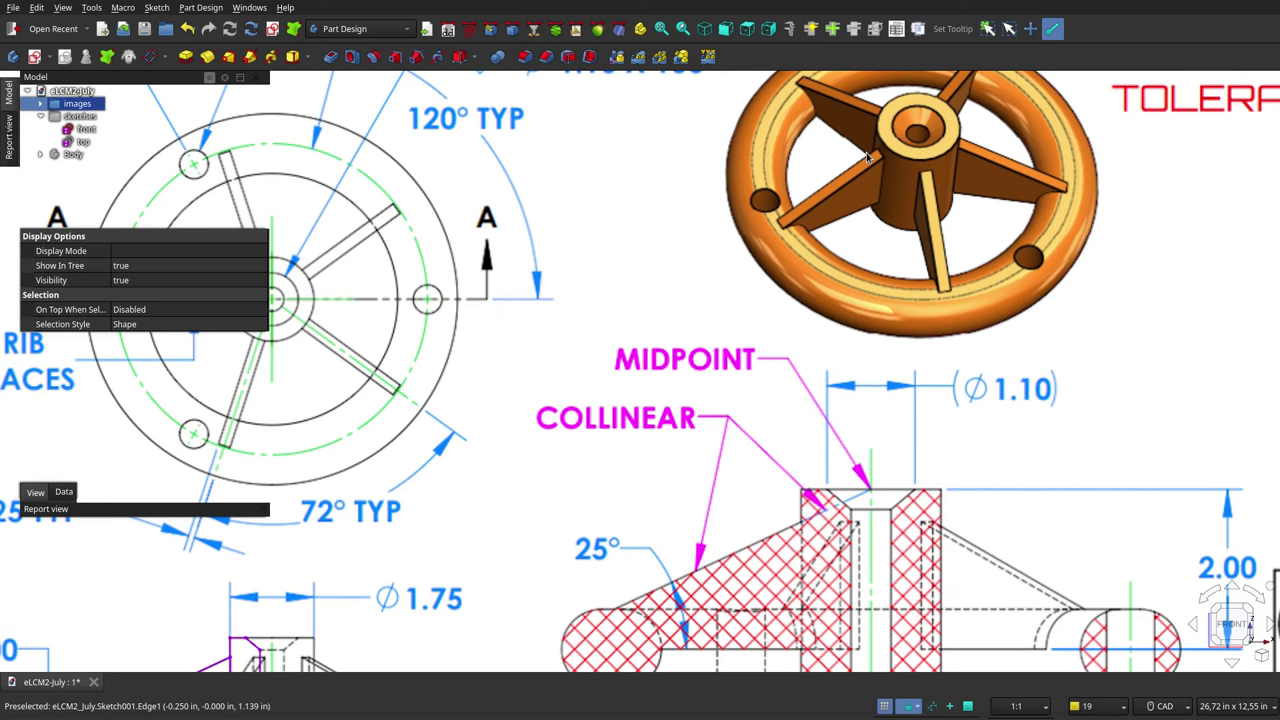
{"action": "scroll", "coordinate": [868, 156], "scroll_direction": "down", "scroll_amount": 2}
{"action": "scroll", "coordinate": [868, 156], "scroll_direction": "down", "scroll_amount": 2}
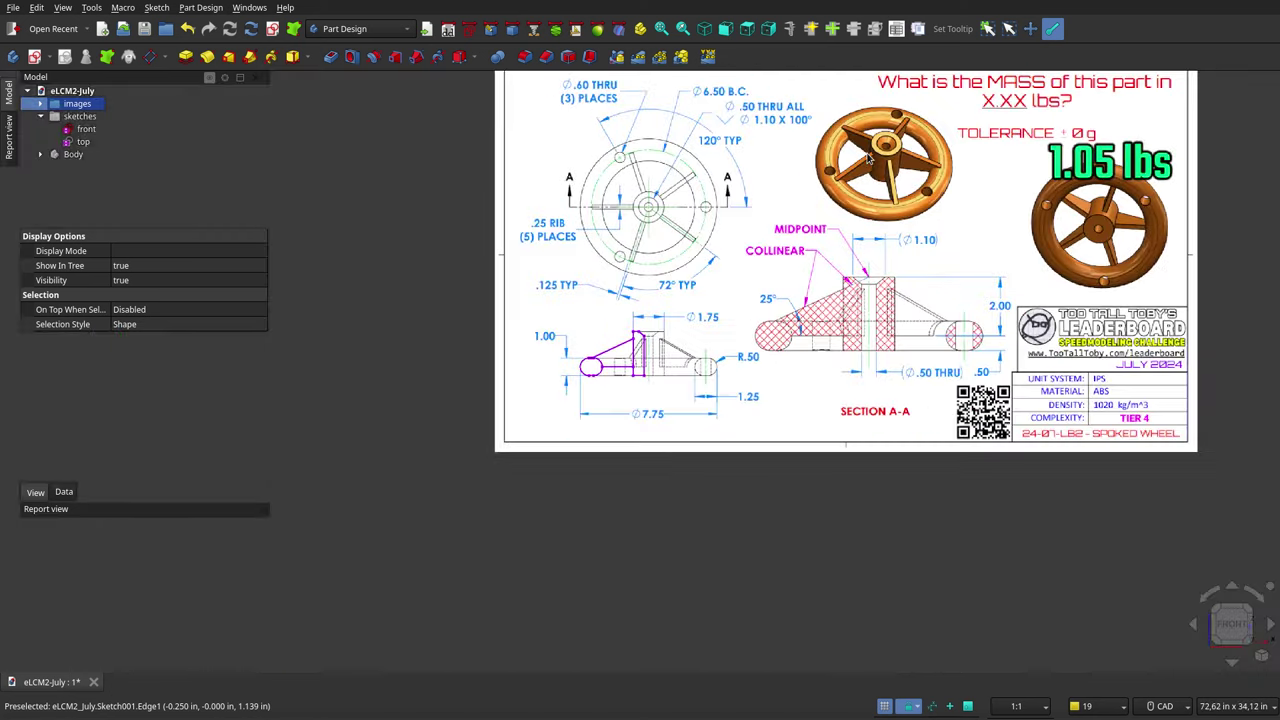
{"action": "scroll", "coordinate": [622, 338], "scroll_direction": "up", "scroll_amount": 5}
{"action": "scroll", "coordinate": [643, 352], "scroll_direction": "up", "scroll_amount": 4}
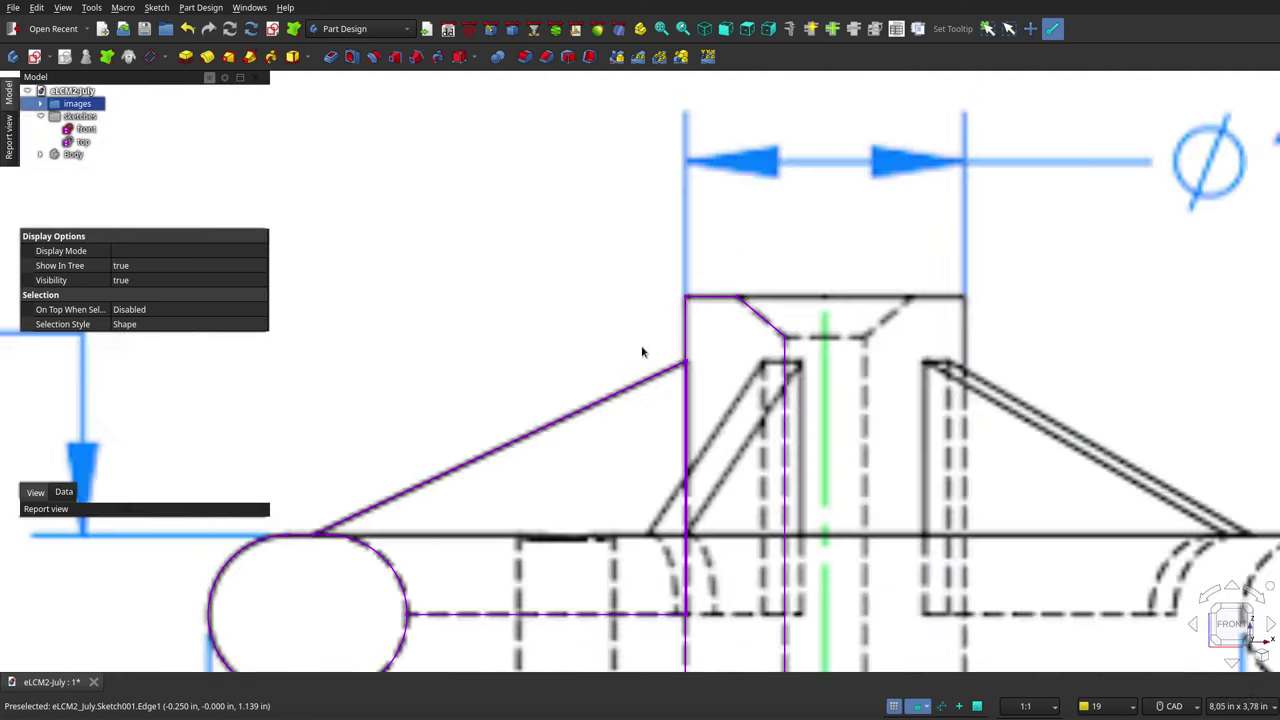
{"action": "scroll", "coordinate": [645, 352], "scroll_direction": "up", "scroll_amount": 5}
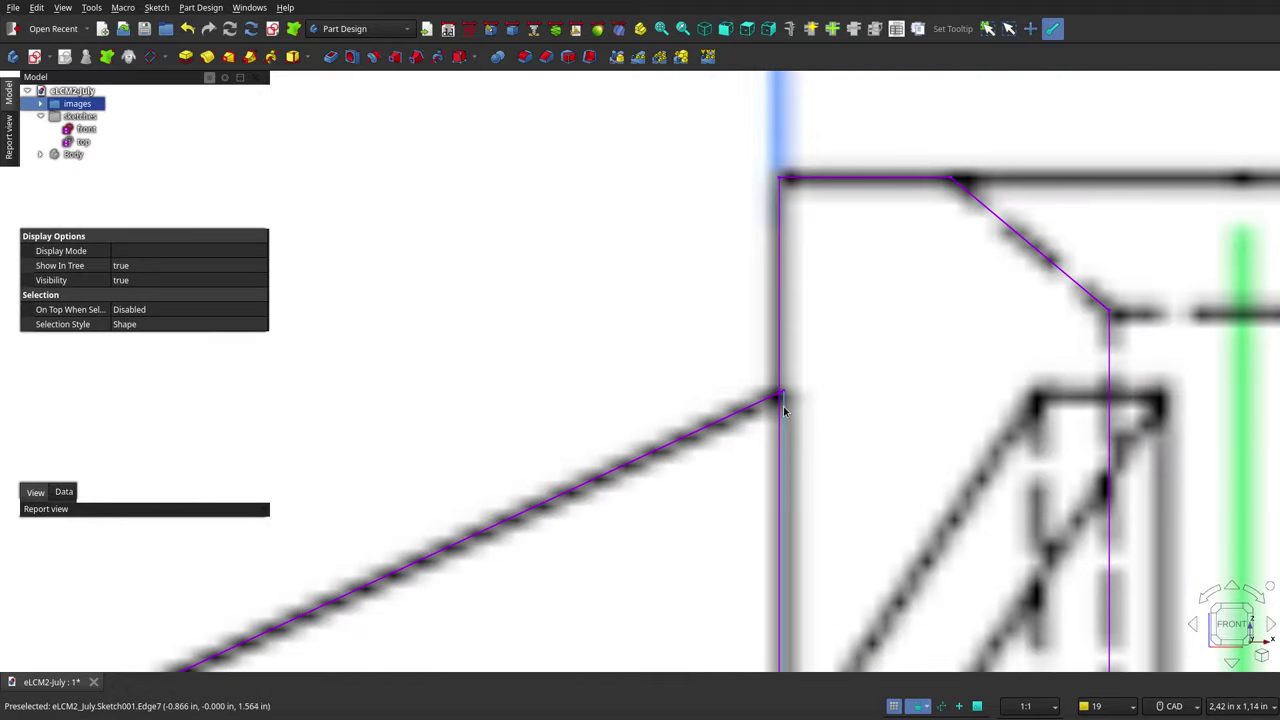
{"action": "scroll", "coordinate": [783, 406], "scroll_direction": "down", "scroll_amount": 5}
{"action": "scroll", "coordinate": [783, 406], "scroll_direction": "down", "scroll_amount": 5}
{"action": "scroll", "coordinate": [785, 400], "scroll_direction": "down", "scroll_amount": 4}
{"action": "scroll", "coordinate": [930, 310], "scroll_direction": "up", "scroll_amount": 2}
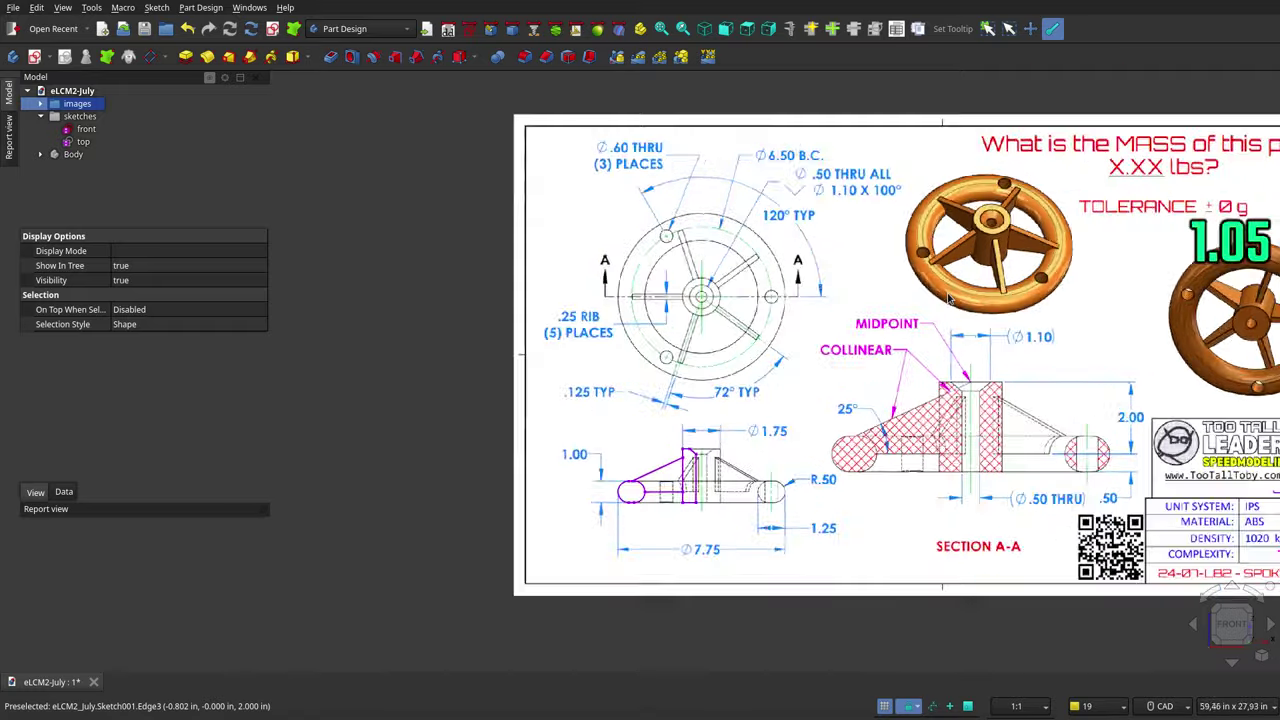
{"action": "scroll", "coordinate": [960, 280], "scroll_direction": "up", "scroll_amount": 2}
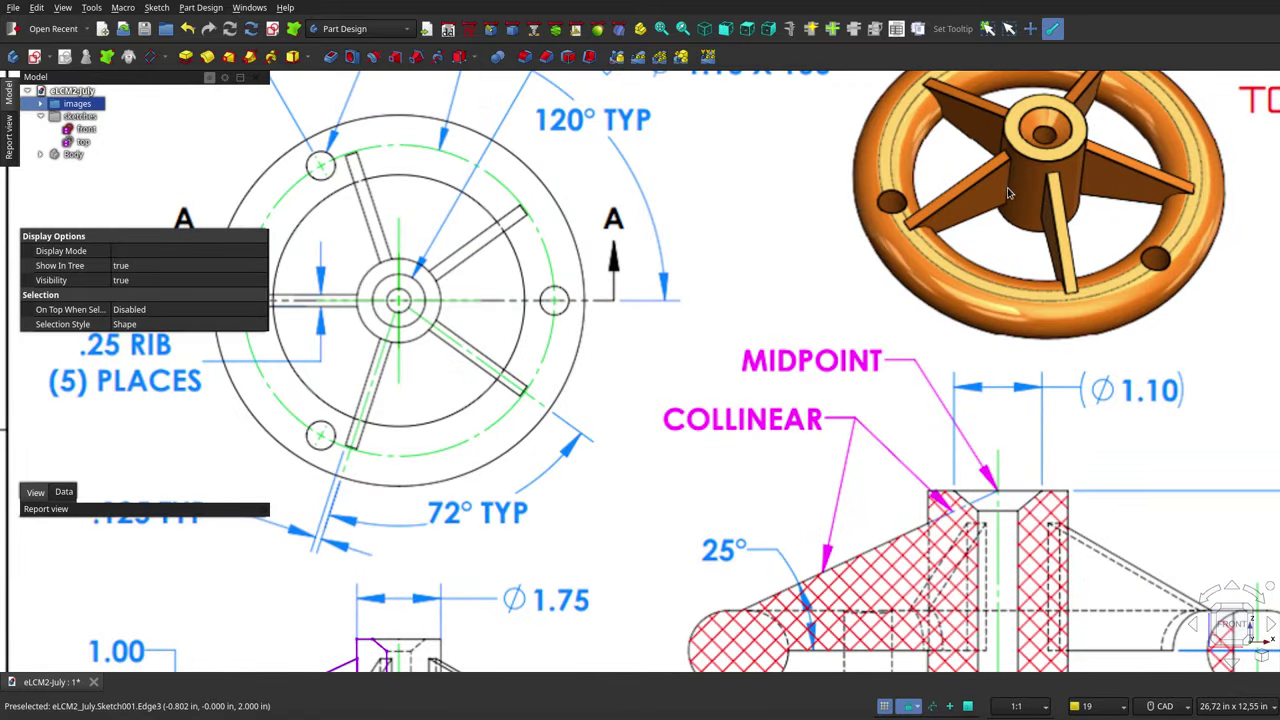
{"action": "scroll", "coordinate": [1006, 218], "scroll_direction": "down", "scroll_amount": 2}
{"action": "scroll", "coordinate": [1006, 218], "scroll_direction": "down", "scroll_amount": 1}
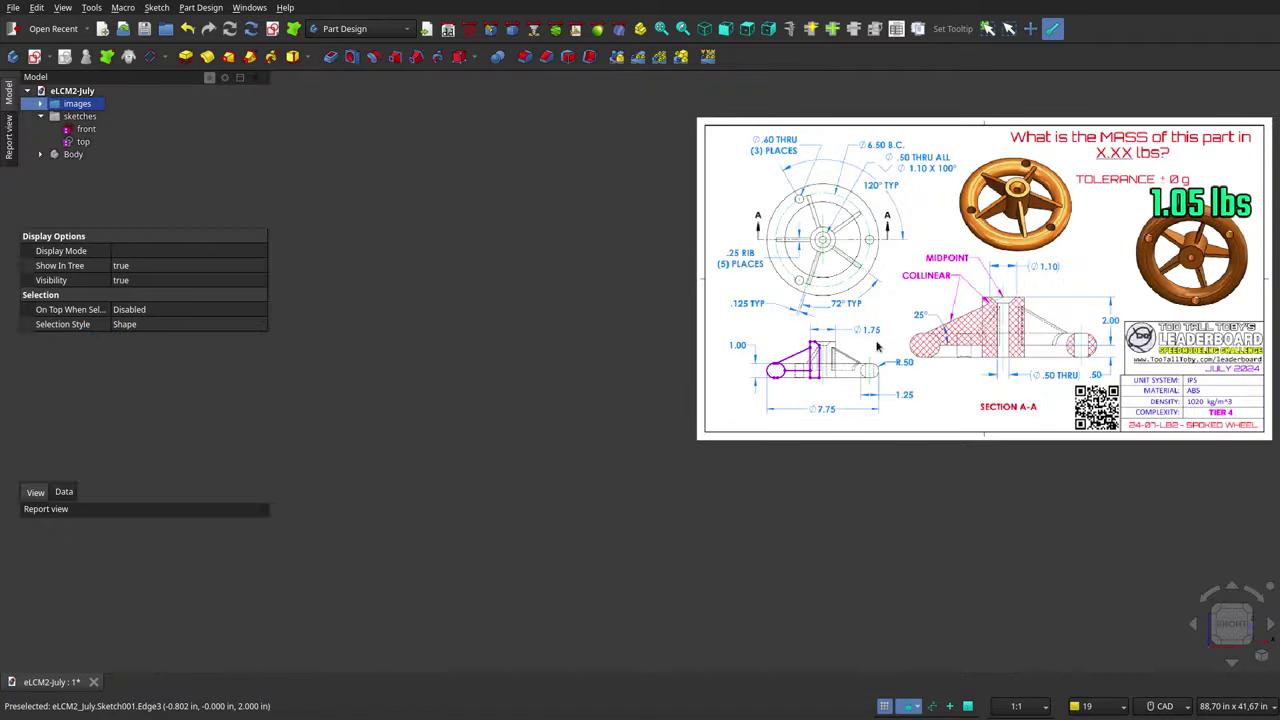
{"action": "scroll", "coordinate": [834, 352], "scroll_direction": "up", "scroll_amount": 1}
{"action": "scroll", "coordinate": [834, 352], "scroll_direction": "up", "scroll_amount": 2}
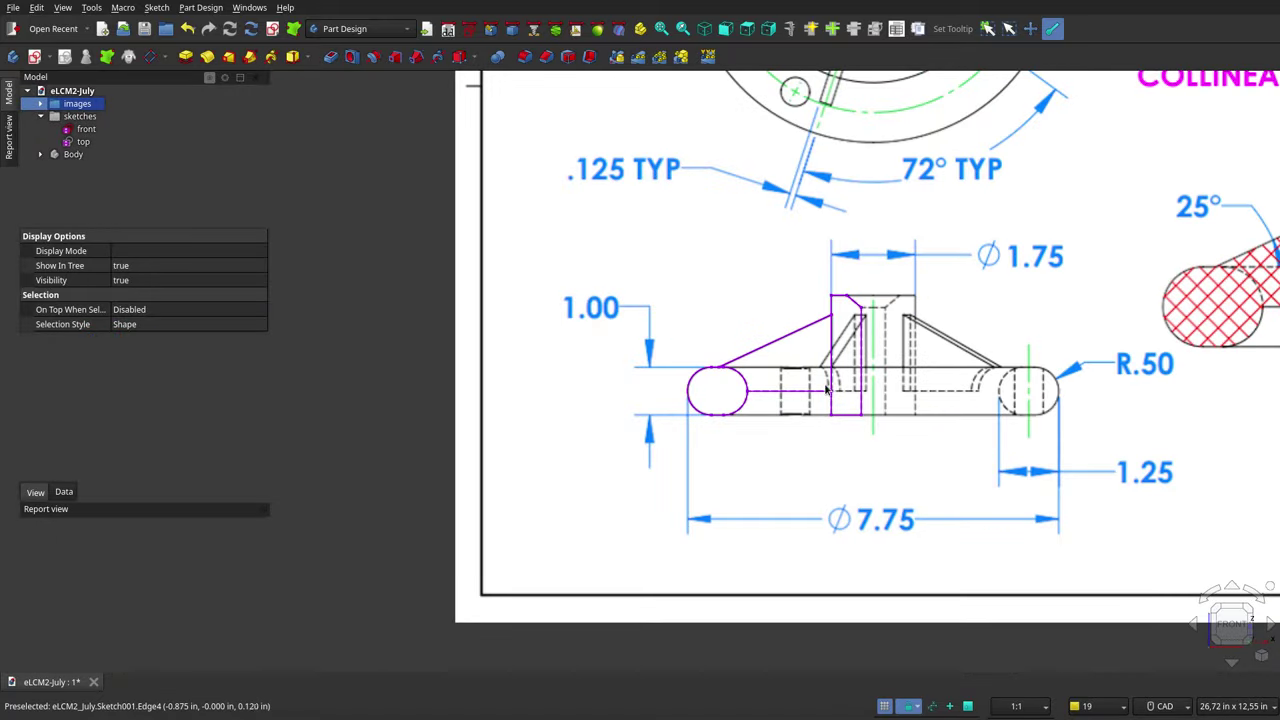
{"action": "scroll", "coordinate": [600, 338], "scroll_direction": "down", "scroll_amount": 3}
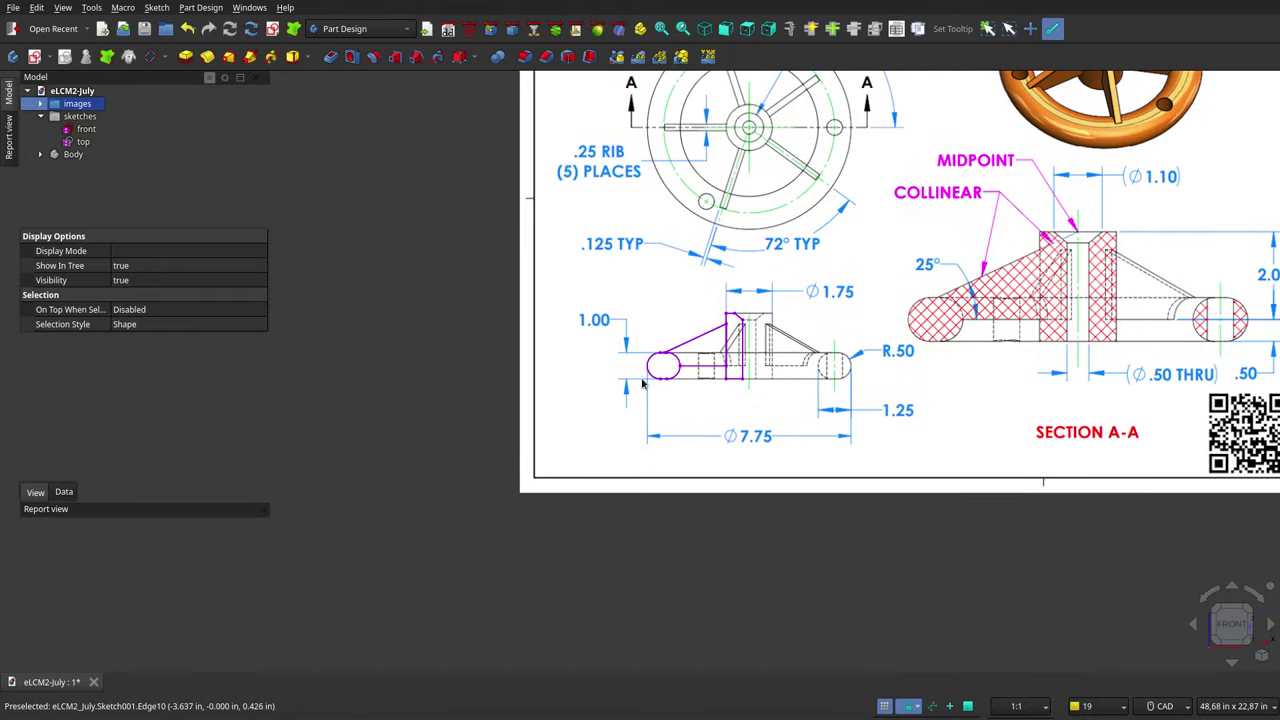
{"action": "scroll", "coordinate": [640, 385], "scroll_direction": "down", "scroll_amount": 2}
{"action": "scroll", "coordinate": [640, 385], "scroll_direction": "down", "scroll_amount": 1}
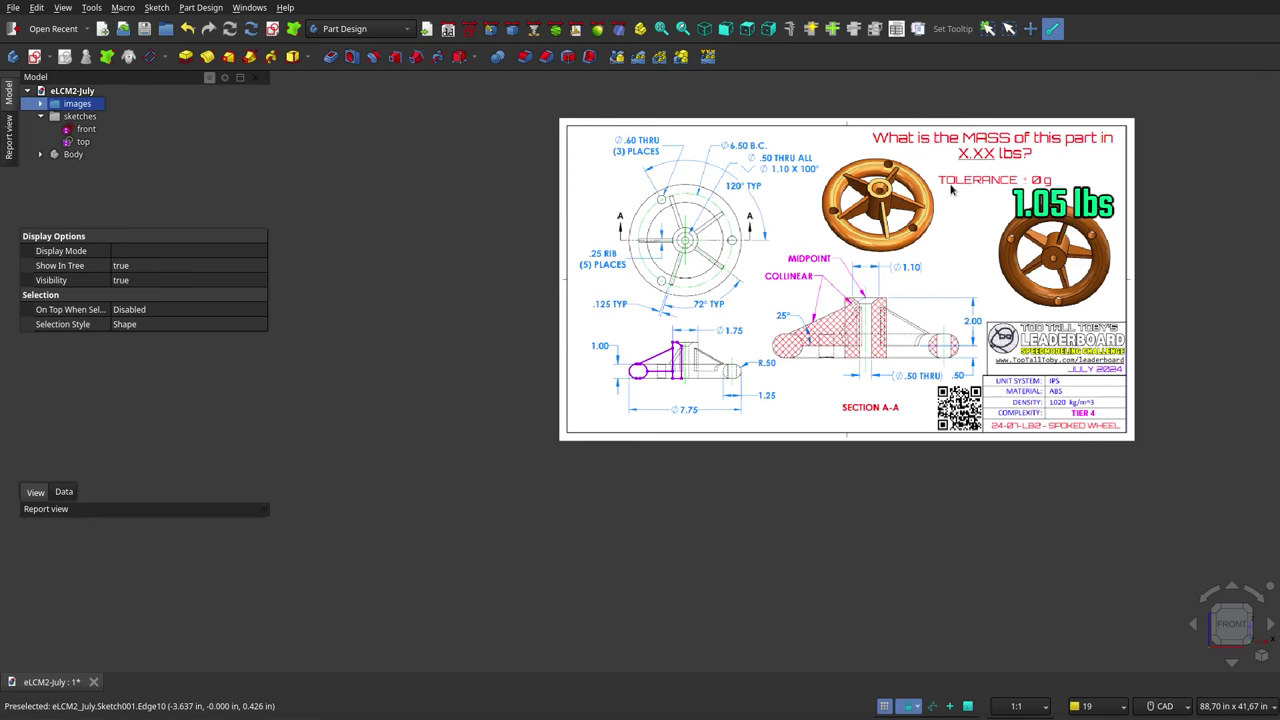
- Select only the top sketch and view the model from the top
{"action": "left_click", "coordinate": [100, 130]}
{"action": "left_click", "coordinate": [88, 145], "text": "ctrl"}
{"action": "left_click", "coordinate": [88, 146]}
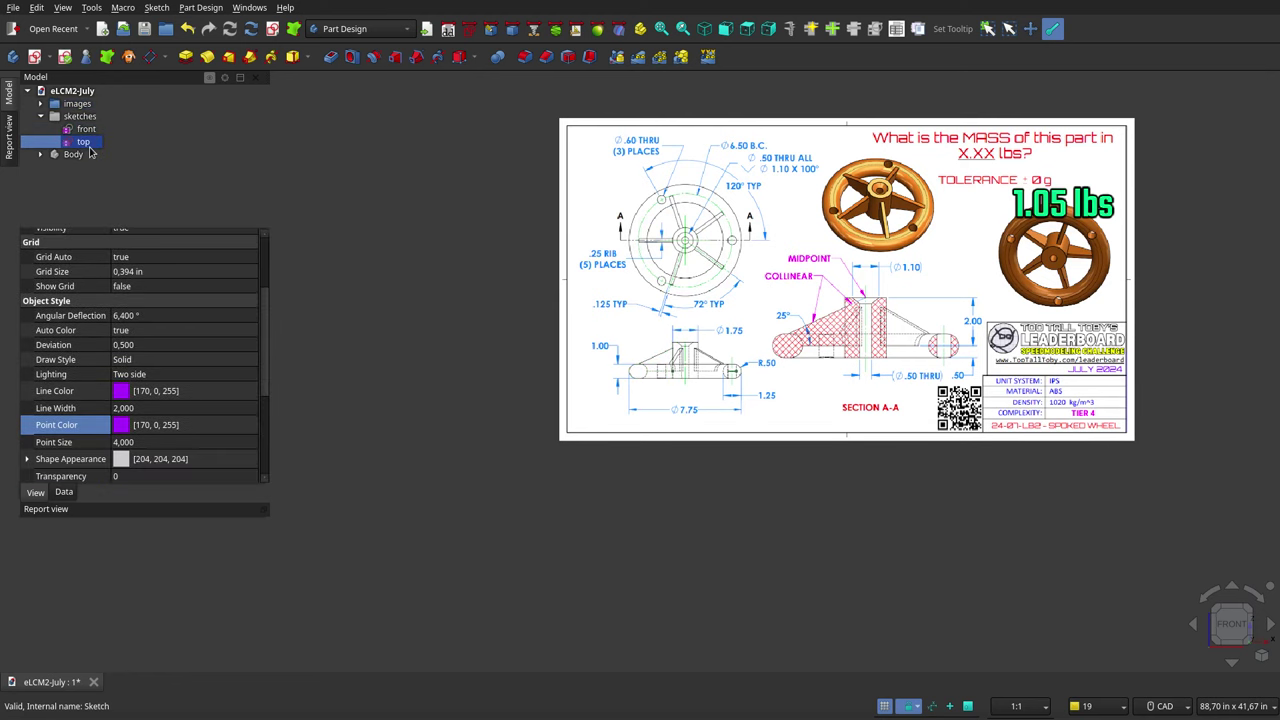
{"action": "left_click", "coordinate": [756, 28]}
{"action": "left_click", "coordinate": [750, 41]}
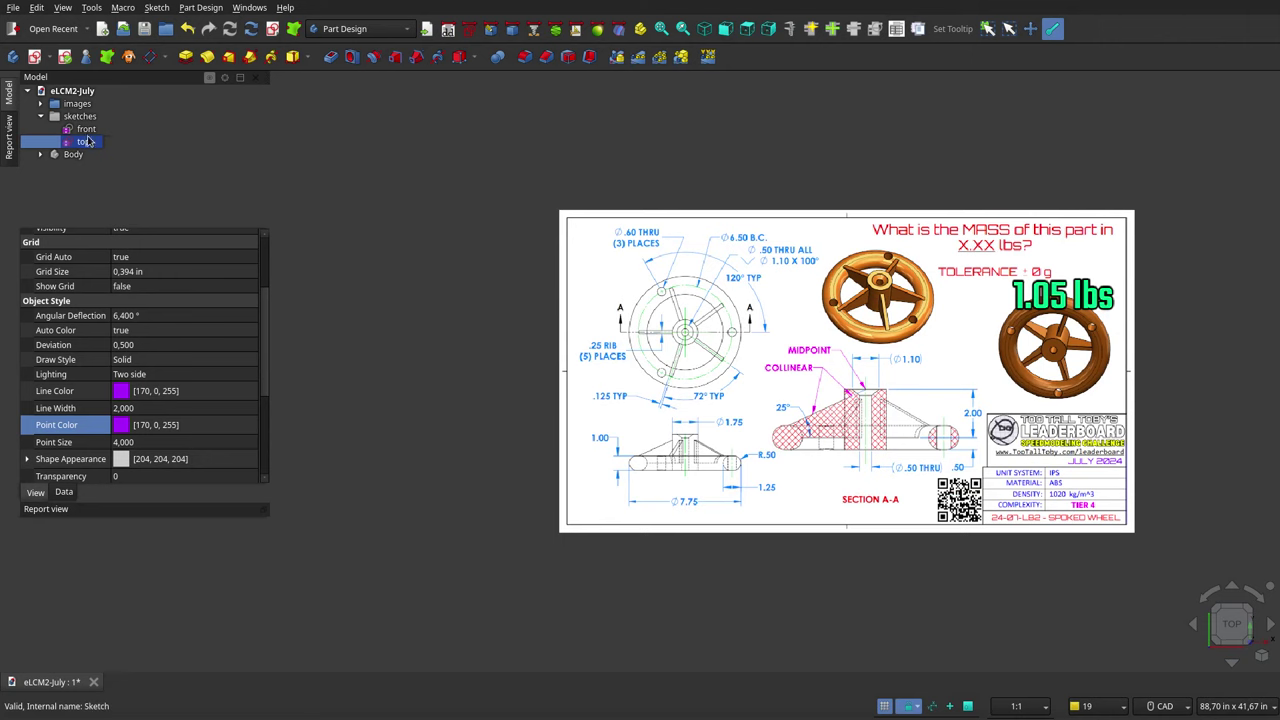
- Hide the reference drawing images and zoom in to inspect the top sketch
{"action": "left_click", "coordinate": [78, 104]}
{"action": "key", "text": "space"}
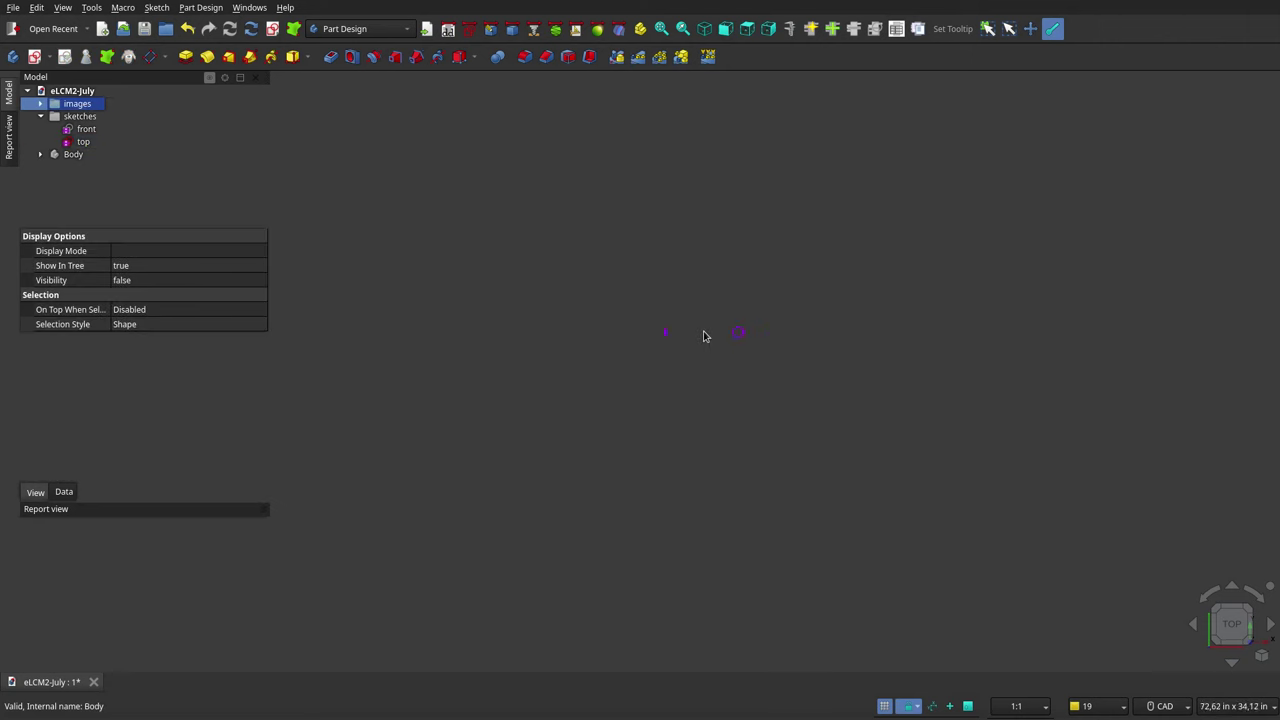
{"action": "scroll", "coordinate": [703, 336], "scroll_direction": "up", "scroll_amount": 3}
{"action": "scroll", "coordinate": [428, 326], "scroll_direction": "up", "scroll_amount": 3}
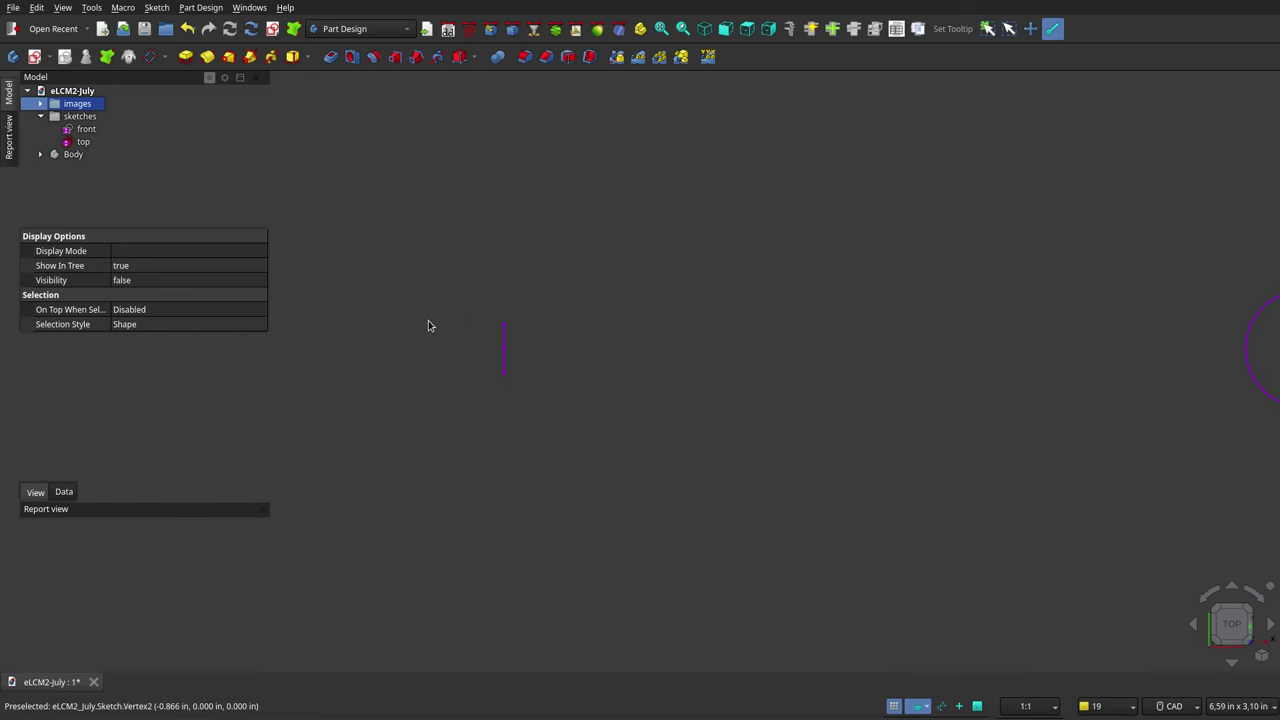
{"action": "scroll", "coordinate": [437, 340], "scroll_direction": "down", "scroll_amount": 2}
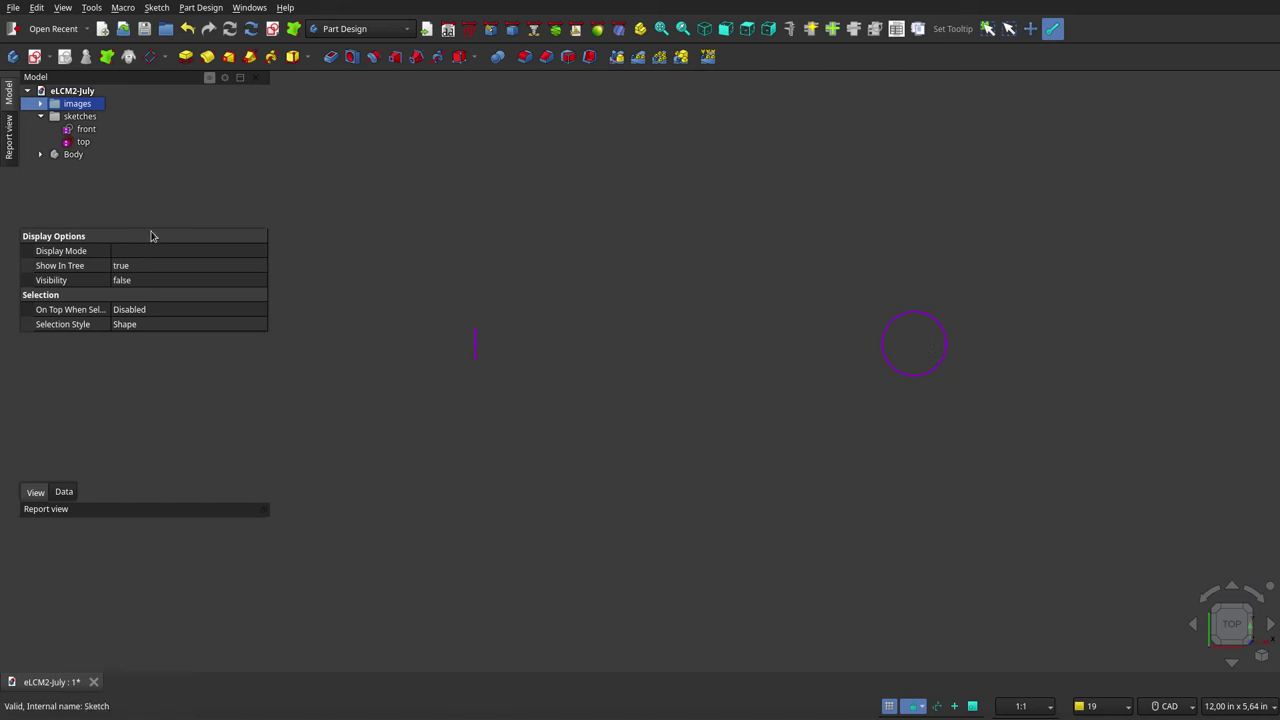
{"action": "scroll", "coordinate": [985, 381], "scroll_direction": "down", "scroll_amount": 3}
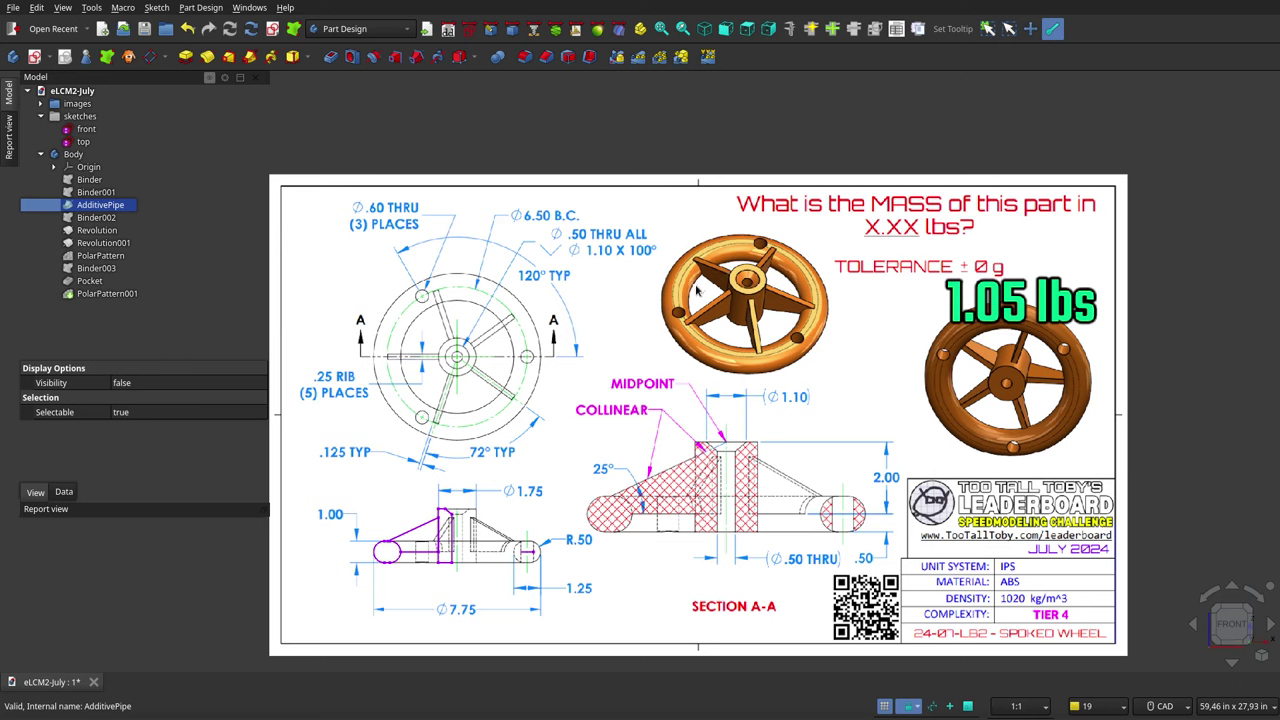
- Move the tree selection down to Revolution and zoom out
{"action": "key", "text": "Down"}
{"action": "key", "text": "Down"}
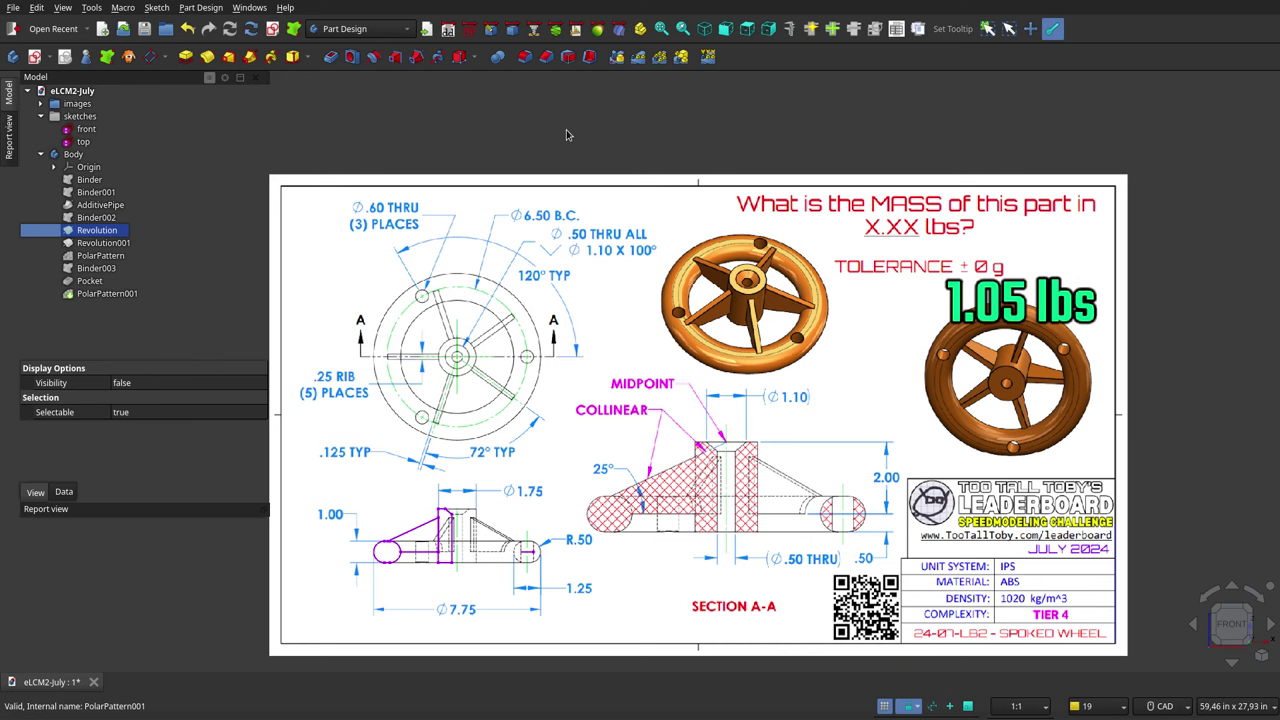
{"action": "scroll", "coordinate": [823, 148], "scroll_direction": "down", "scroll_amount": 2}
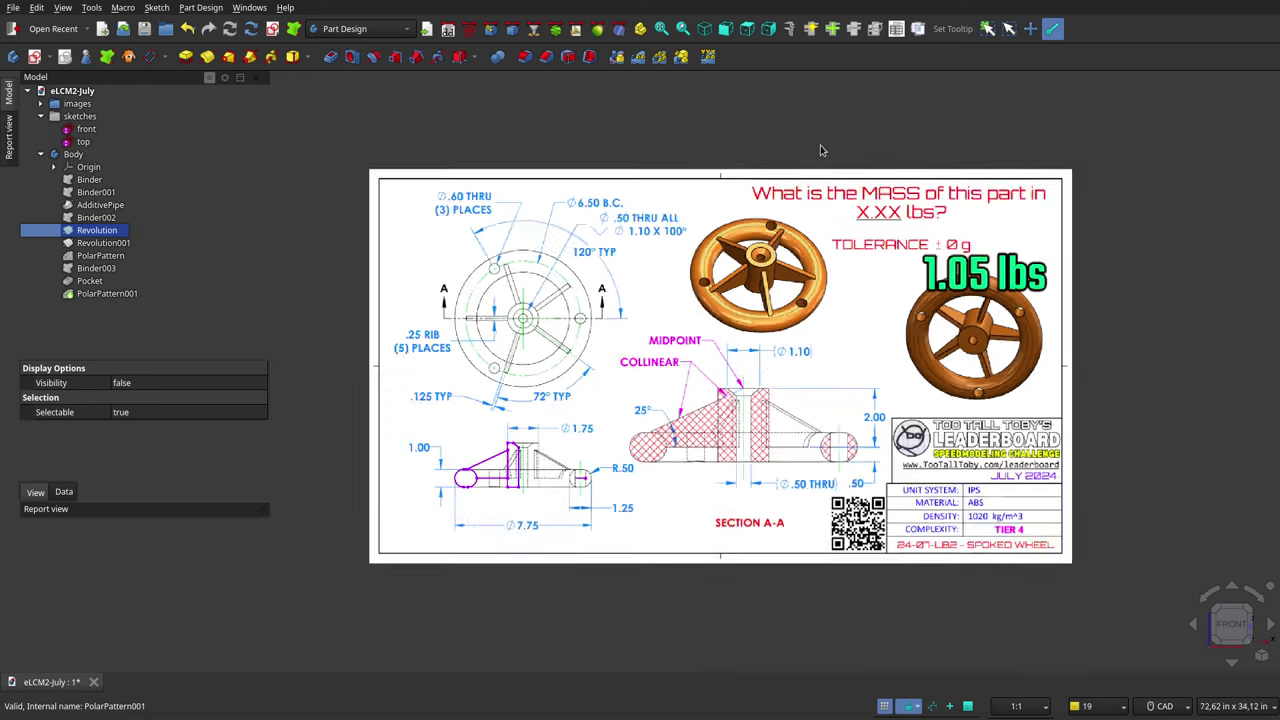
- Switch to isometric view and hide the reference drawing images
{"action": "left_click", "coordinate": [704, 28]}
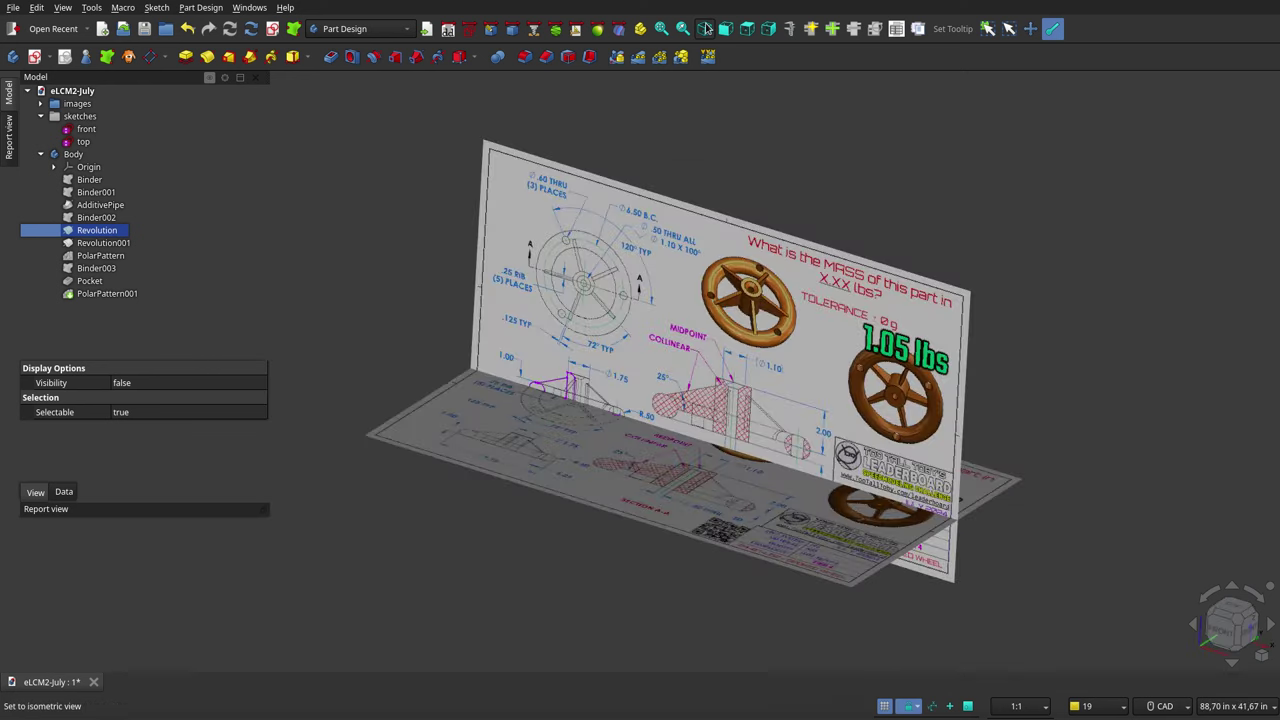
{"action": "scroll", "coordinate": [646, 396], "scroll_direction": "up", "scroll_amount": 3}
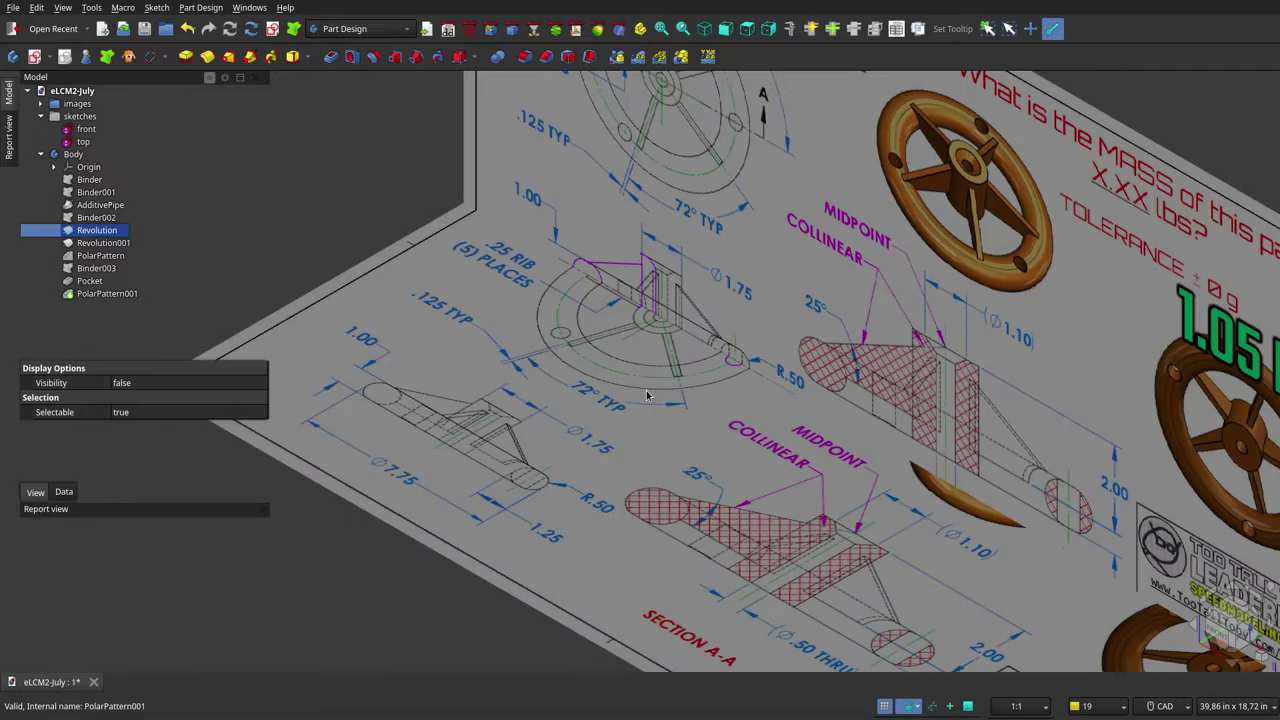
{"action": "left_click", "coordinate": [78, 104]}
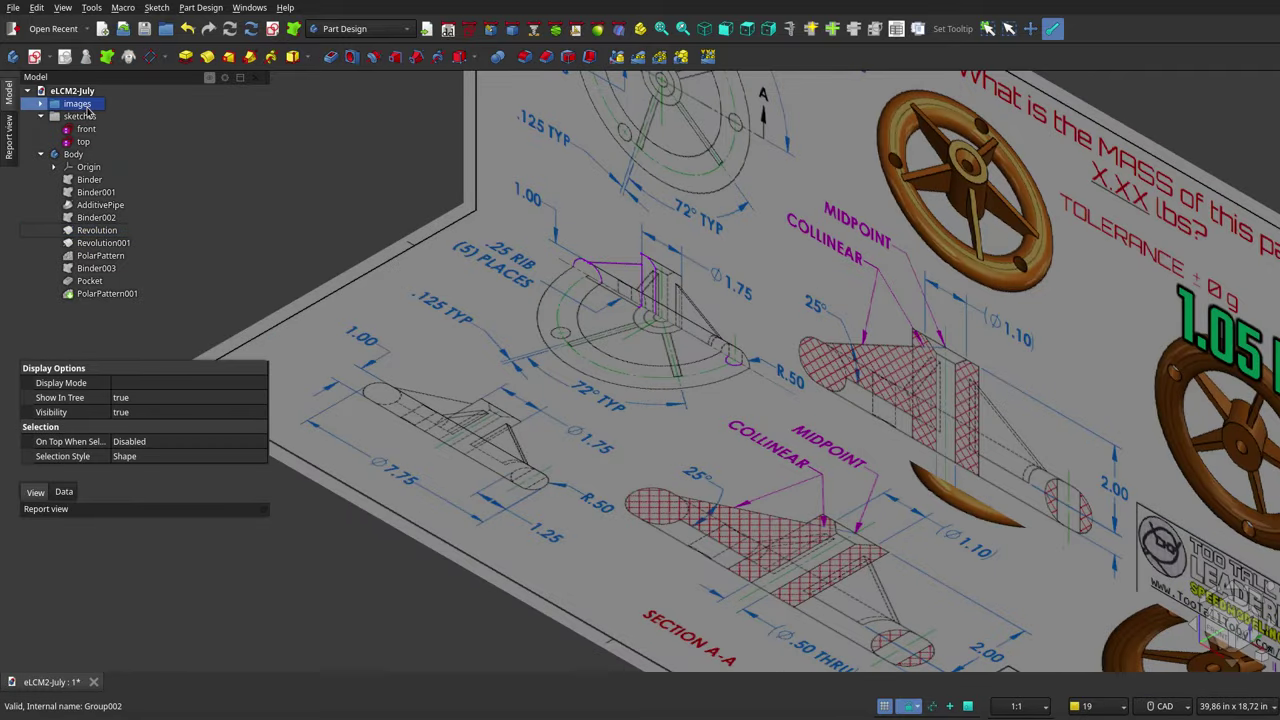
{"action": "key", "text": "space"}
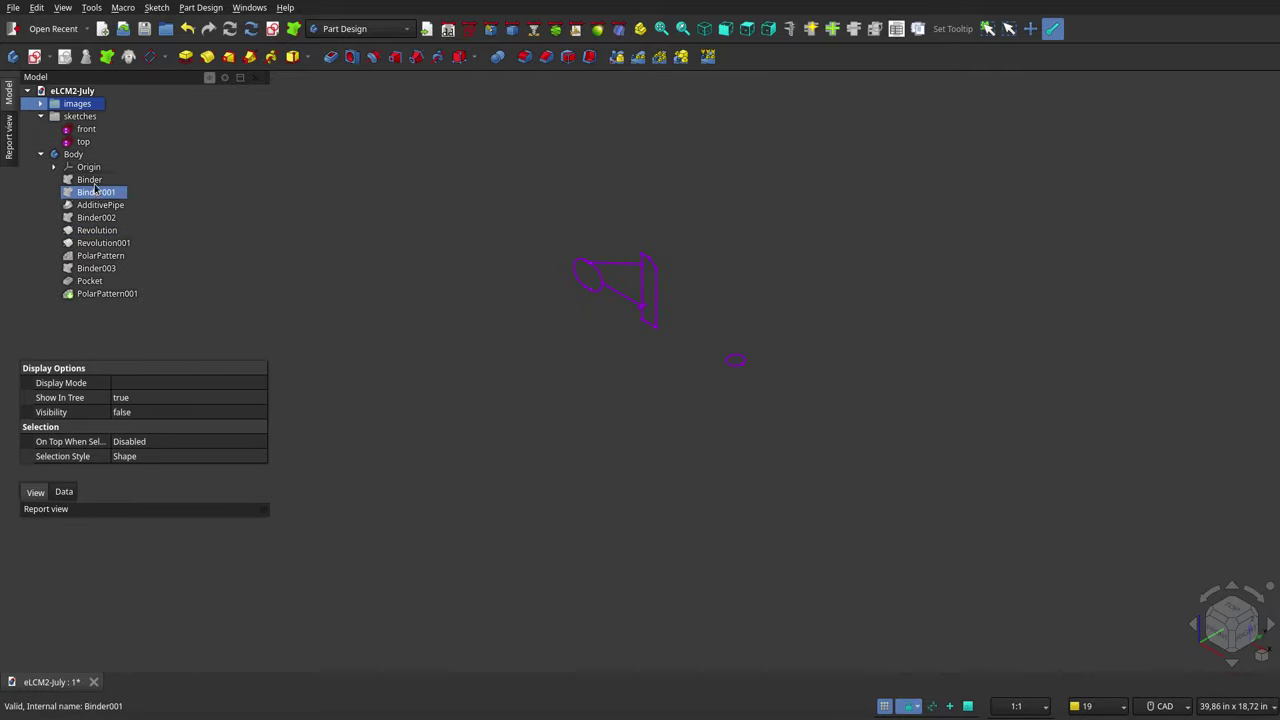
- Show the Binder face, orbit slightly, and check Binder001
{"action": "left_click", "coordinate": [89, 179]}
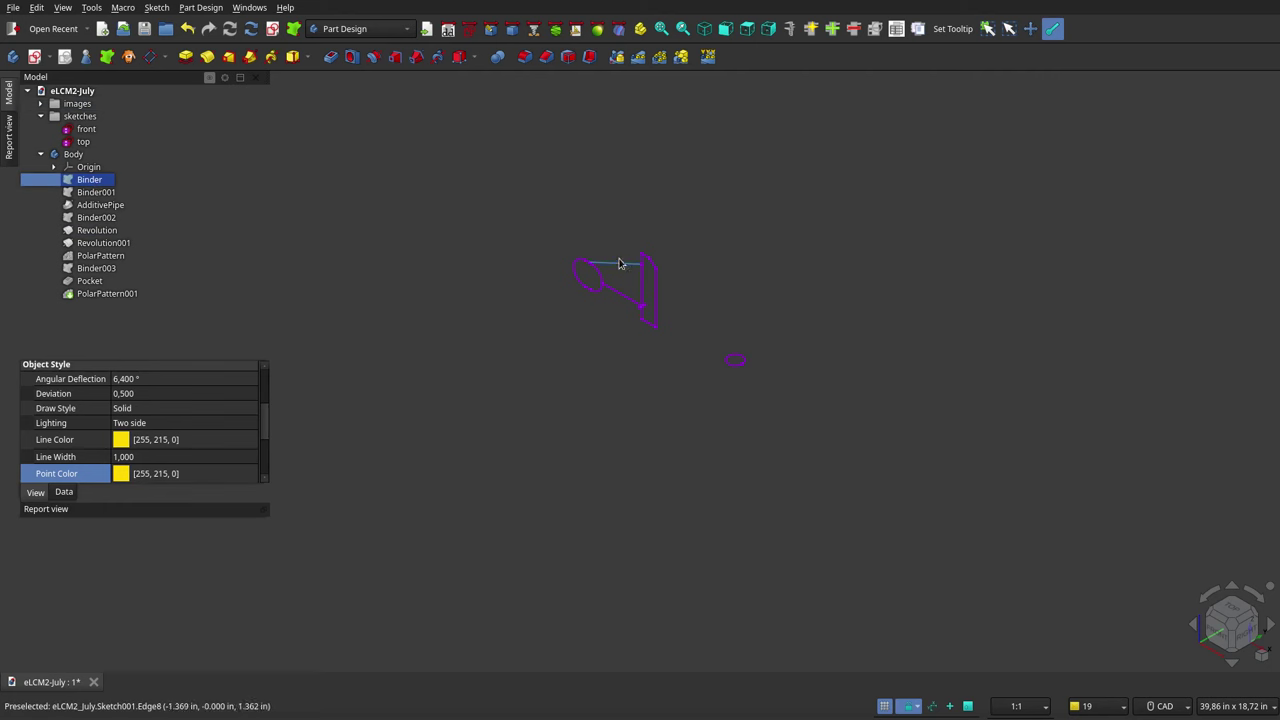
{"action": "key", "text": "space"}
{"action": "left_click", "coordinate": [603, 396]}
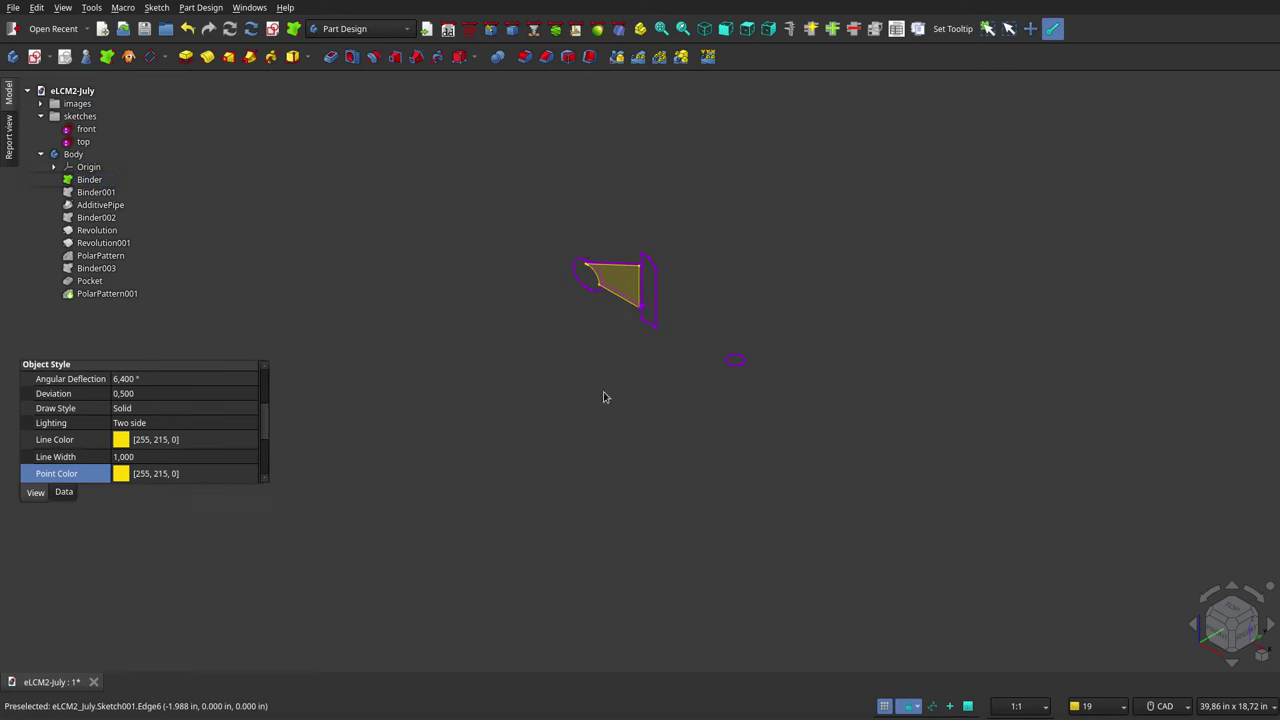
{"action": "middle_click_drag", "start_coordinate": [604, 396], "coordinate": [647, 345]}
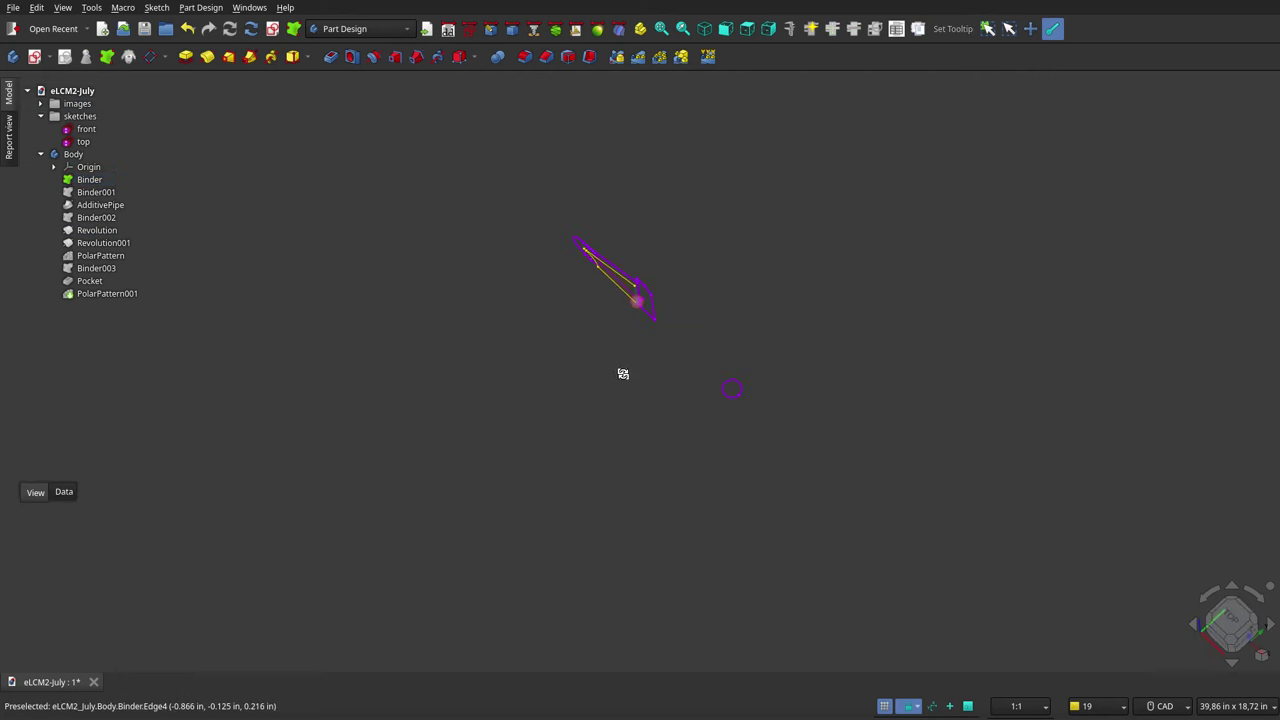
{"action": "left_click", "coordinate": [110, 194]}
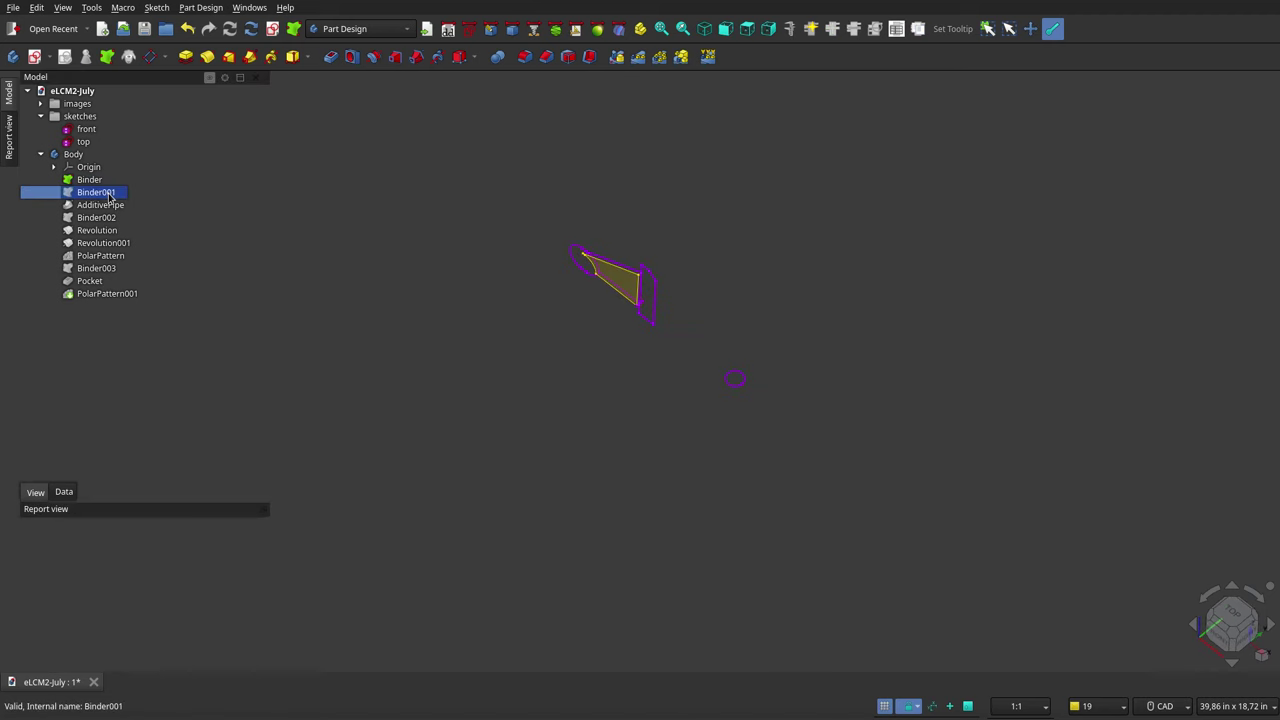
{"action": "scroll", "coordinate": [619, 325], "scroll_direction": "up", "scroll_amount": 3}
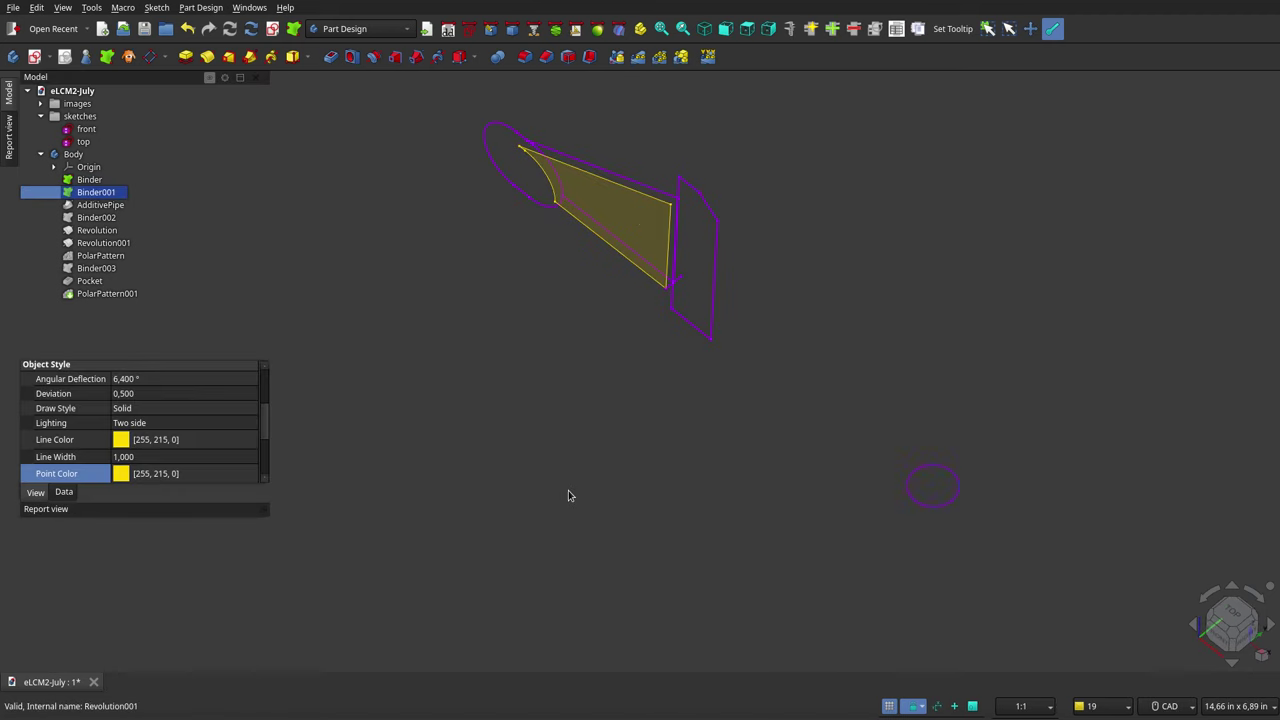
{"action": "scroll", "coordinate": [569, 494], "scroll_direction": "down", "scroll_amount": 2}
{"action": "left_click", "coordinate": [532, 271]}
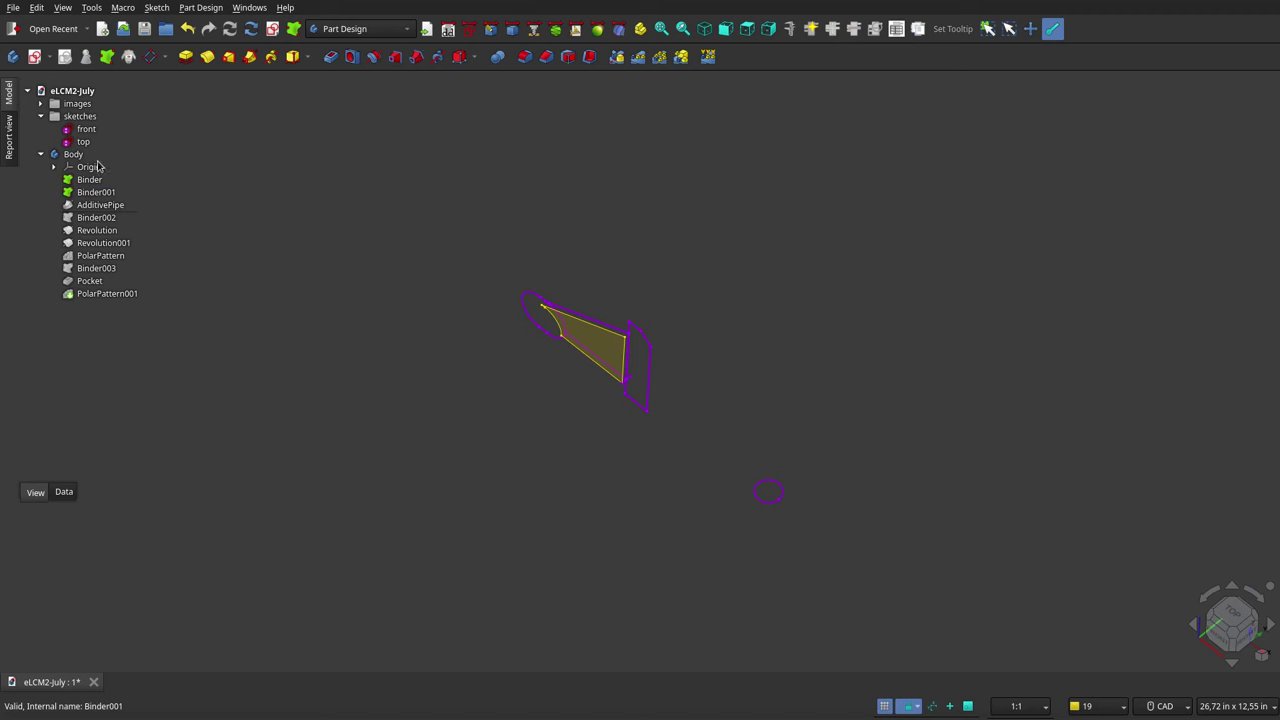
- Hide all sketches and select the features from Binder through AdditivePipe
{"action": "left_click", "coordinate": [89, 118]}
{"action": "key", "text": "space"}
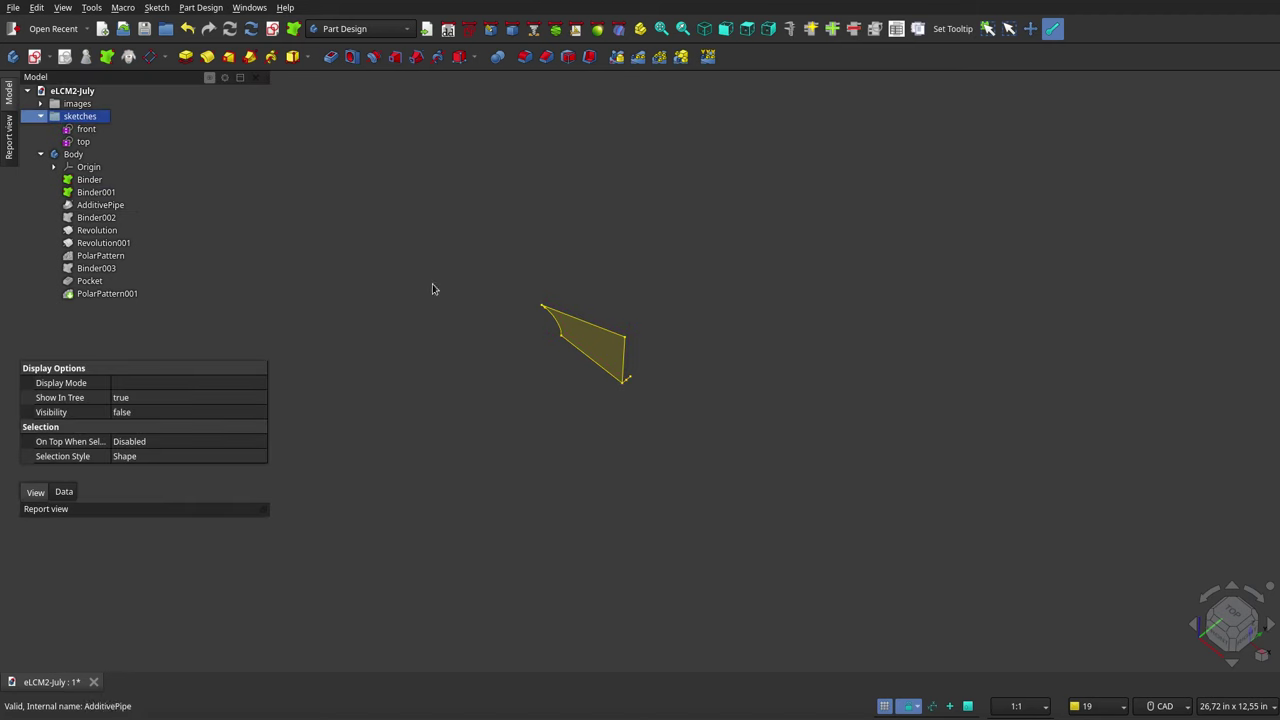
{"action": "scroll", "coordinate": [591, 357], "scroll_direction": "up", "scroll_amount": 1}
{"action": "scroll", "coordinate": [591, 357], "scroll_direction": "up", "scroll_amount": 3}
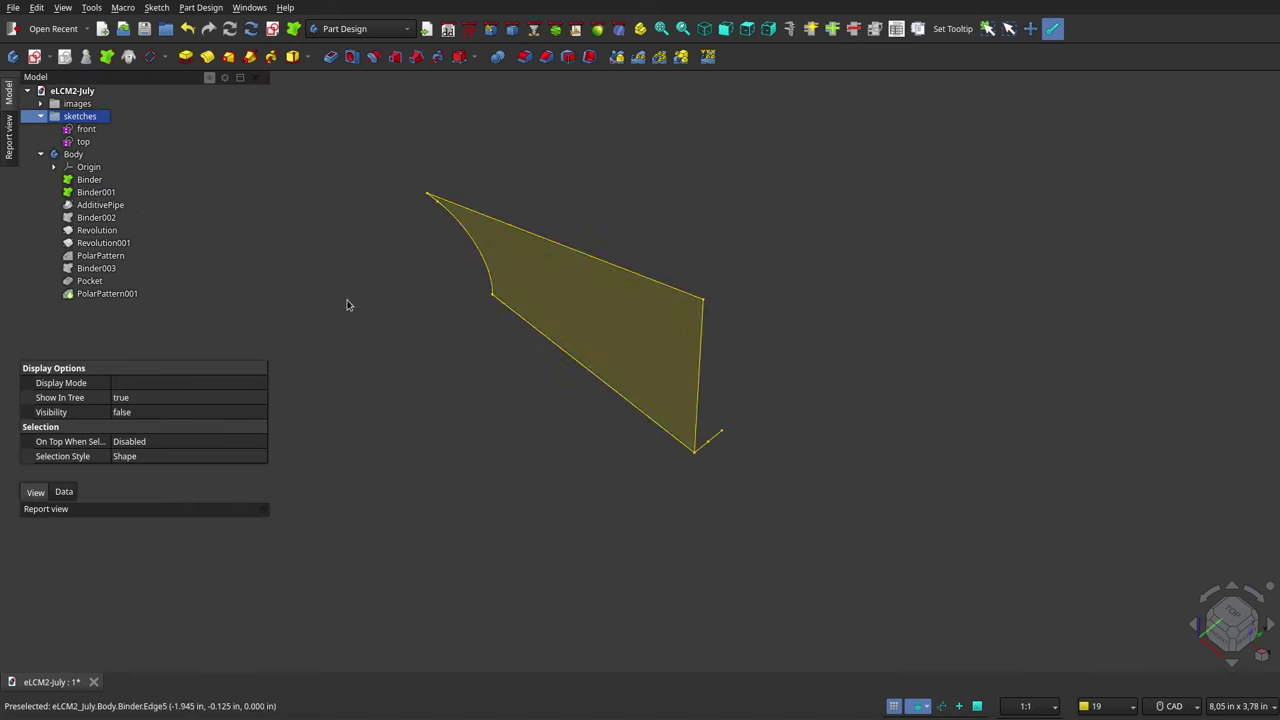
{"action": "left_click", "coordinate": [91, 183]}
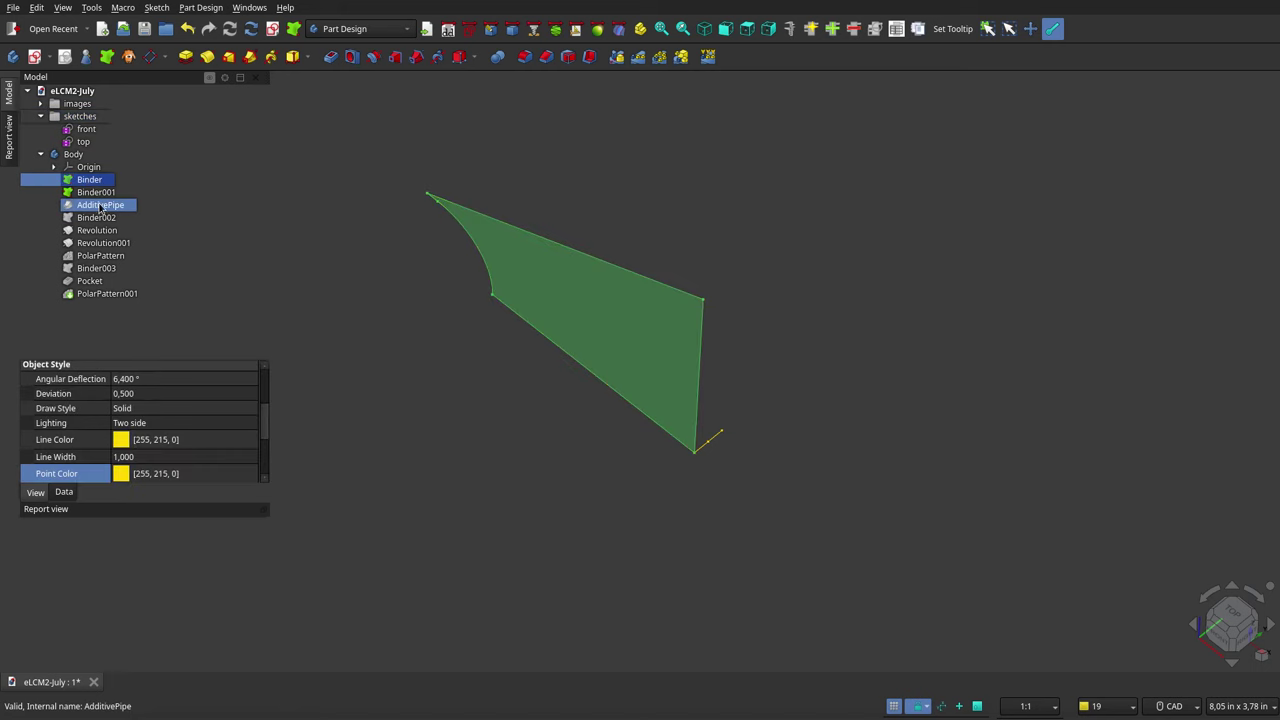
{"action": "left_click", "coordinate": [100, 204], "text": "shift"}
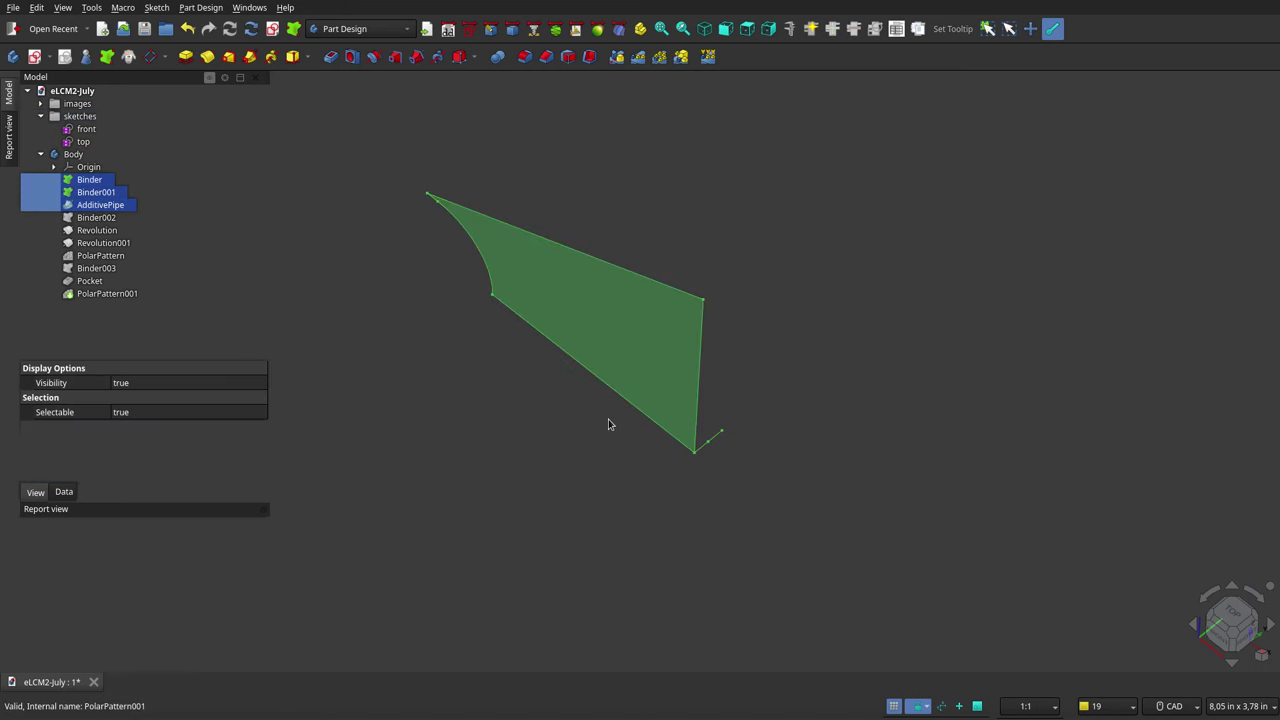
- Show the AdditivePipe rib and Binder002 faces with the earlier binders hidden, then orbit to inspect
{"action": "key", "text": "space"}
{"action": "left_click", "coordinate": [586, 518]}
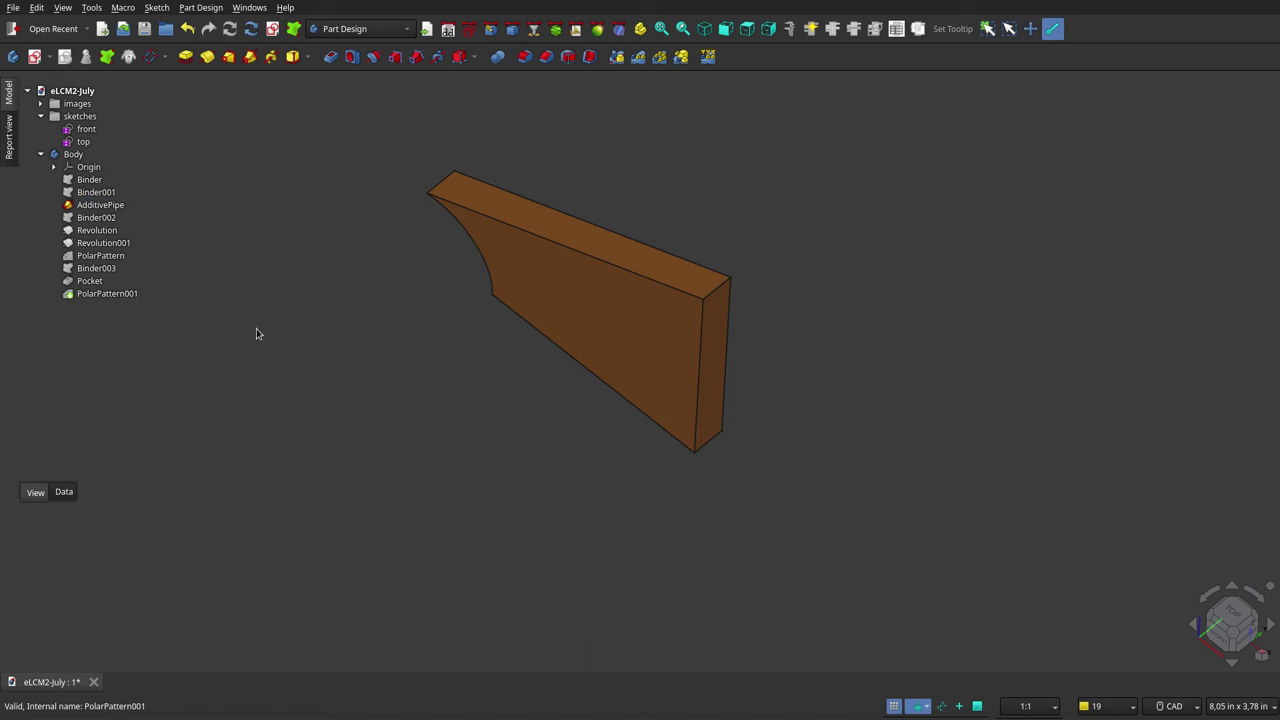
{"action": "left_click", "coordinate": [96, 218]}
{"action": "key", "text": "space"}
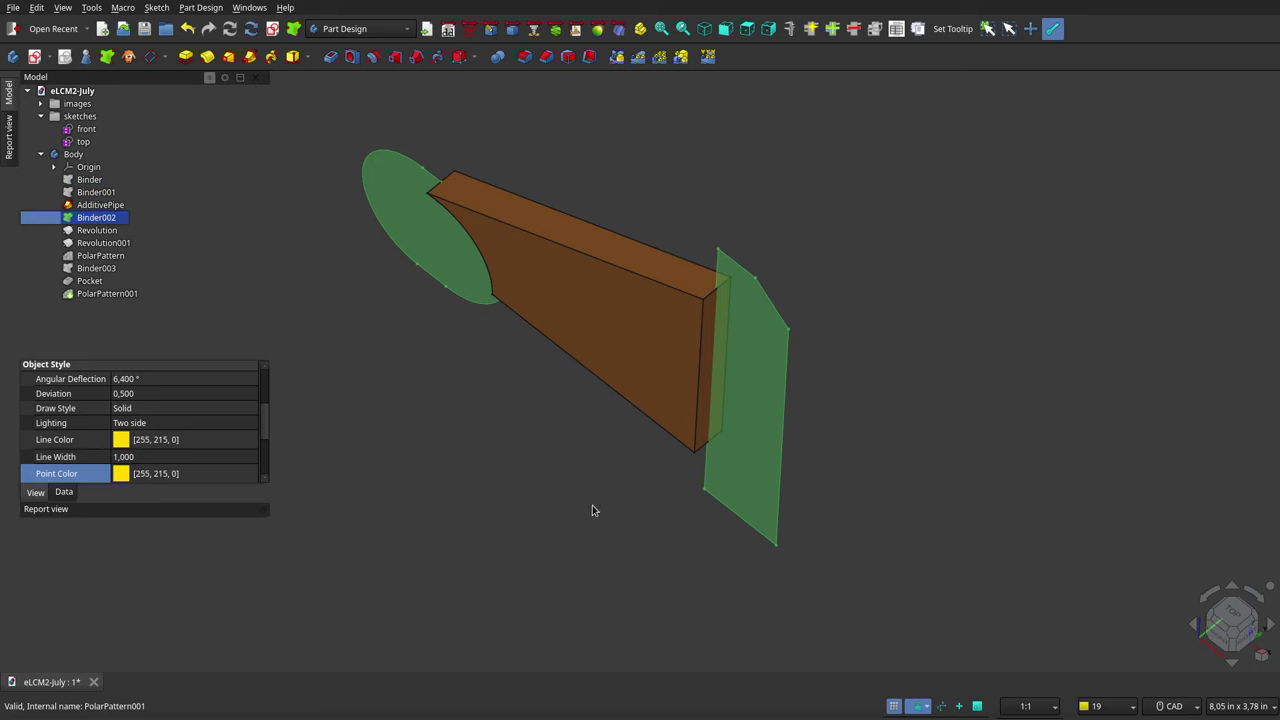
{"action": "mouse_move", "coordinate": [592, 510]}
{"action": "middle_mouse_down"}
{"action": "mouse_move", "coordinate": [708, 420]}
{"action": "mouse_move", "coordinate": [726, 423]}
{"action": "middle_mouse_up"}
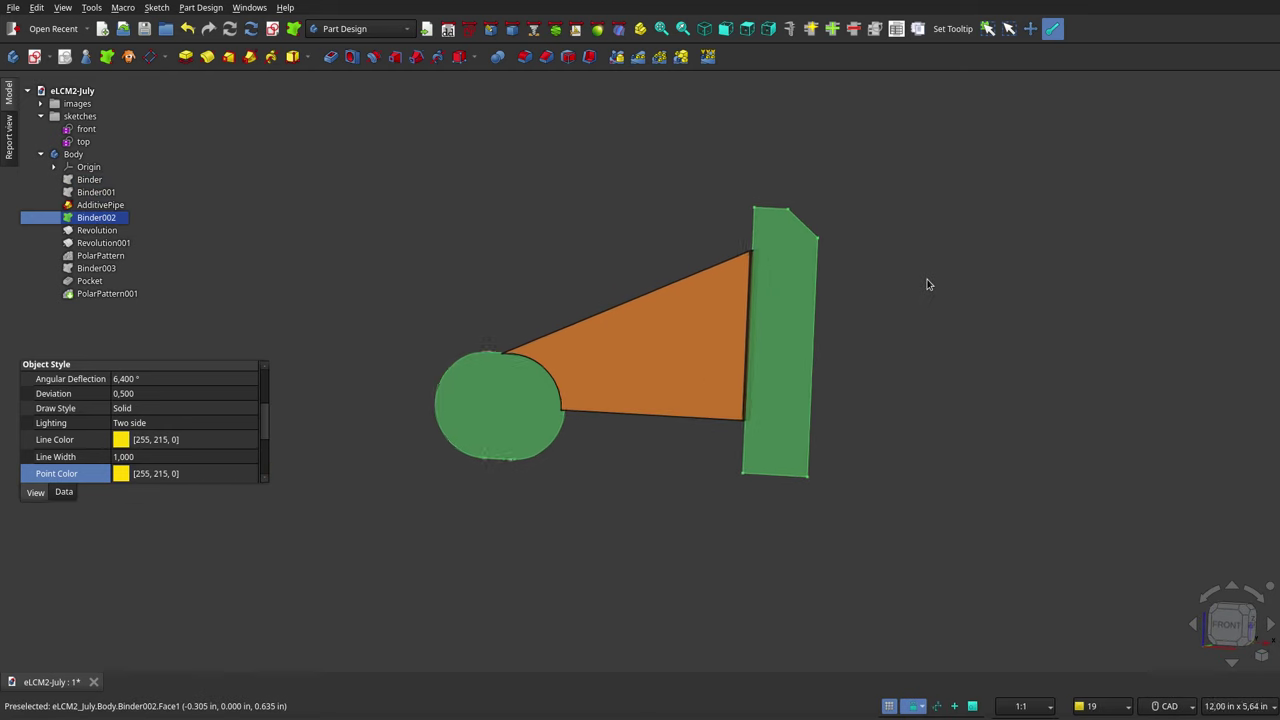
{"action": "scroll", "coordinate": [927, 285], "scroll_direction": "down", "scroll_amount": 1}
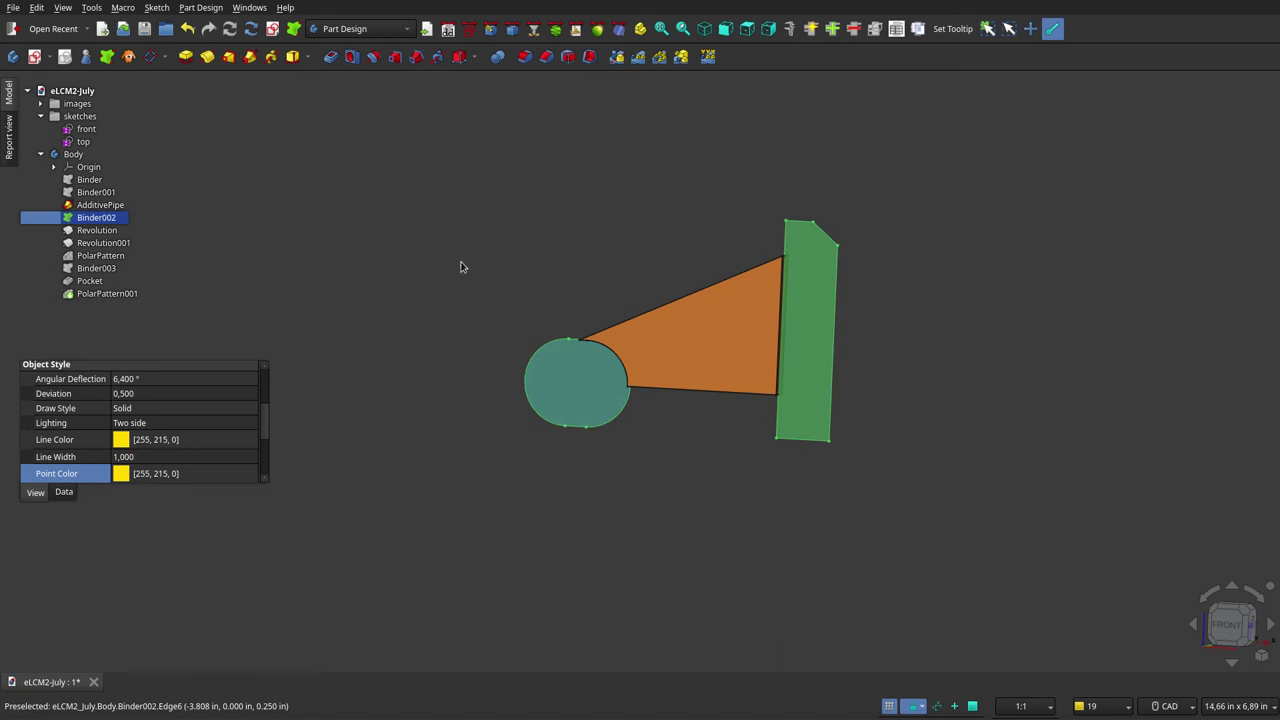
{"action": "middle_click_drag", "start_coordinate": [583, 239], "coordinate": [630, 343]}
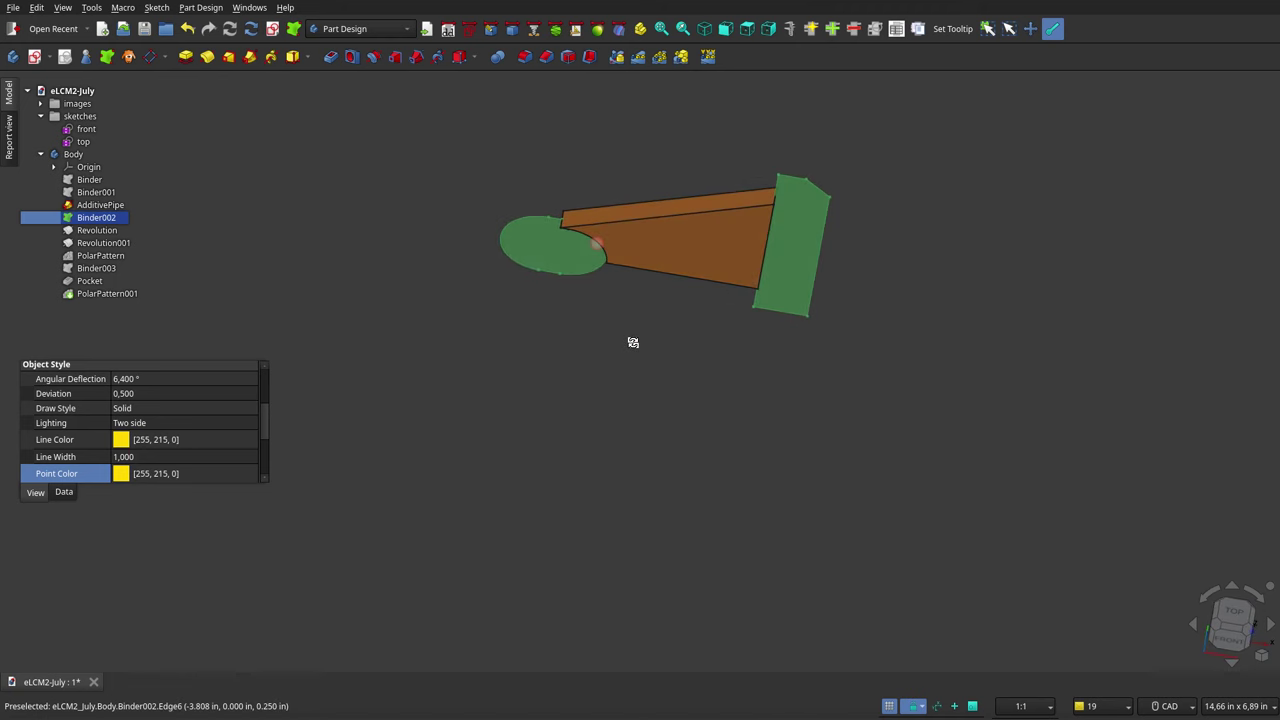
{"action": "left_click", "coordinate": [603, 400]}
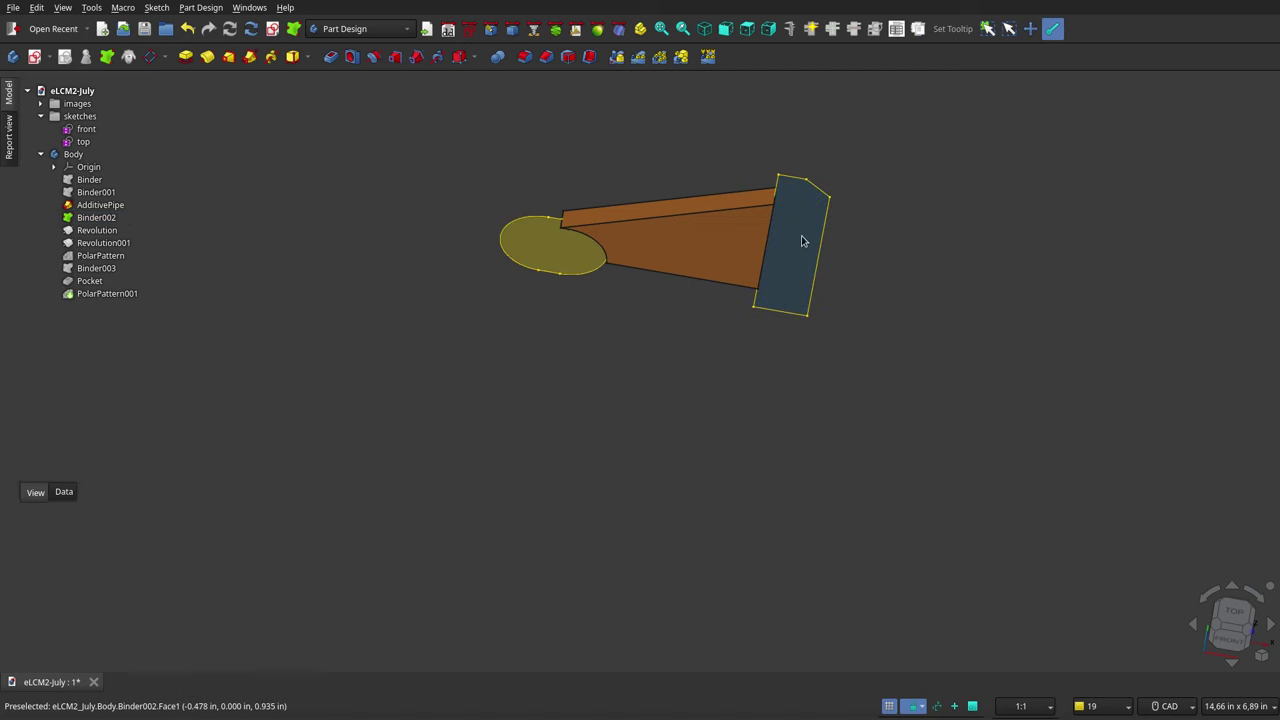
- Make the Revolution hub visible and orbit from front view to an elevated oblique angle
{"action": "left_click", "coordinate": [117, 238]}
{"action": "key", "text": "space"}
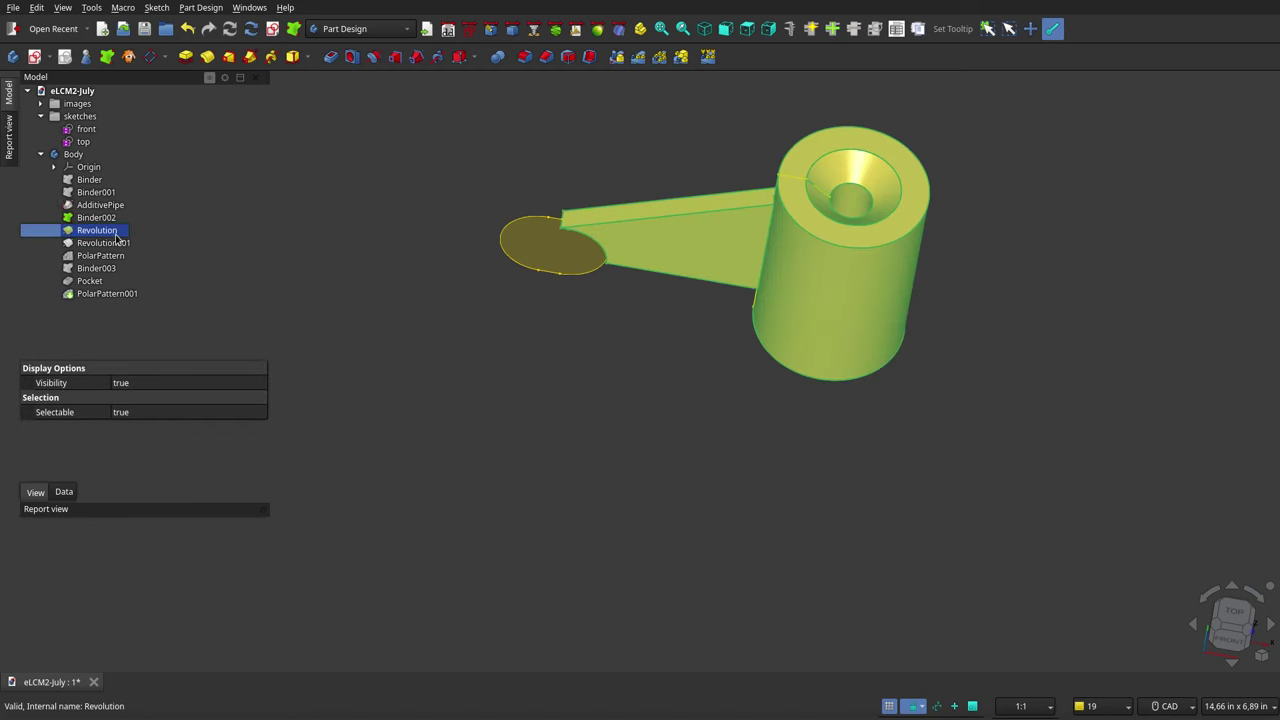
{"action": "left_click", "coordinate": [643, 476]}
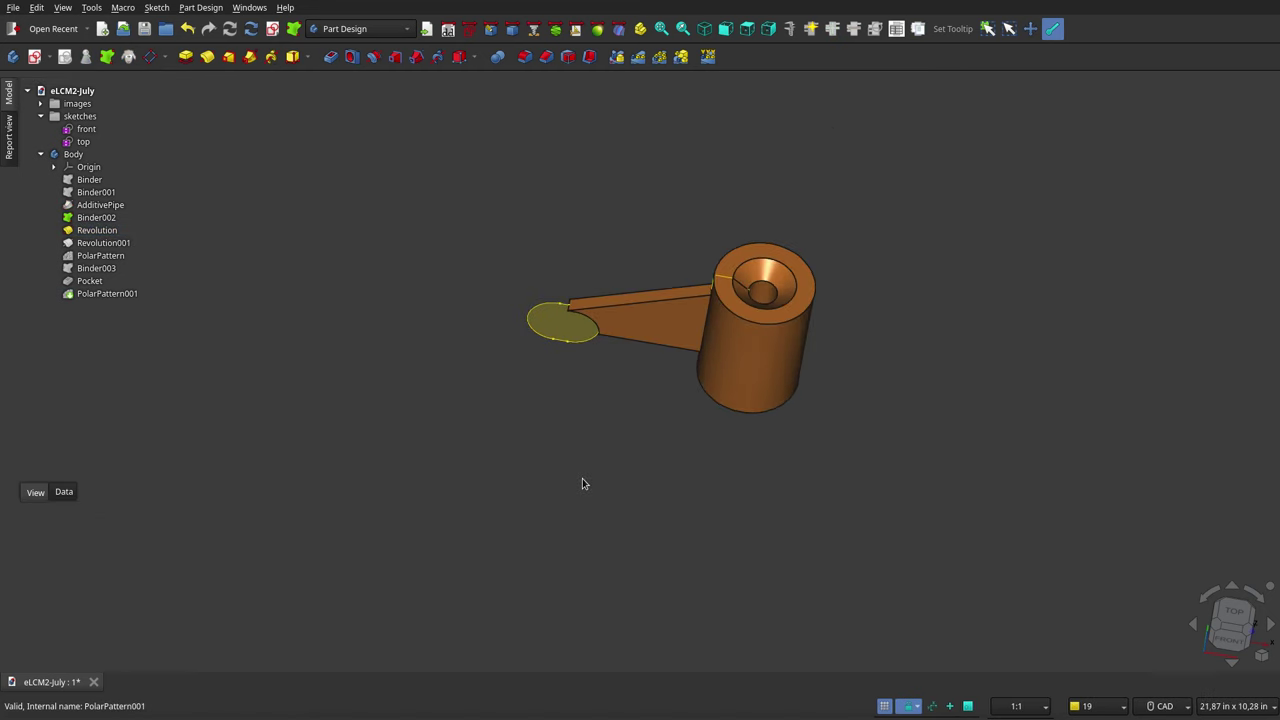
{"action": "key", "text": "1"}
{"action": "middle_click_drag", "start_coordinate": [779, 240], "coordinate": [829, 351]}
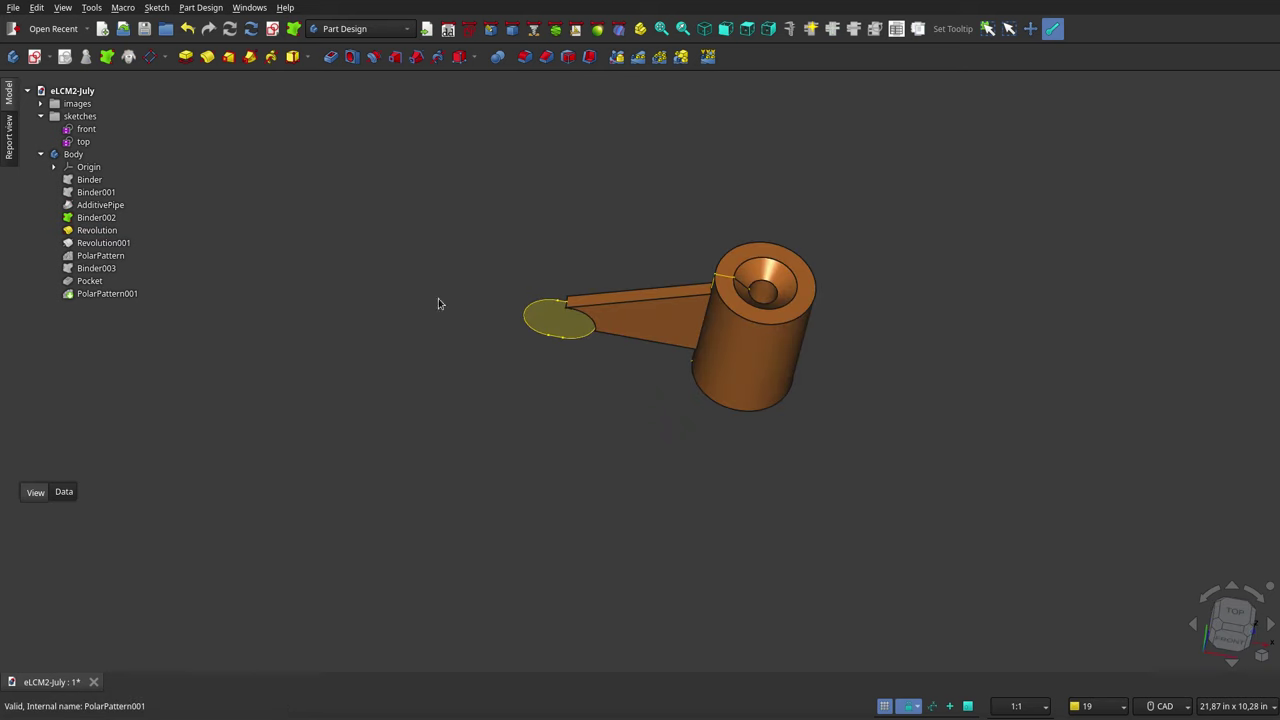
- Toggle Binder002 and Revolution001 to show the rim ring, then tilt the wheel
{"action": "left_click", "coordinate": [97, 217]}
{"action": "key", "text": "space"}
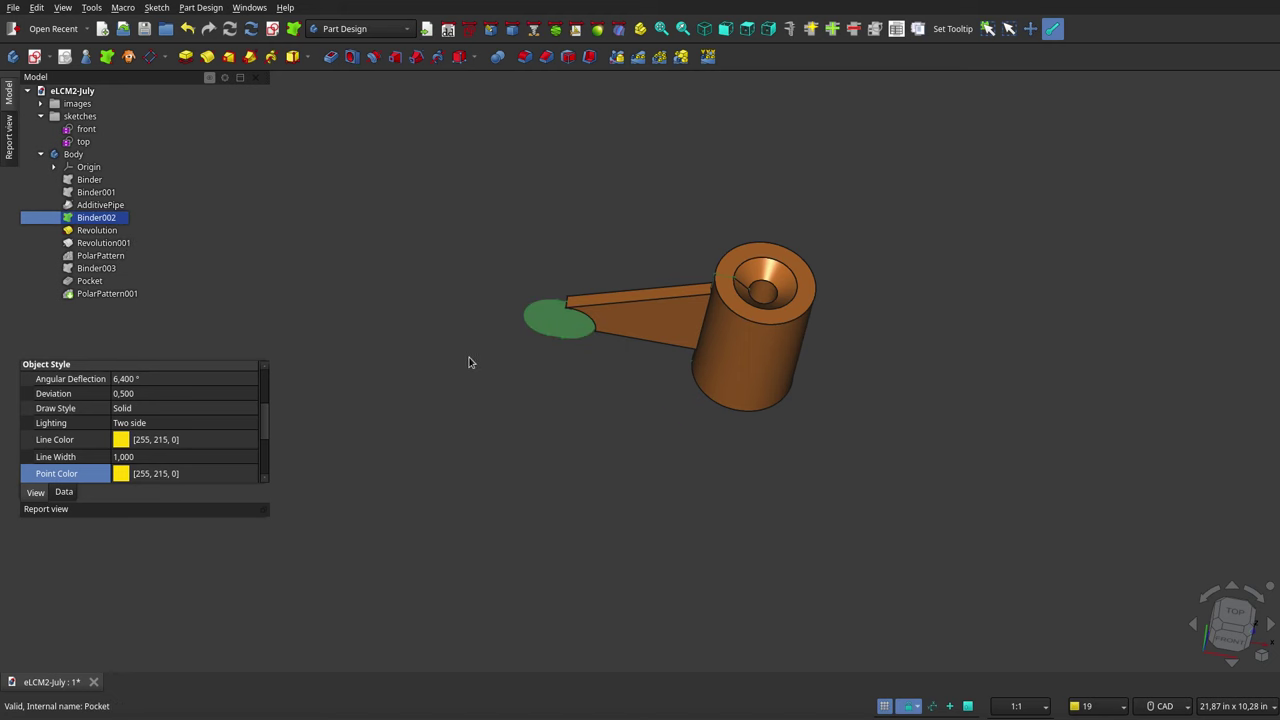
{"action": "scroll", "coordinate": [554, 334], "scroll_direction": "up", "scroll_amount": 4}
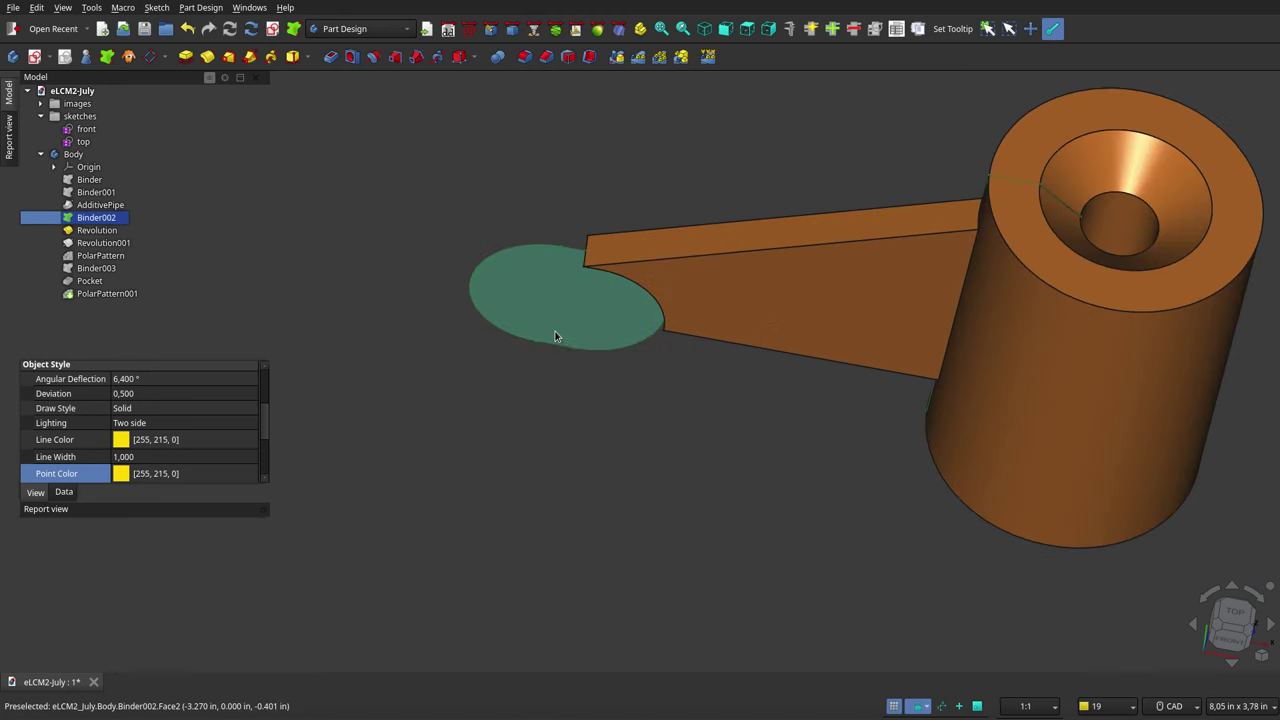
{"action": "left_click", "coordinate": [86, 246], "text": "ctrl"}
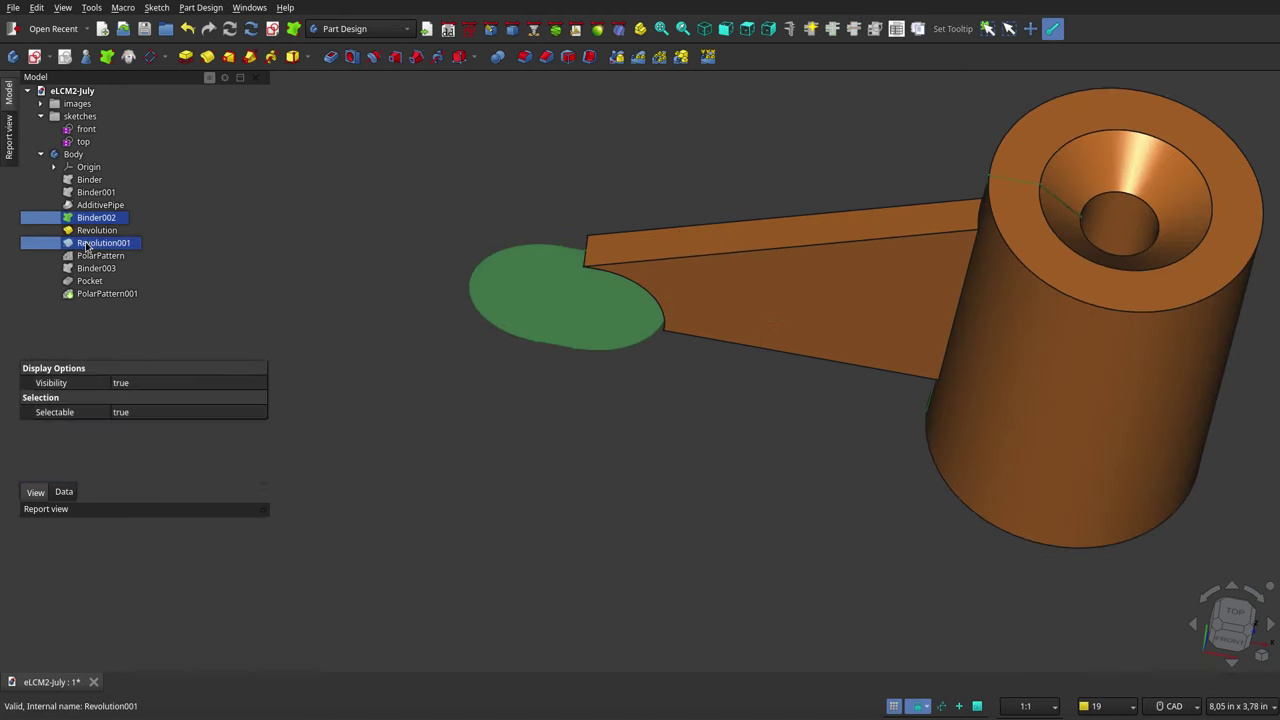
{"action": "scroll", "coordinate": [622, 416], "scroll_direction": "down", "scroll_amount": 5}
{"action": "scroll", "coordinate": [417, 420], "scroll_direction": "down", "scroll_amount": 1}
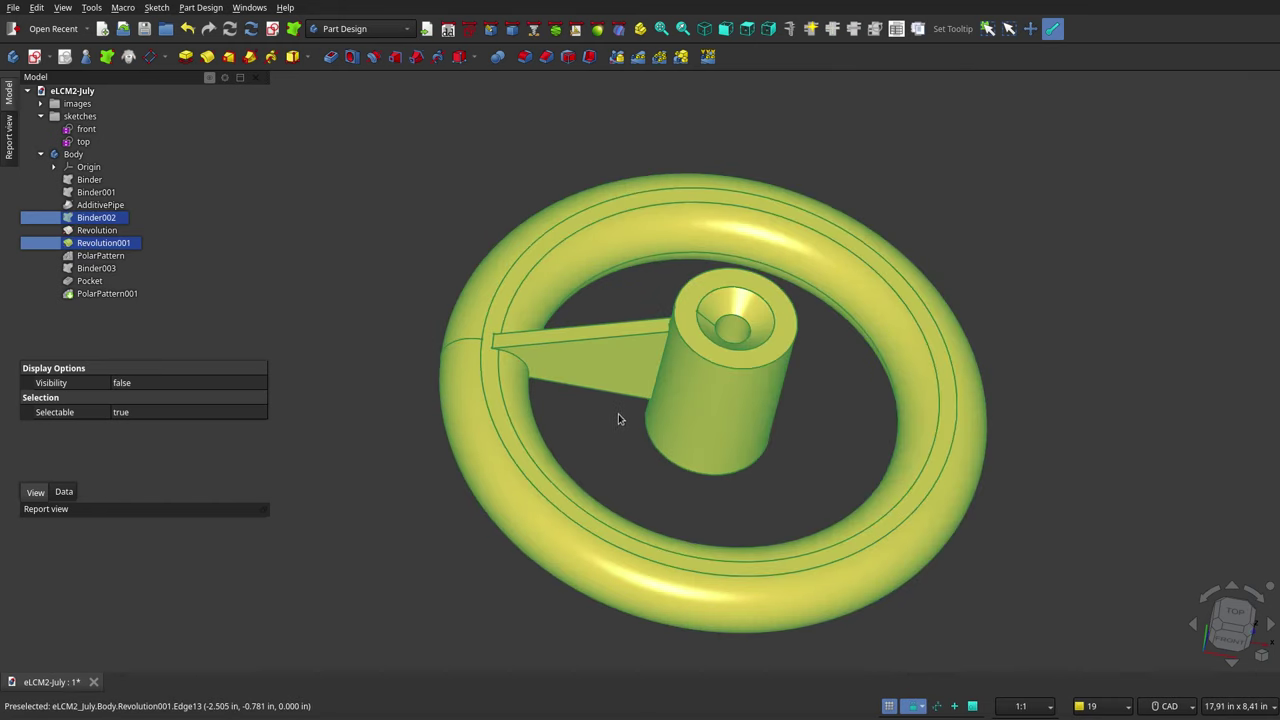
{"action": "middle_click_drag", "start_coordinate": [657, 436], "coordinate": [591, 402]}
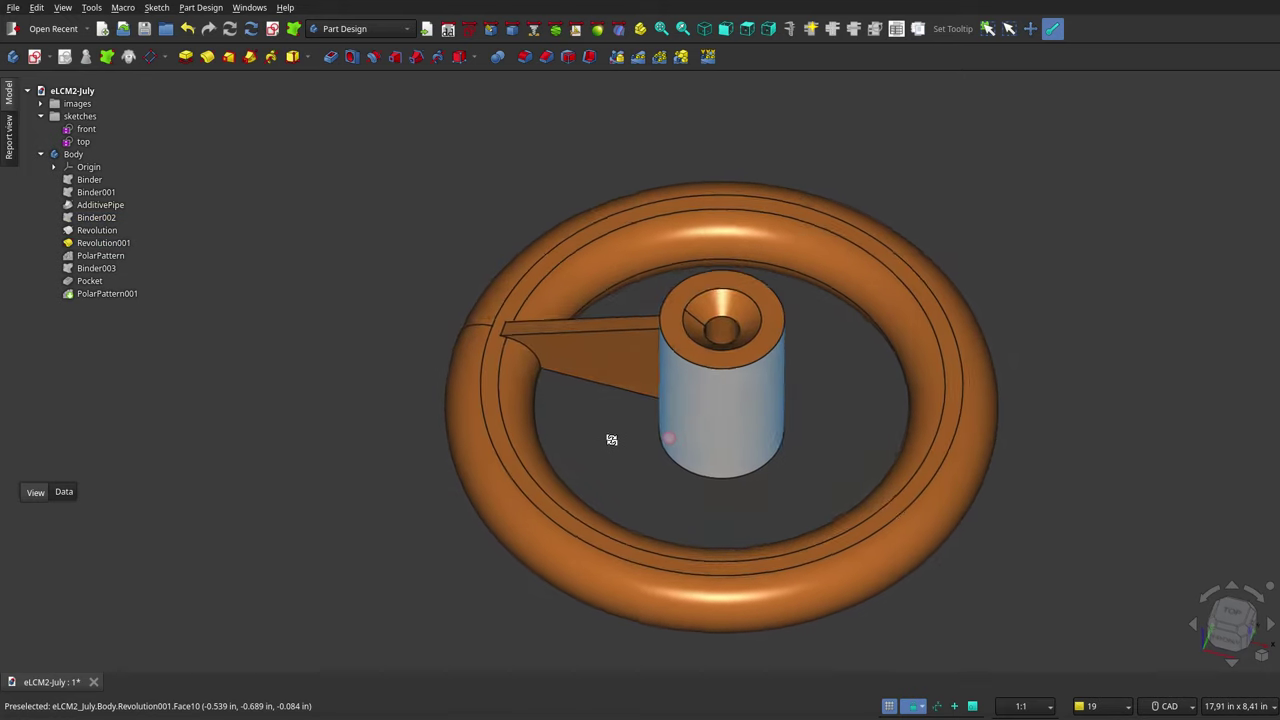
{"action": "middle_click_drag", "start_coordinate": [591, 402], "coordinate": [607, 378]}
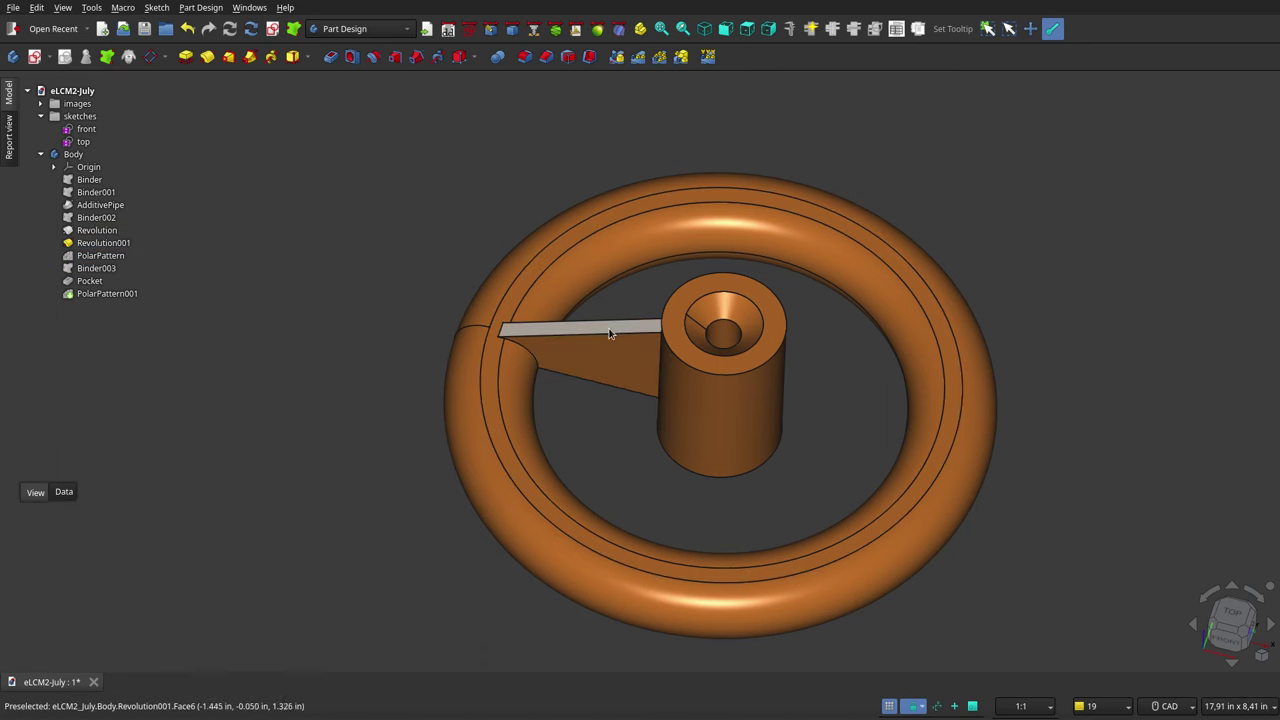
- Show the PolarPattern feature with its five spokes
{"action": "left_click", "coordinate": [128, 255]}
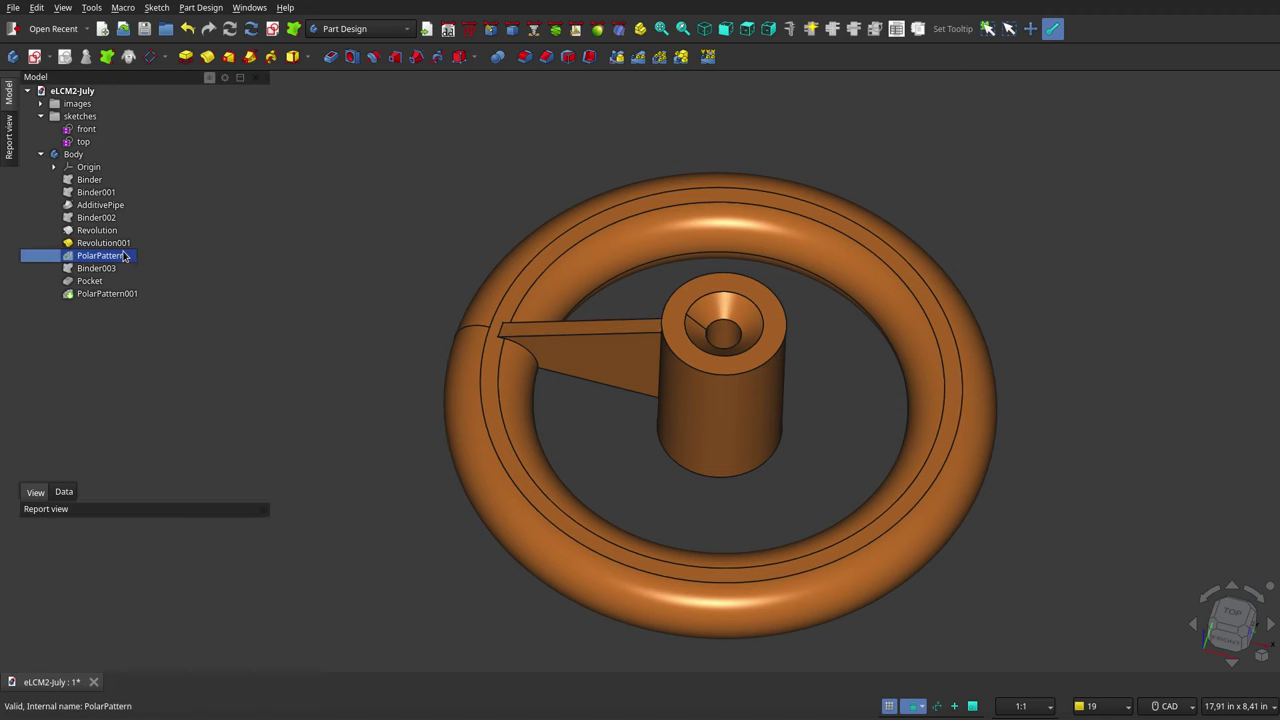
{"action": "key", "text": "space"}
{"action": "left_click", "coordinate": [436, 207]}
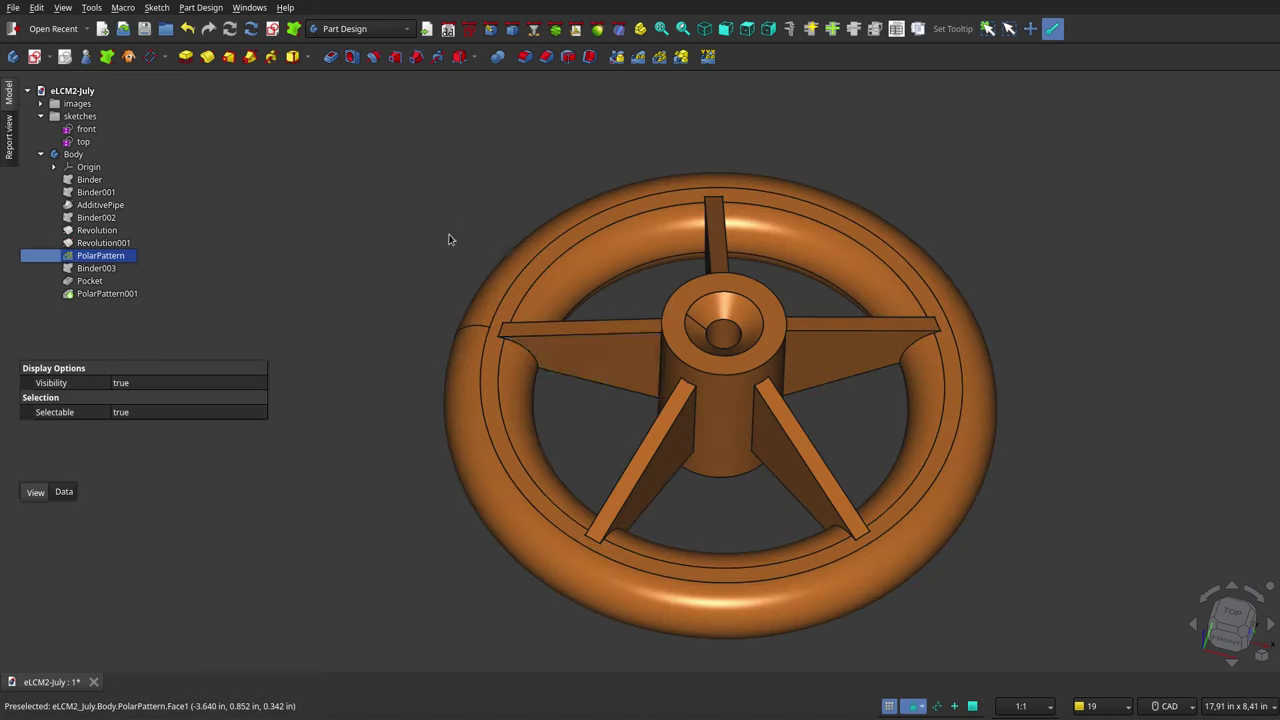
{"action": "scroll", "coordinate": [600, 420], "scroll_direction": "down", "scroll_amount": 1}
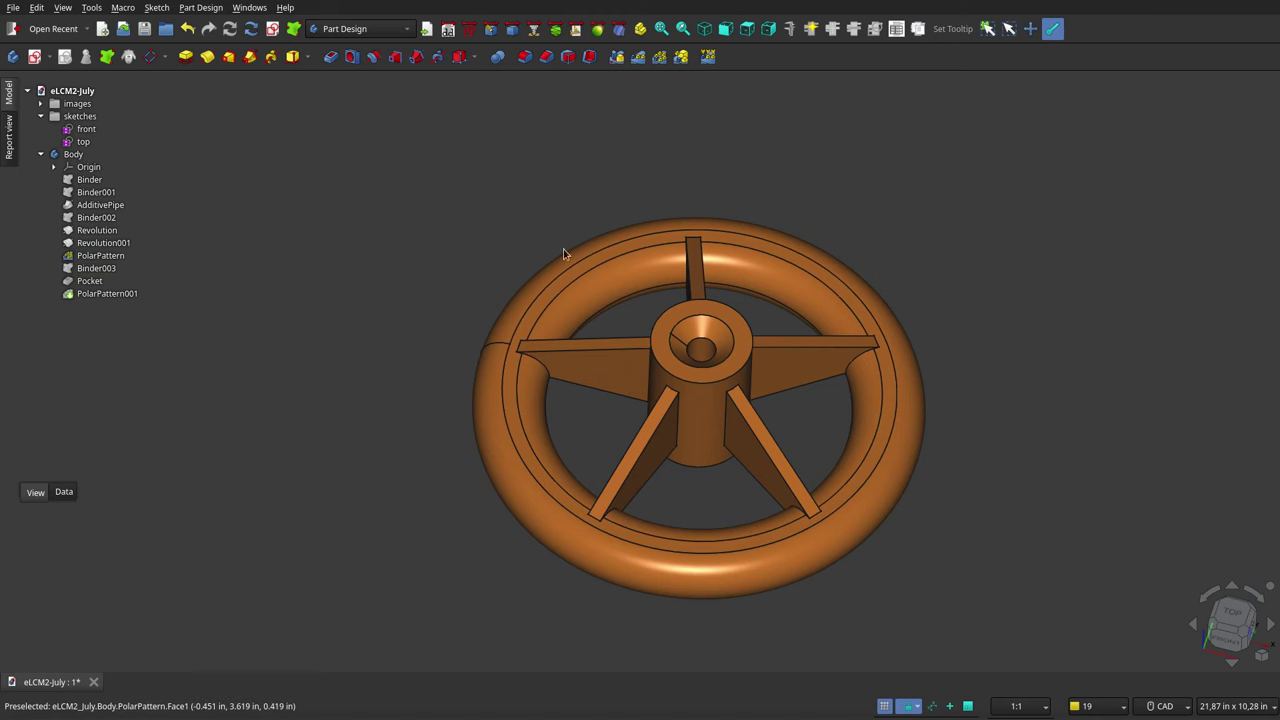
- Check the Binder003 hole profile, then show the single Pocket hole in the rim
{"action": "left_click", "coordinate": [131, 269]}
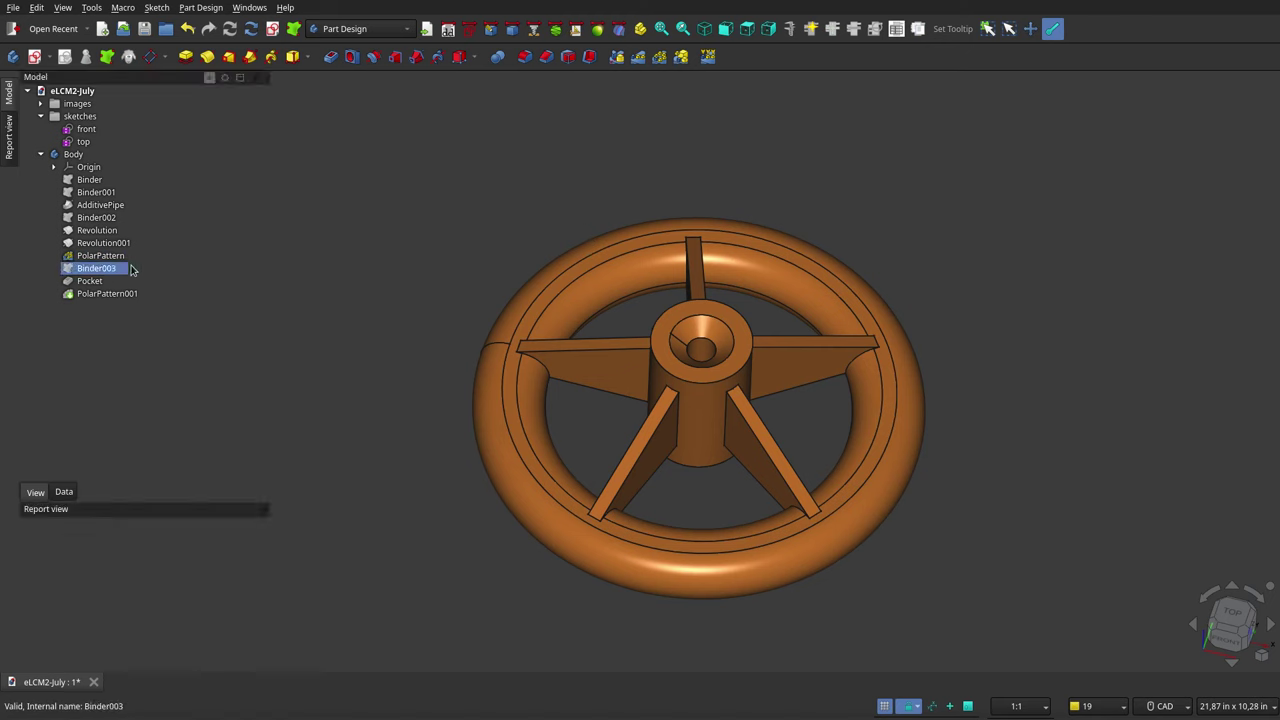
{"action": "left_click", "coordinate": [102, 256], "text": "ctrl"}
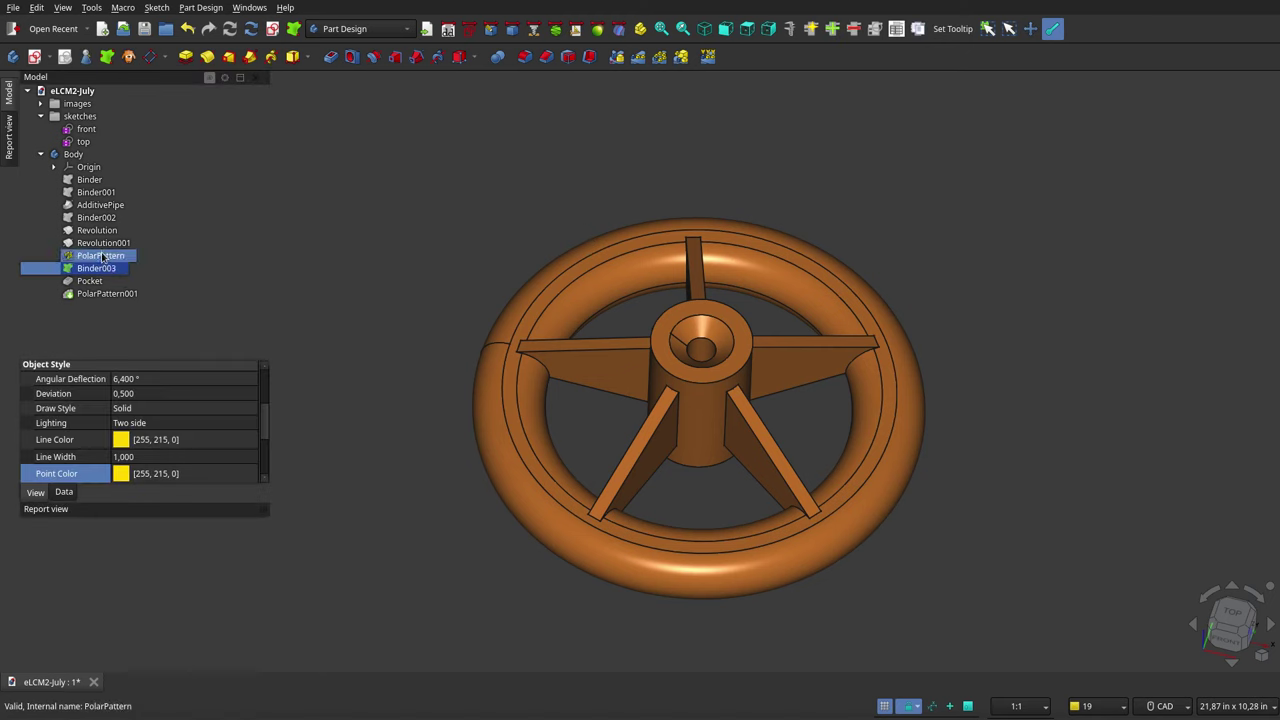
{"action": "key", "text": "space"}
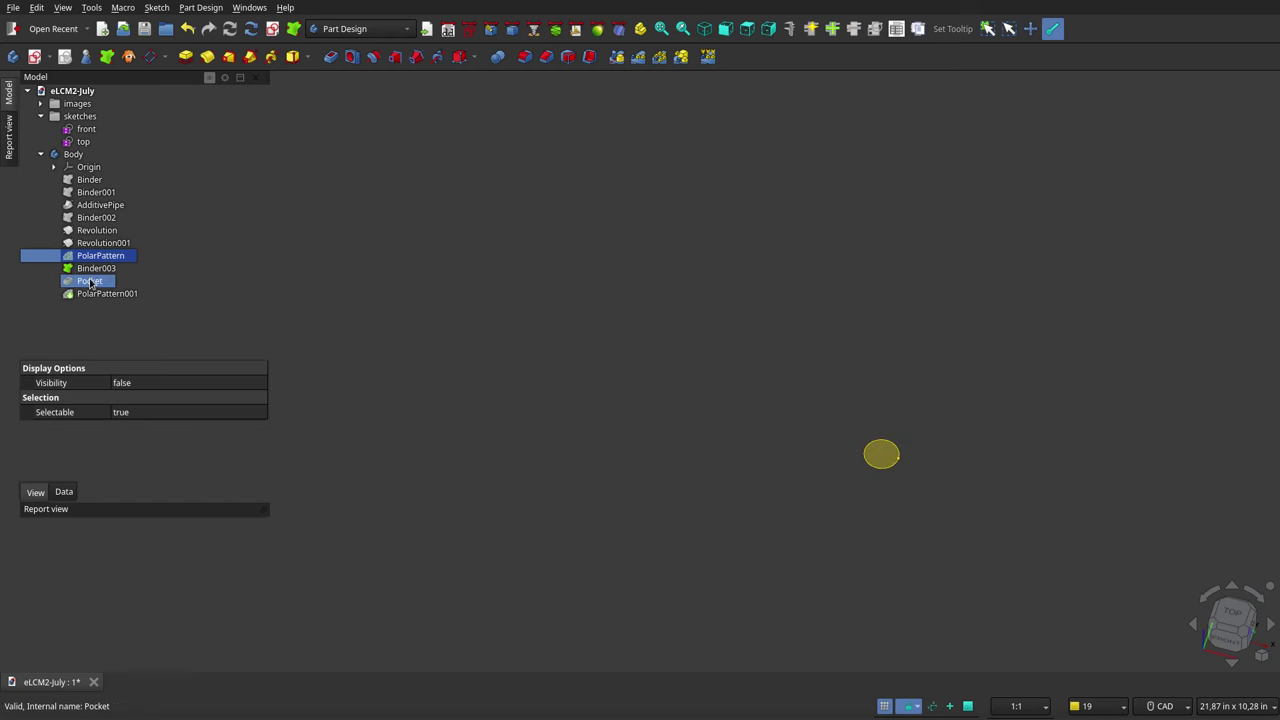
{"action": "key", "text": "space"}
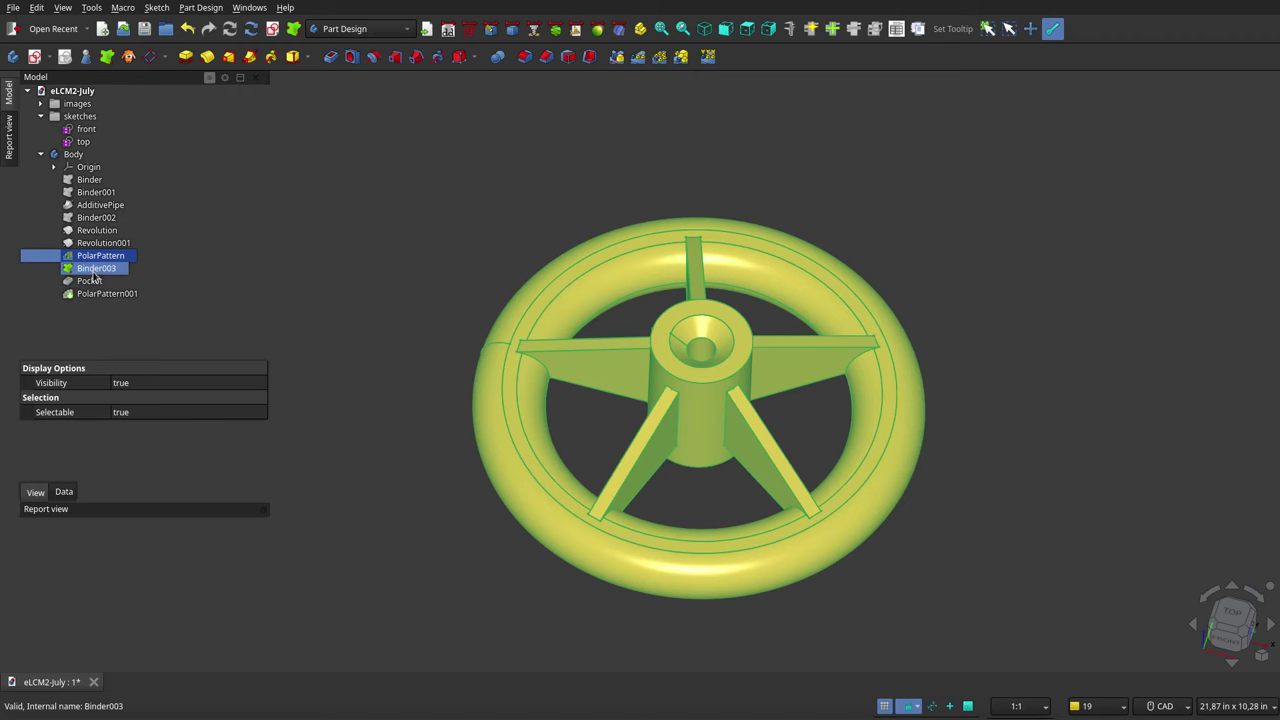
{"action": "left_click", "coordinate": [95, 268]}
{"action": "left_click", "coordinate": [91, 281], "text": "ctrl"}
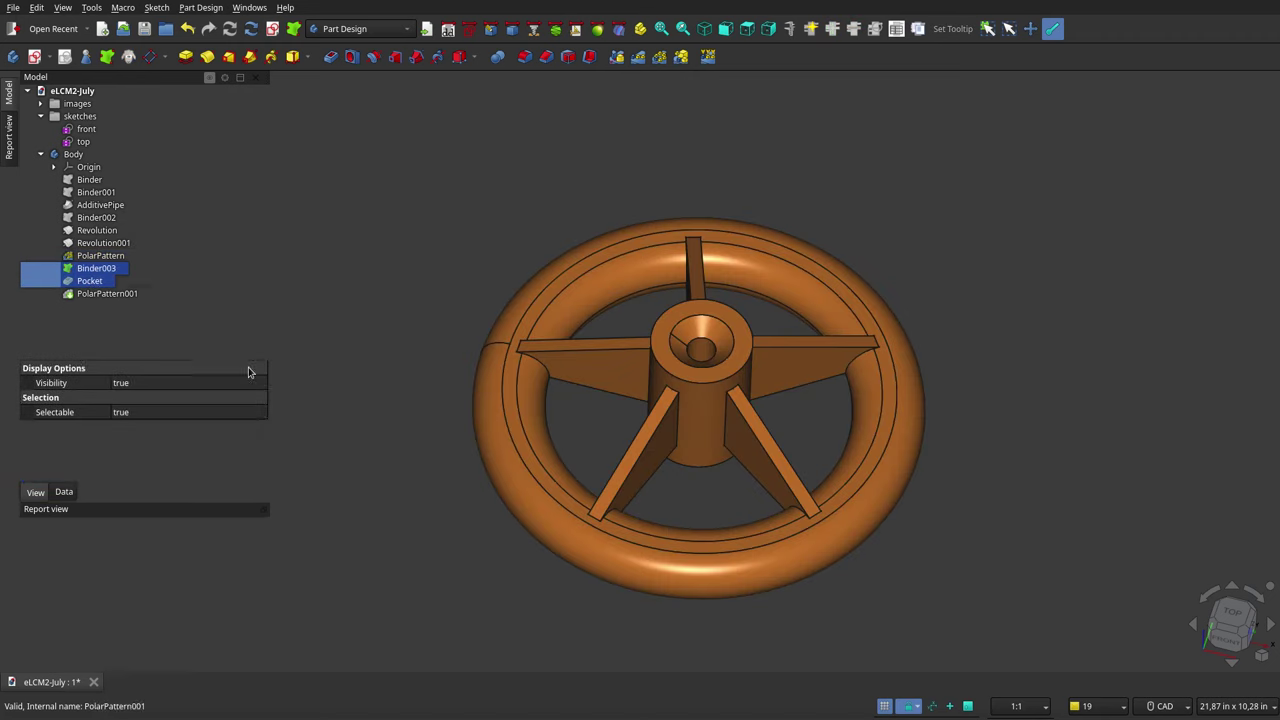
{"action": "key", "text": "space"}
{"action": "left_click", "coordinate": [880, 571]}
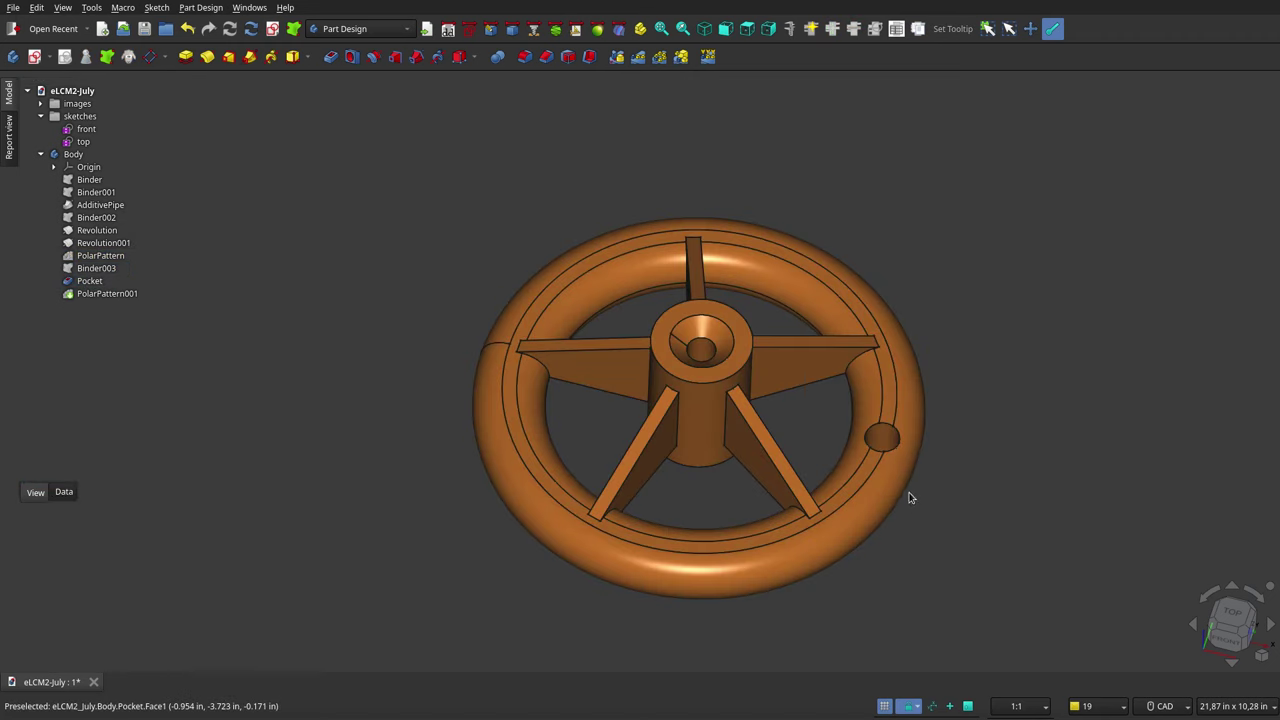
- Show PolarPattern001 with its five rim holes and orbit the wheel
{"action": "left_click", "coordinate": [127, 294]}
{"action": "key", "text": "space"}
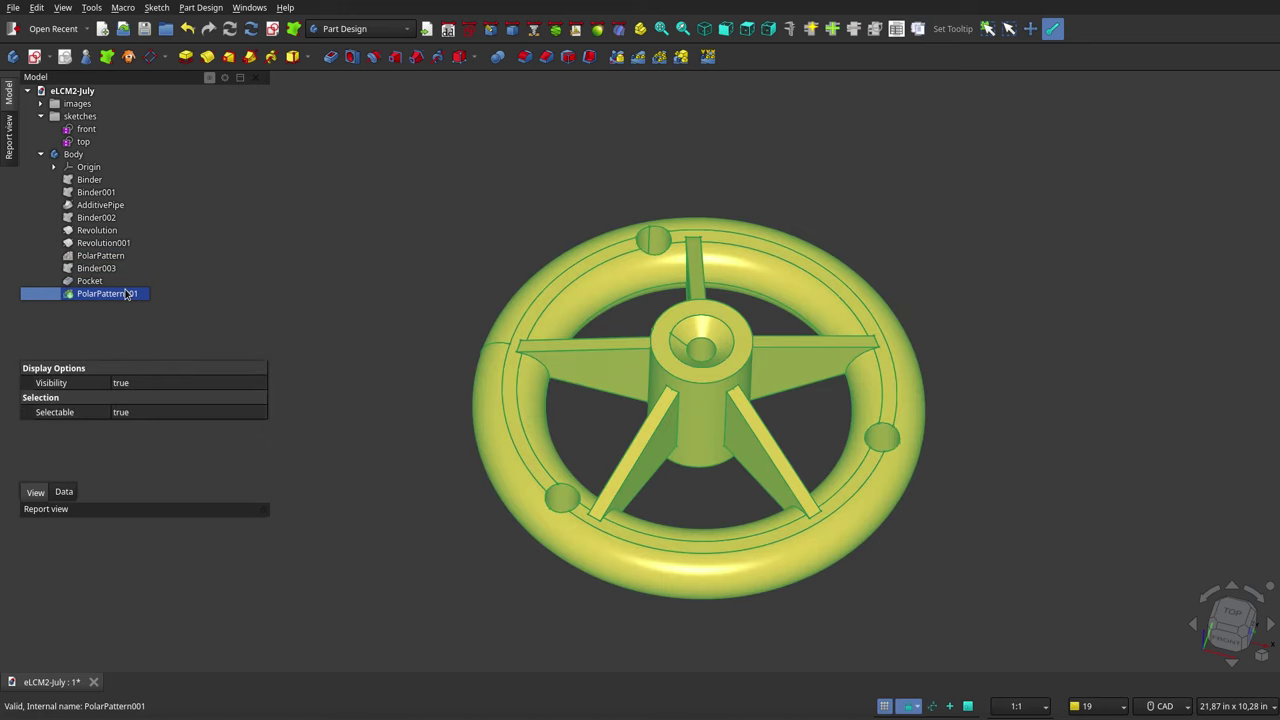
{"action": "left_click", "coordinate": [680, 475]}
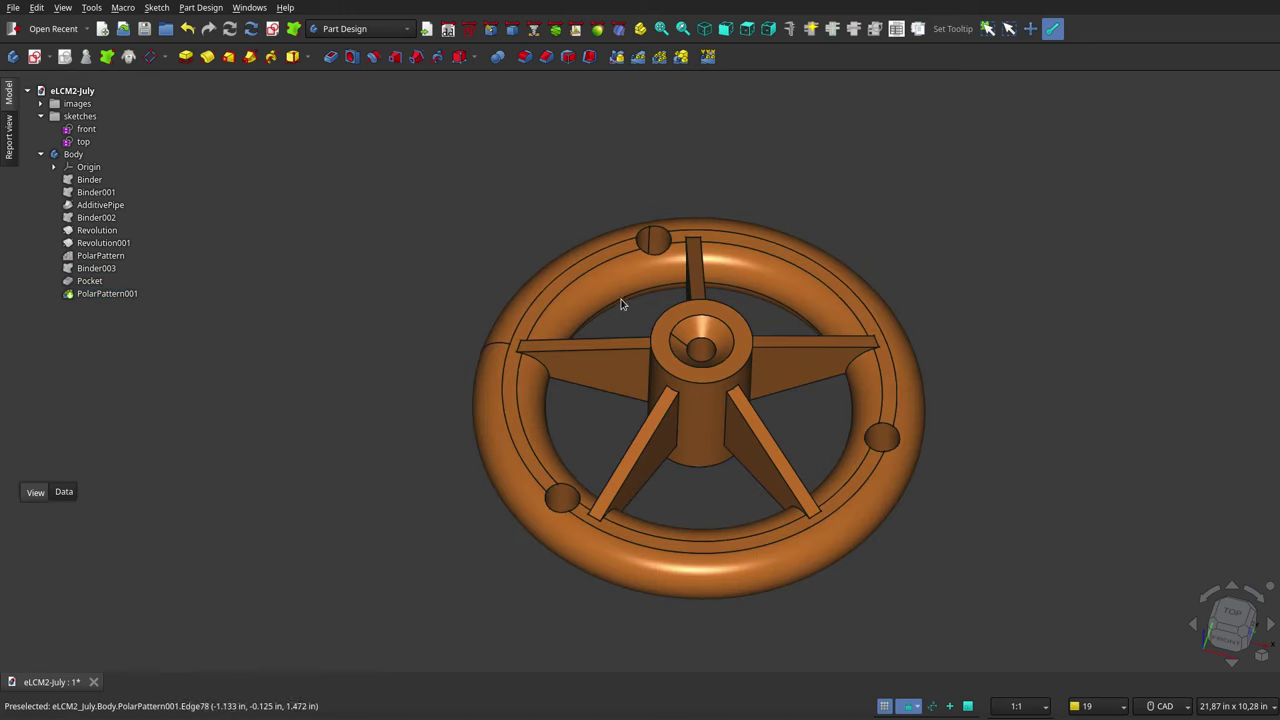
{"action": "scroll", "coordinate": [620, 310], "scroll_direction": "down", "scroll_amount": 2}
{"action": "scroll", "coordinate": [620, 318], "scroll_direction": "down", "scroll_amount": 1}
{"action": "mouse_move", "coordinate": [620, 318]}
{"action": "middle_mouse_down"}
{"action": "mouse_move", "coordinate": [640, 380]}
{"action": "mouse_move", "coordinate": [651, 523]}
{"action": "mouse_move", "coordinate": [648, 285]}
{"action": "mouse_move", "coordinate": [543, 237]}
{"action": "mouse_move", "coordinate": [611, 285]}
{"action": "middle_mouse_up"}
- Collapse the Body node and orbit the finished five-spoke wheel to tilted and level views
{"action": "double_click", "coordinate": [222, 154]}
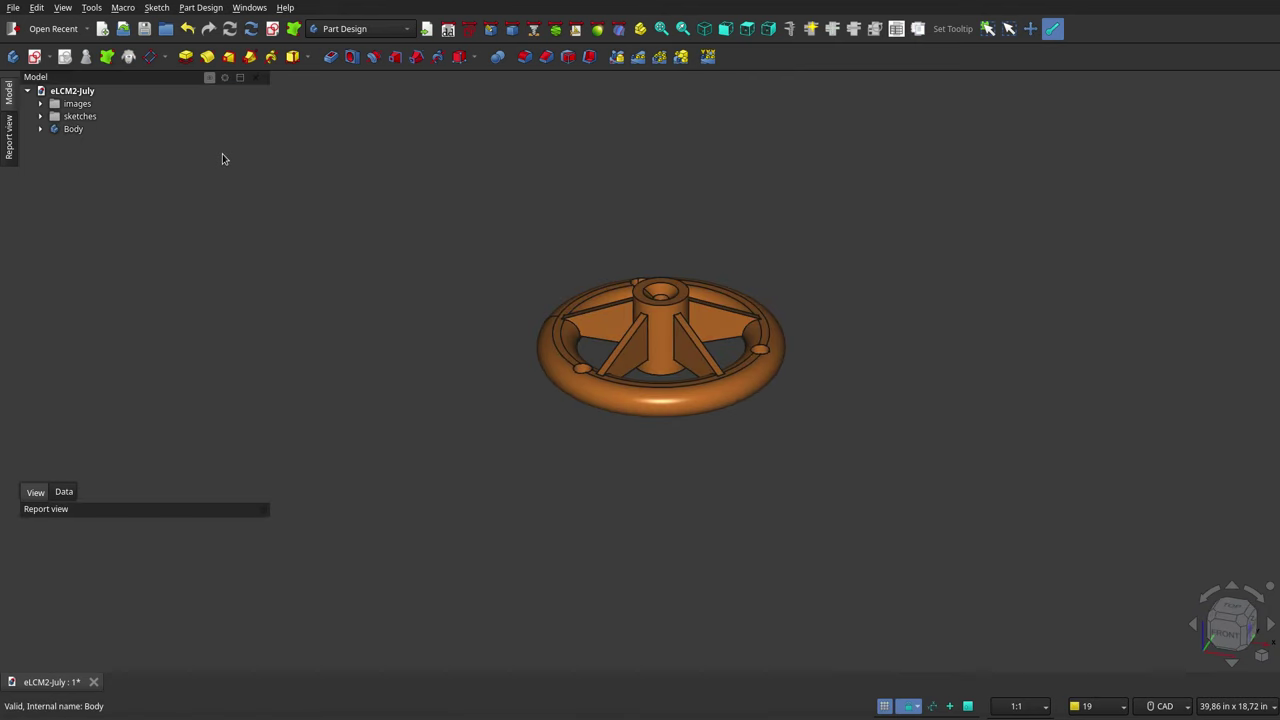
{"action": "mouse_move", "coordinate": [619, 236]}
{"action": "middle_mouse_down"}
{"action": "mouse_move", "coordinate": [634, 337]}
{"action": "mouse_move", "coordinate": [700, 314]}
{"action": "mouse_move", "coordinate": [734, 251]}
{"action": "middle_mouse_up"}
{"action": "right_click_drag", "start_coordinate": [734, 251], "coordinate": [609, 214]}
{"action": "left_click", "coordinate": [565, 267]}
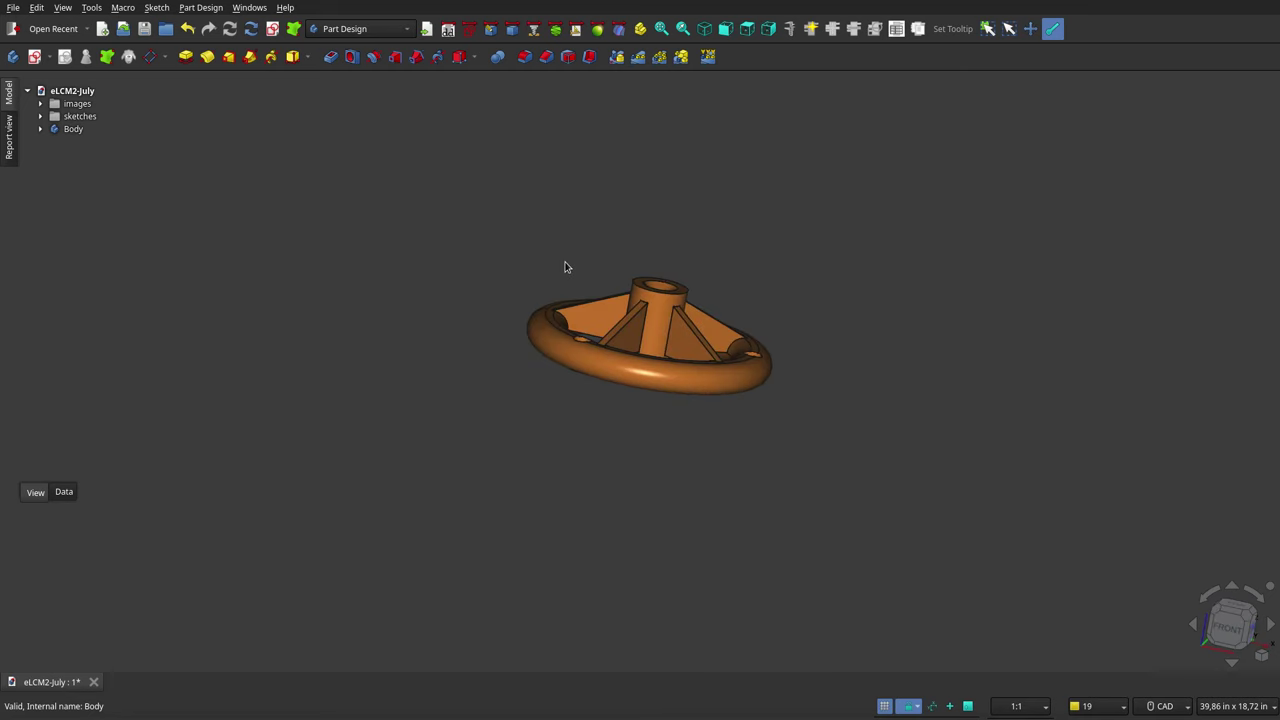
{"action": "scroll", "coordinate": [606, 269], "scroll_direction": "up", "scroll_amount": 2}
{"action": "scroll", "coordinate": [600, 234], "scroll_direction": "up", "scroll_amount": 2}
{"action": "scroll", "coordinate": [603, 231], "scroll_direction": "down", "scroll_amount": 3}
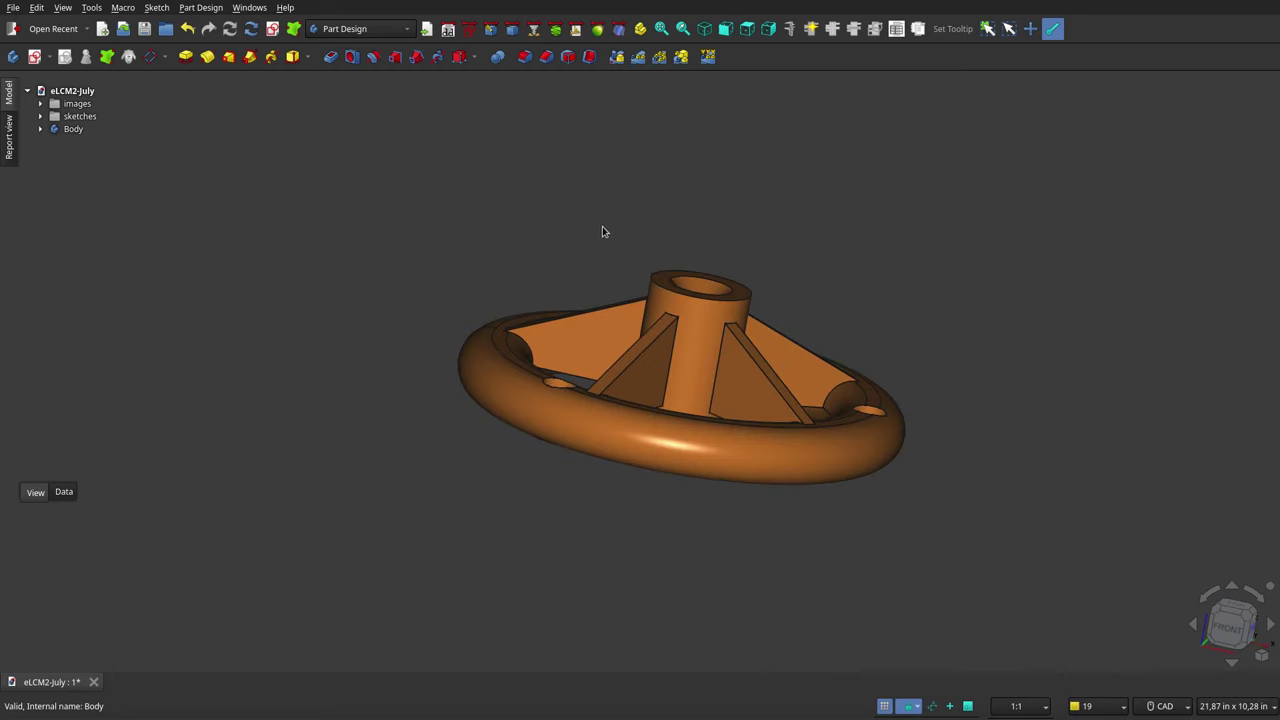
{"action": "mouse_move", "coordinate": [603, 231]}
{"action": "middle_mouse_down"}
{"action": "mouse_move", "coordinate": [614, 331]}
{"action": "mouse_move", "coordinate": [714, 366]}
{"action": "mouse_move", "coordinate": [740, 300]}
{"action": "mouse_move", "coordinate": [762, 284]}
{"action": "mouse_move", "coordinate": [671, 277]}
{"action": "mouse_move", "coordinate": [752, 330]}
{"action": "middle_mouse_up"}
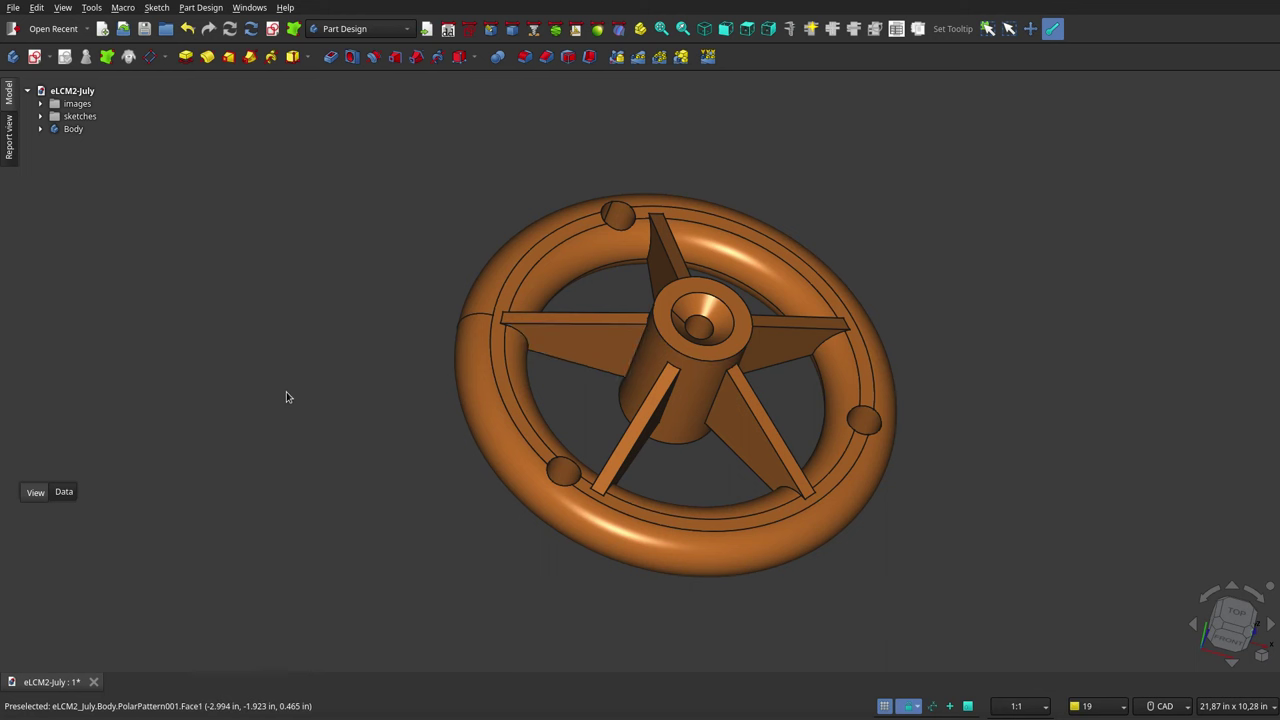
{"action": "mouse_move", "coordinate": [381, 366]}
{"action": "middle_mouse_down"}
{"action": "mouse_move", "coordinate": [415, 425]}
{"action": "mouse_move", "coordinate": [431, 360]}
{"action": "mouse_move", "coordinate": [314, 343]}
{"action": "mouse_move", "coordinate": [298, 373]}
{"action": "mouse_move", "coordinate": [320, 350]}
{"action": "middle_mouse_up"}
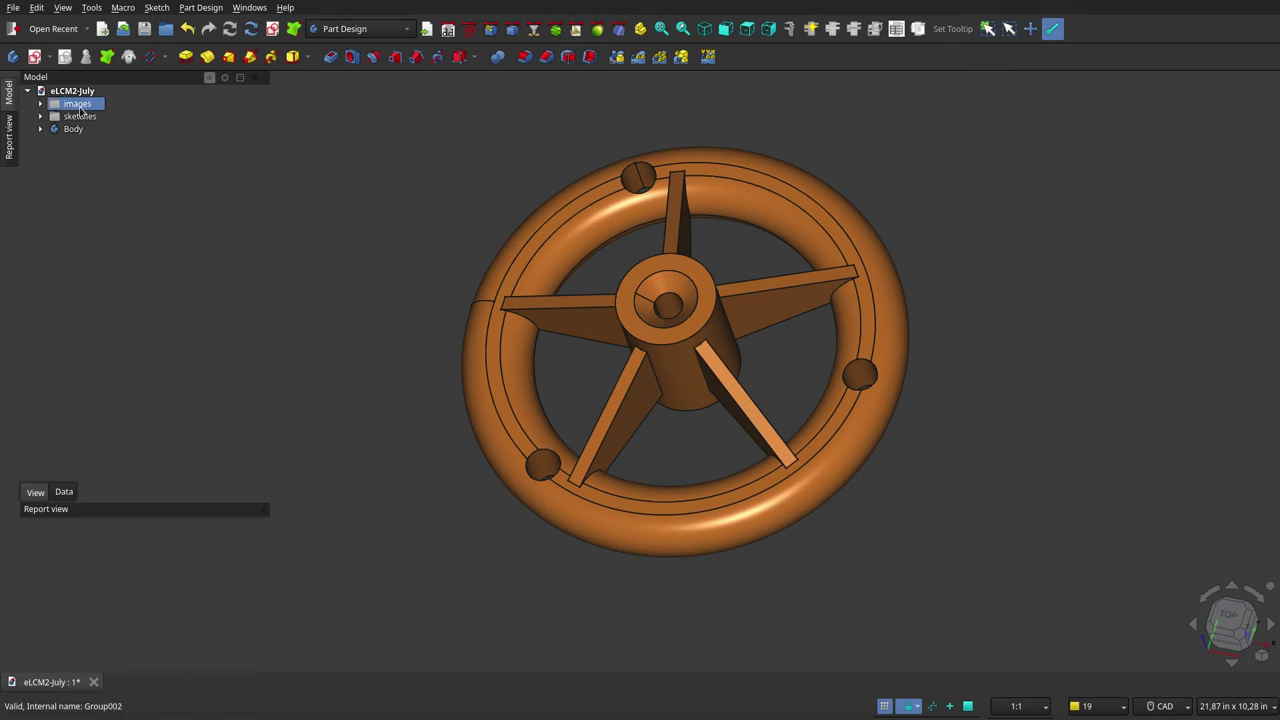
- Show the reference drawing images and view the wheel face-on against the front-view drawing
{"action": "left_click", "coordinate": [80, 106]}
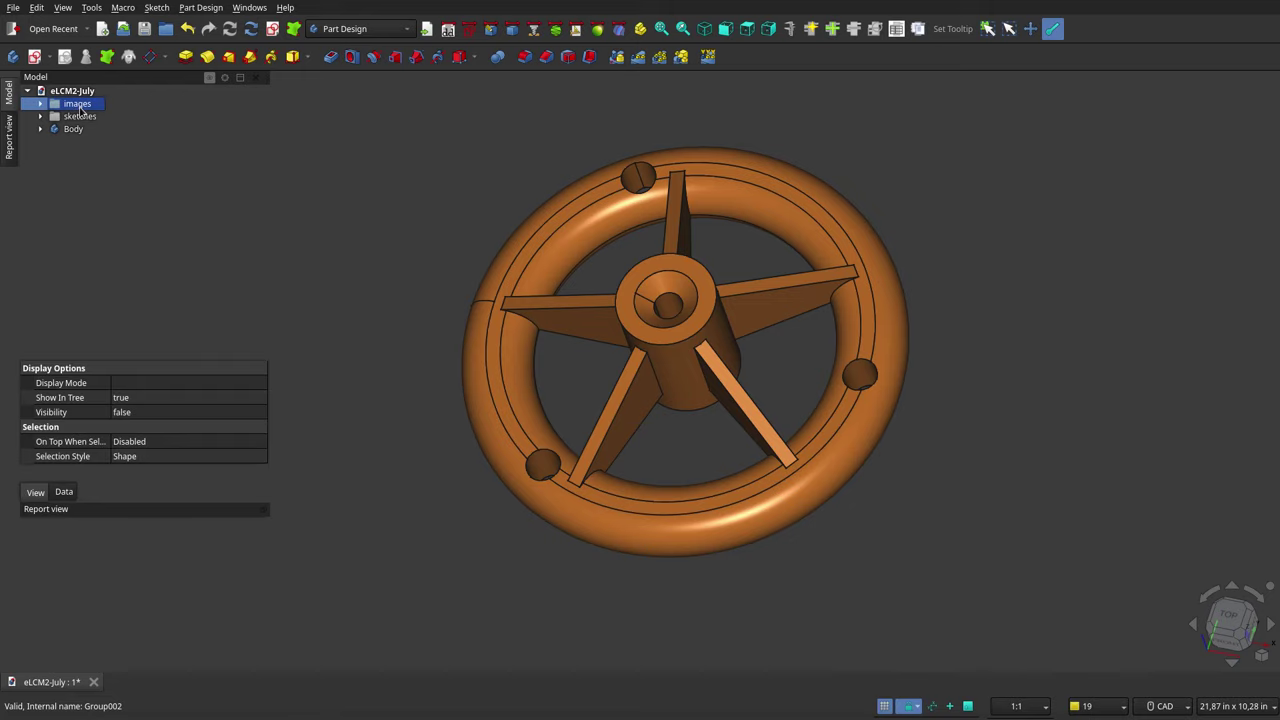
{"action": "key", "text": "space"}
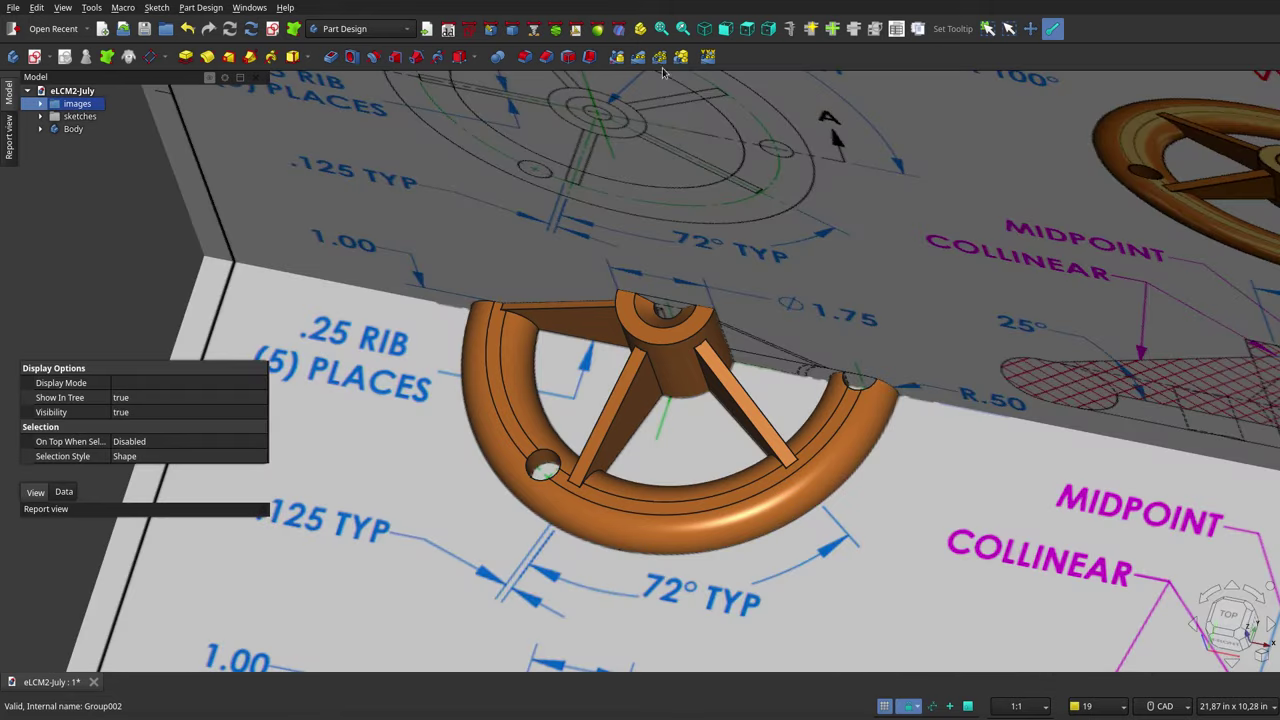
{"action": "left_click", "coordinate": [727, 30]}
{"action": "scroll", "coordinate": [671, 190], "scroll_direction": "down", "scroll_amount": 1}
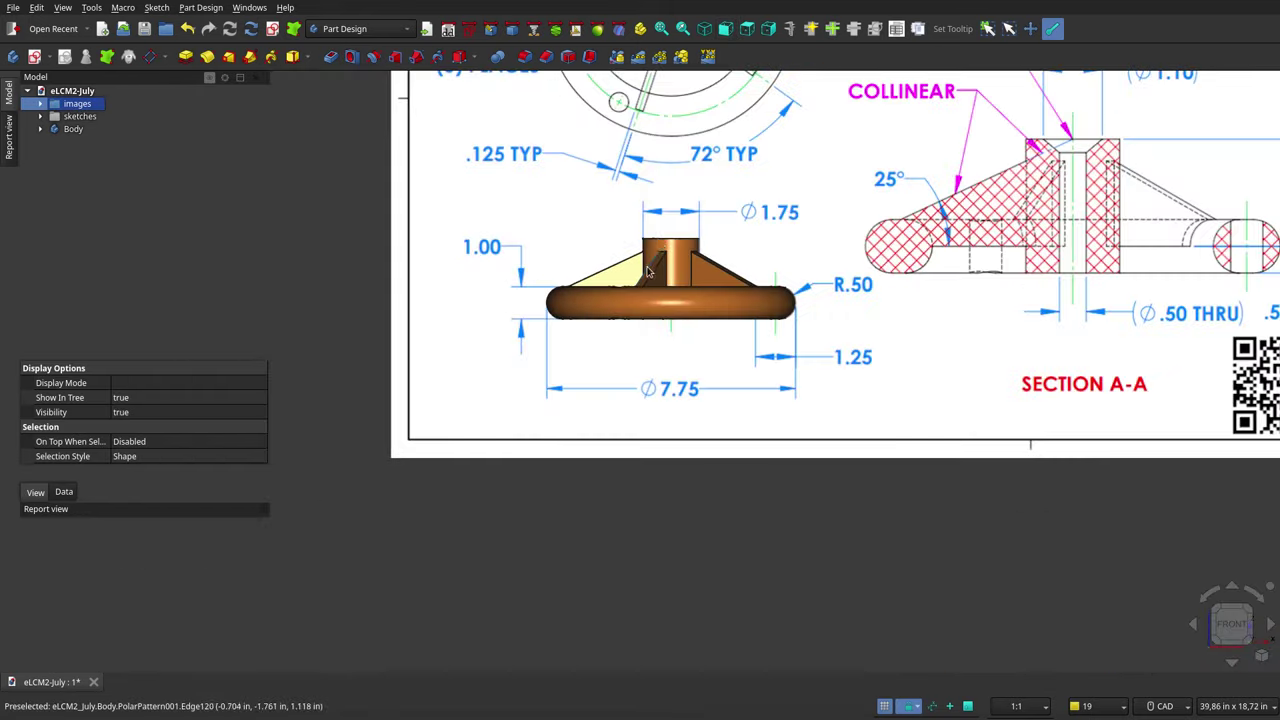
{"action": "scroll", "coordinate": [680, 205], "scroll_direction": "down", "scroll_amount": 1}
{"action": "scroll", "coordinate": [688, 218], "scroll_direction": "down", "scroll_amount": 2}
{"action": "scroll", "coordinate": [692, 225], "scroll_direction": "down", "scroll_amount": 1}
{"action": "scroll", "coordinate": [692, 225], "scroll_direction": "up", "scroll_amount": 1}
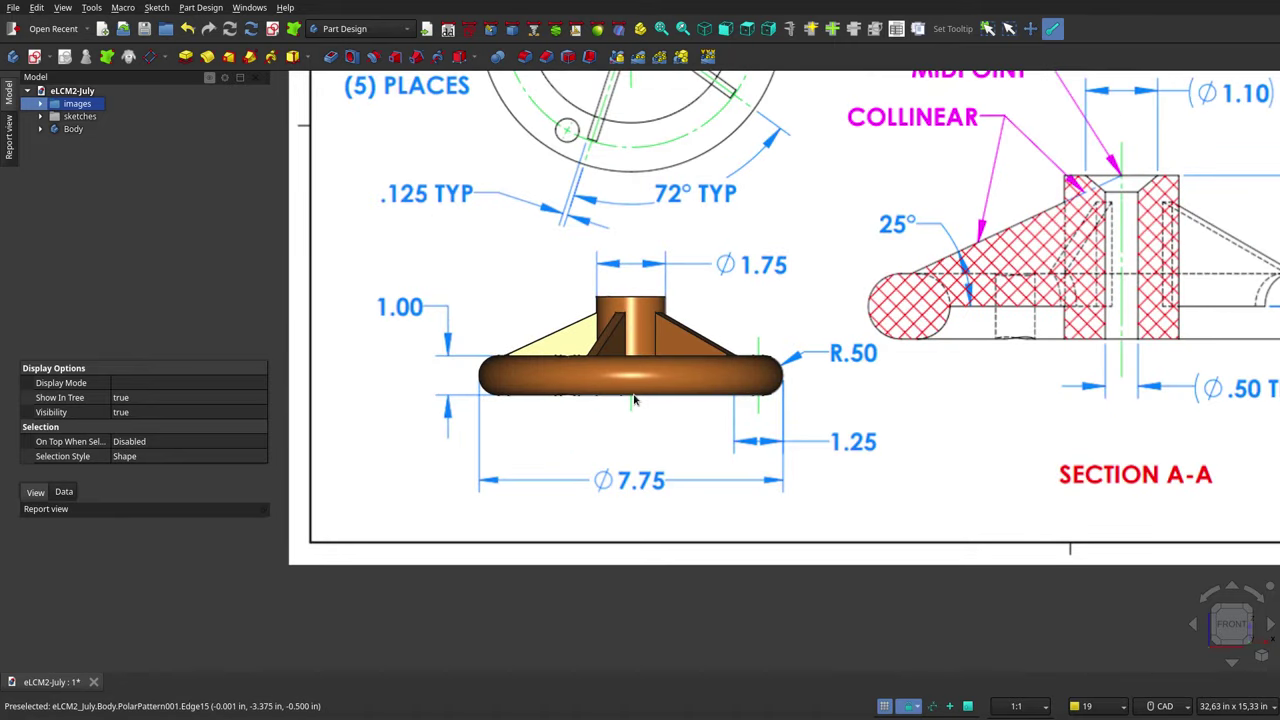
{"action": "scroll", "coordinate": [732, 116], "scroll_direction": "up", "scroll_amount": 3}
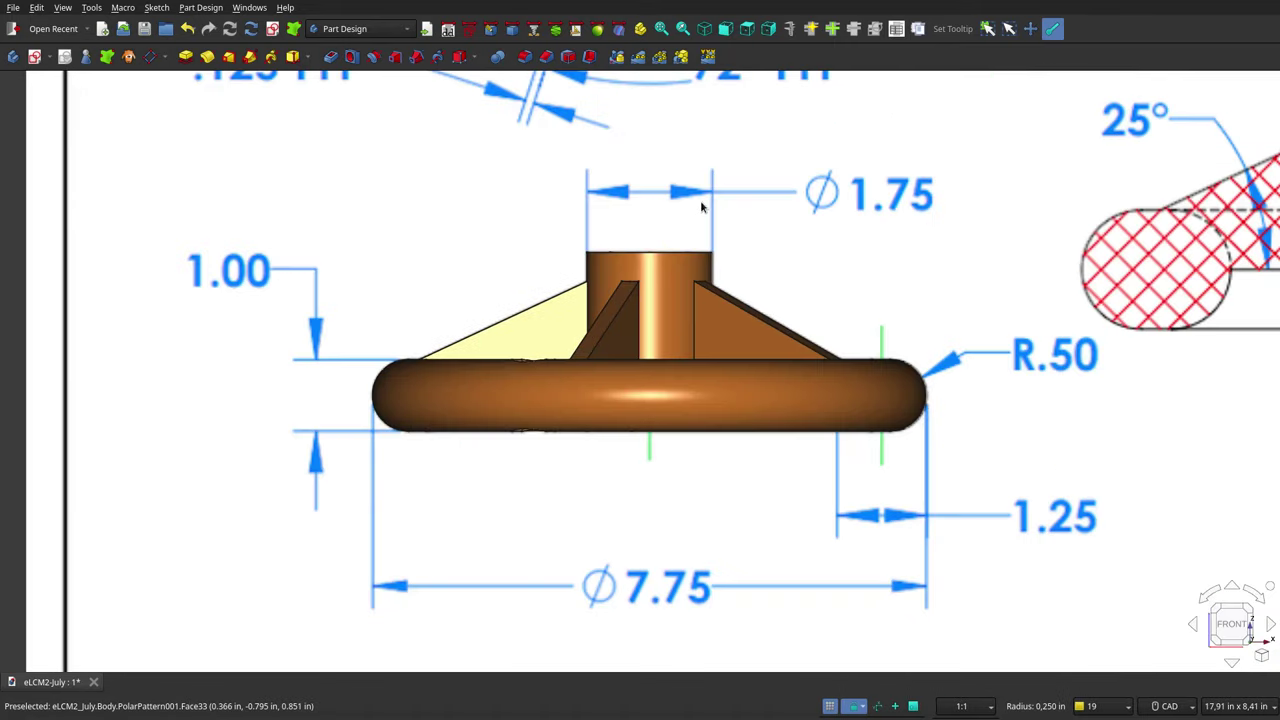
- Toggle the wheel's visibility to compare it with the drawing beneath
{"action": "key", "text": "space"}
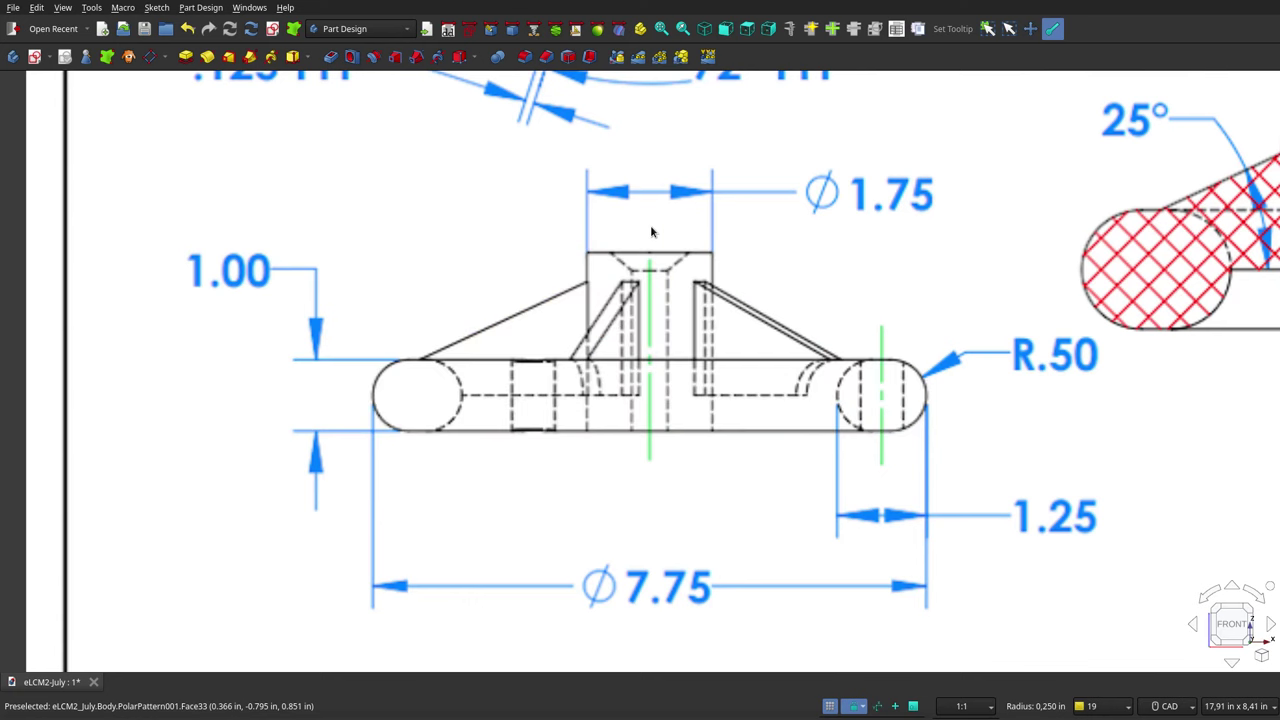
{"action": "key", "text": "space"}
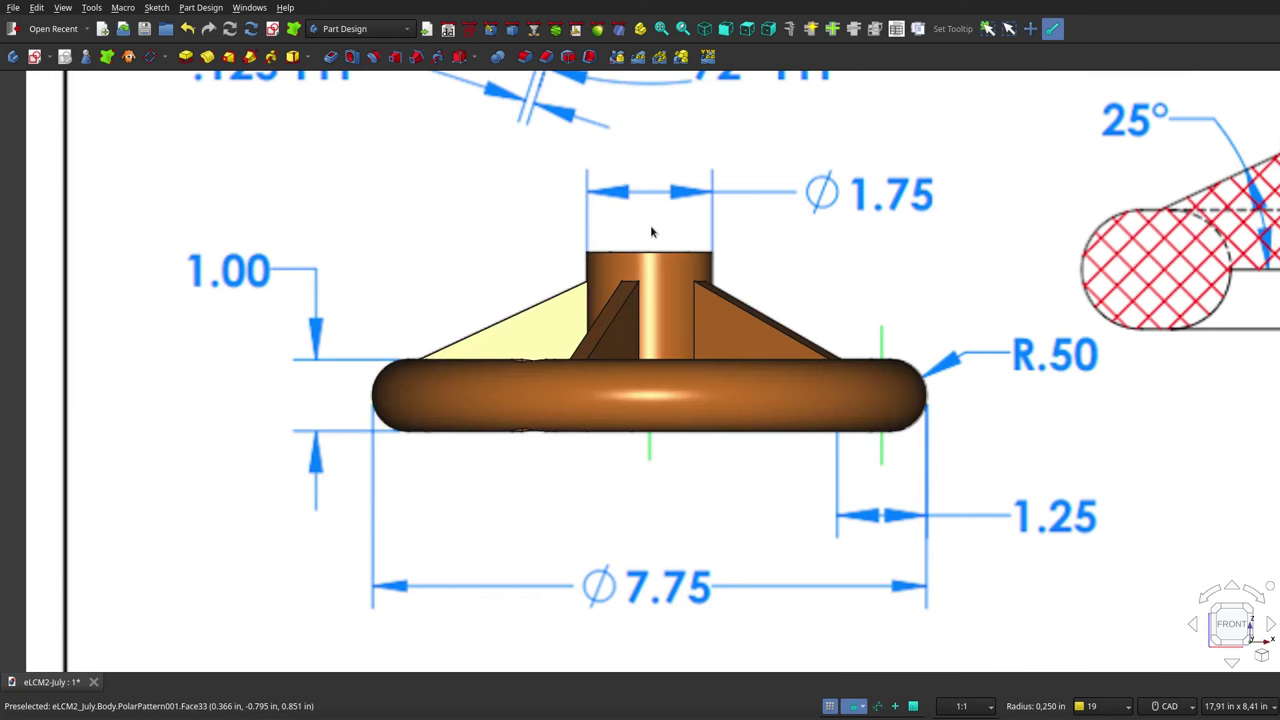
{"action": "key", "text": "space"}
{"action": "key", "text": "space"}
{"action": "key", "text": "space"}
{"action": "key", "text": "space"}
- Make the wheel transparent, try wireframe, then return to shaded display
{"action": "key", "text": "v"}
{"action": "key", "text": "t"}
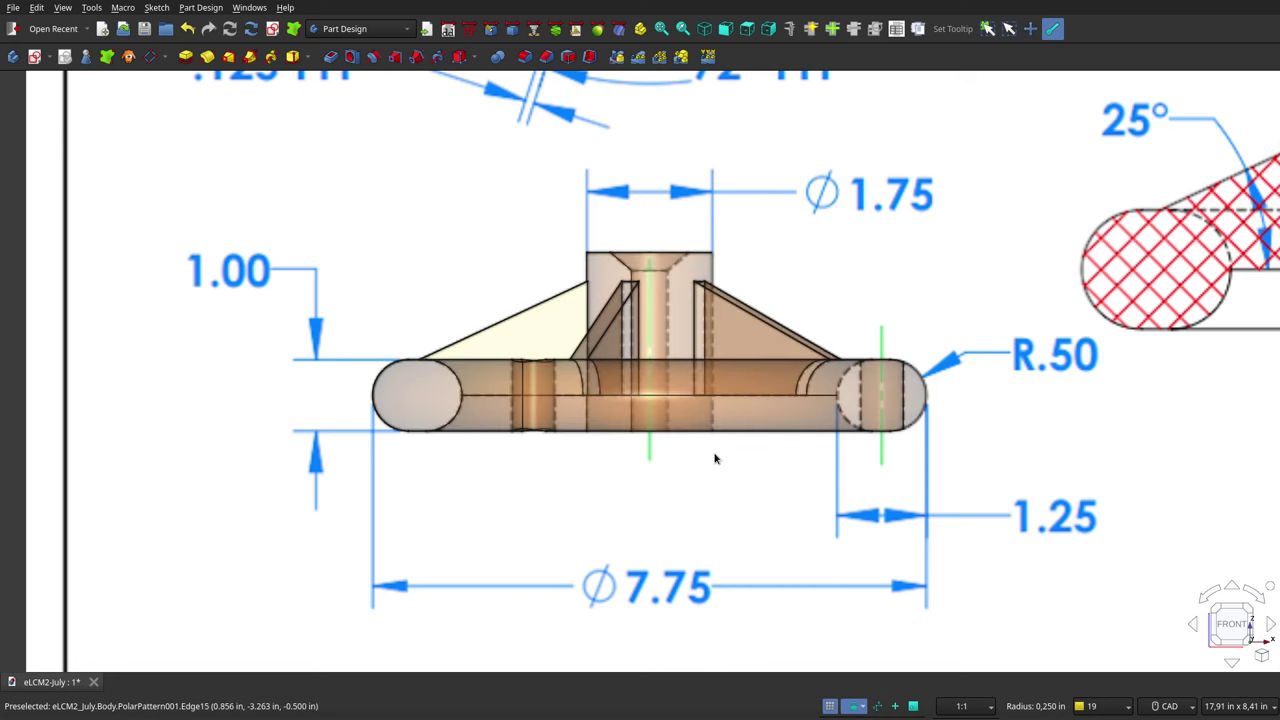
{"action": "key", "text": "v"}
{"action": "key", "text": "3"}
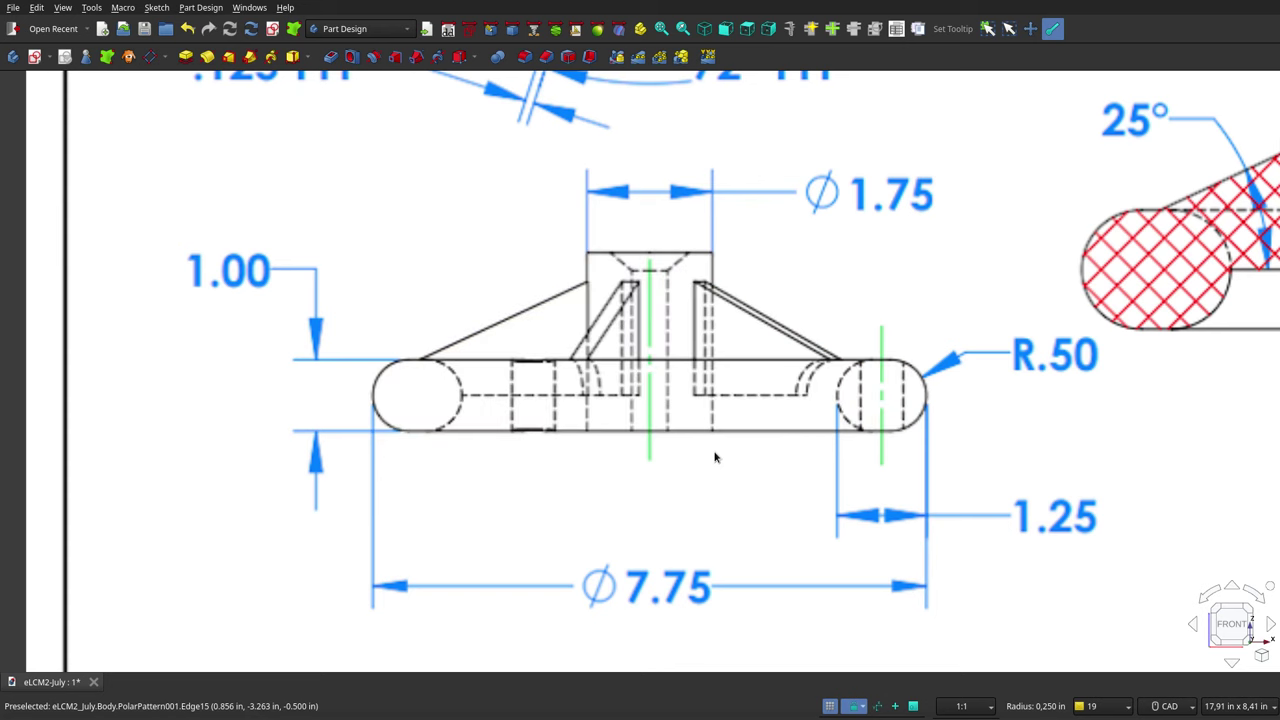
{"action": "key", "text": "v"}
{"action": "key", "text": "1"}
- Check the hidden-line style over the drawing, ending on the shaded semi-transparent wheel
{"action": "scroll", "coordinate": [557, 337], "scroll_direction": "up", "scroll_amount": 1}
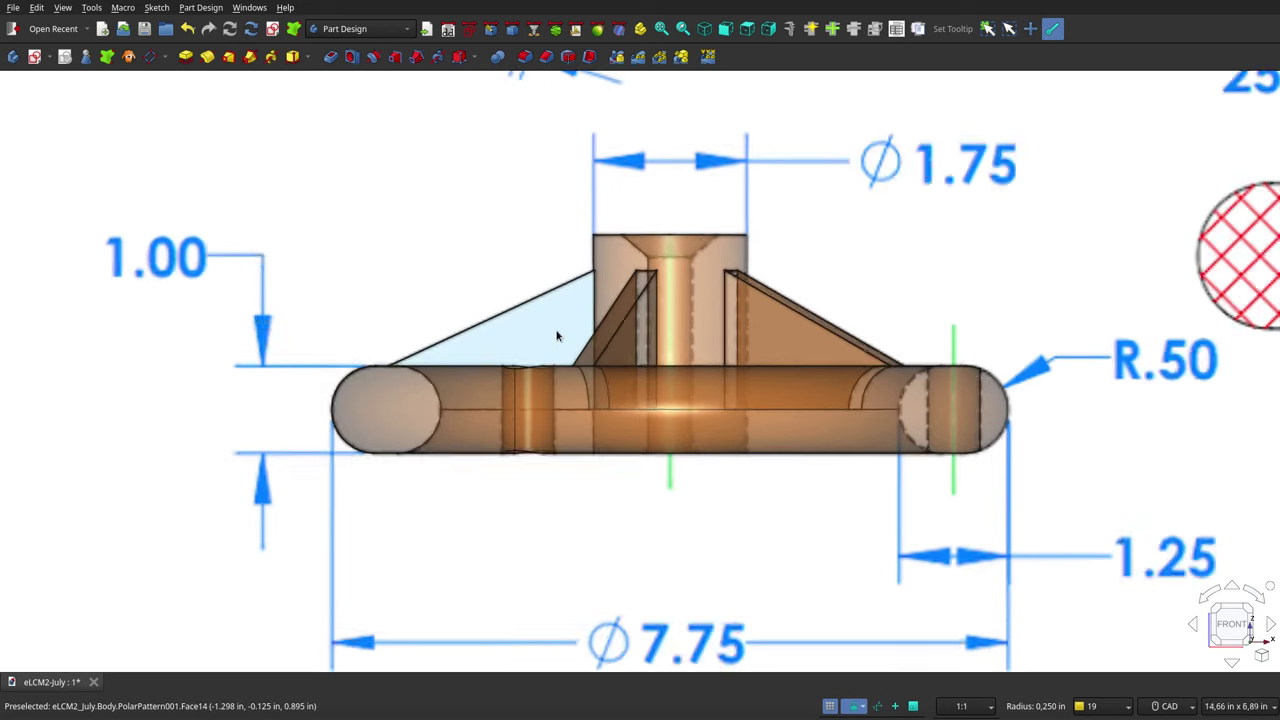
{"action": "scroll", "coordinate": [557, 337], "scroll_direction": "up", "scroll_amount": 1}
{"action": "scroll", "coordinate": [557, 337], "scroll_direction": "up", "scroll_amount": 1}
{"action": "scroll", "coordinate": [557, 337], "scroll_direction": "down", "scroll_amount": 1}
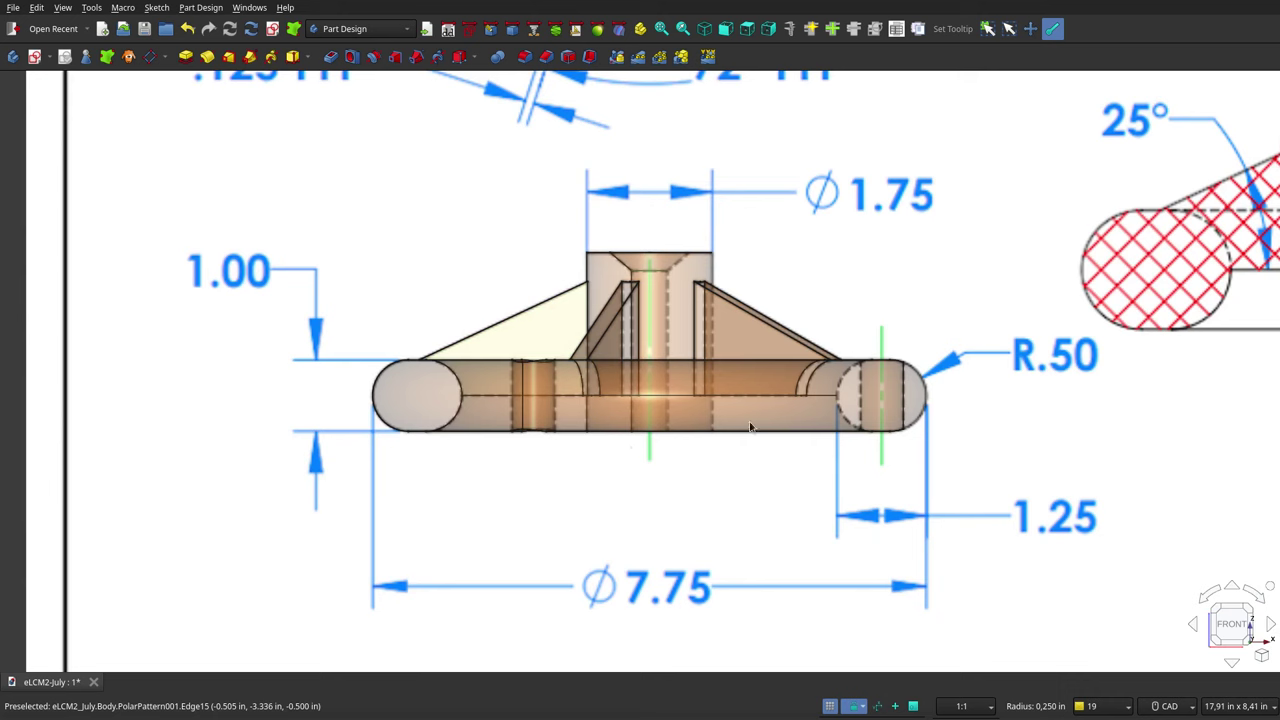
{"action": "key", "text": "v"}
{"action": "key", "text": "4"}
{"action": "key", "text": "v"}
{"action": "key", "text": "1"}
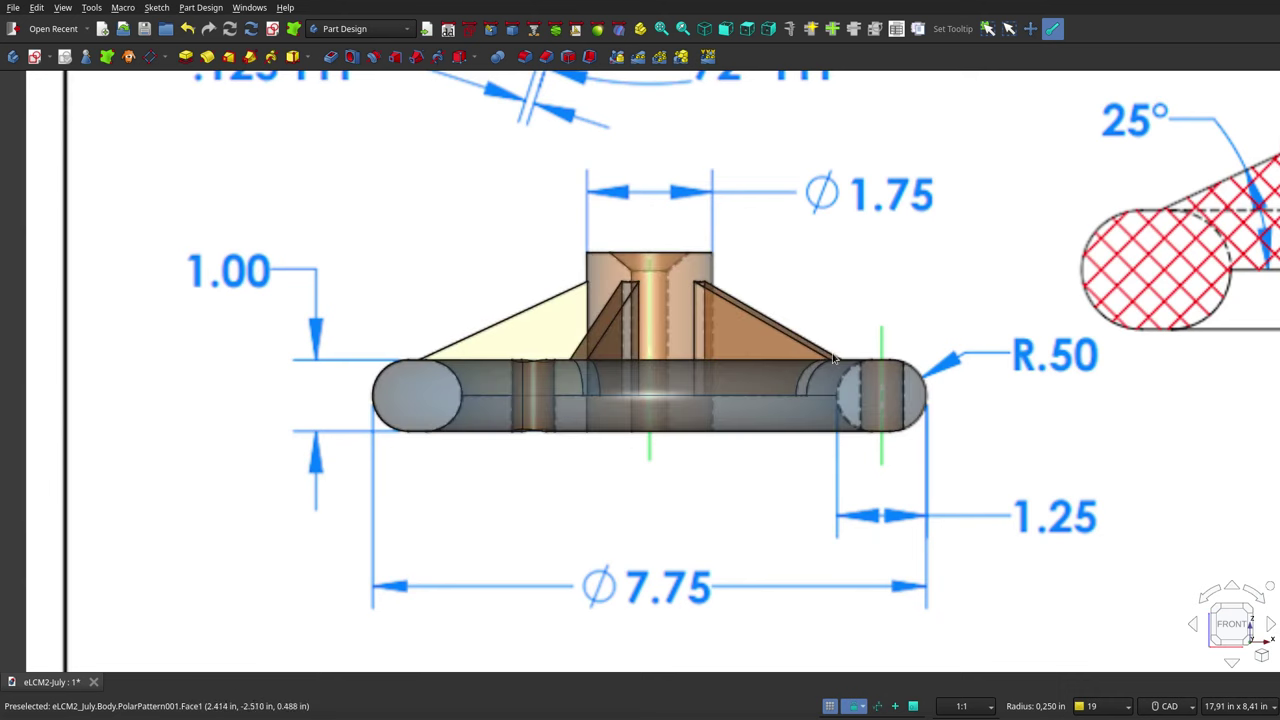
{"action": "key", "text": "v"}
{"action": "key", "text": "4"}
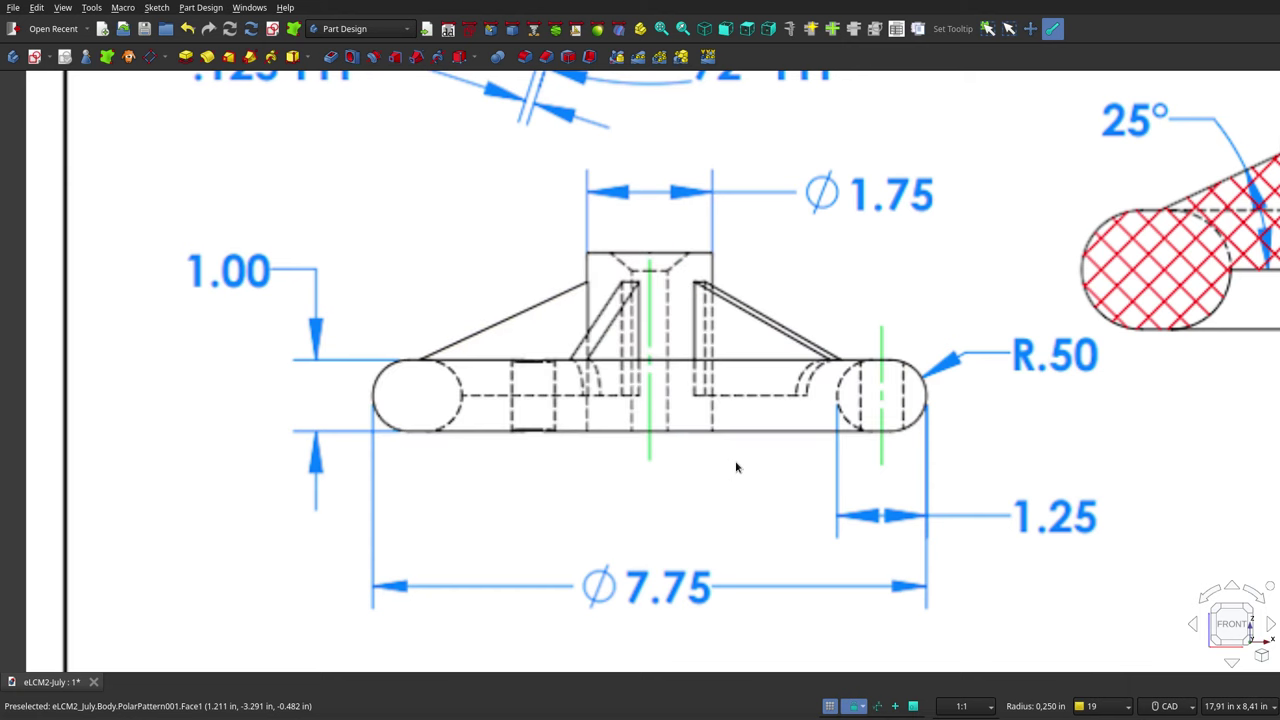
{"action": "key", "text": "v"}
{"action": "key", "text": "1"}
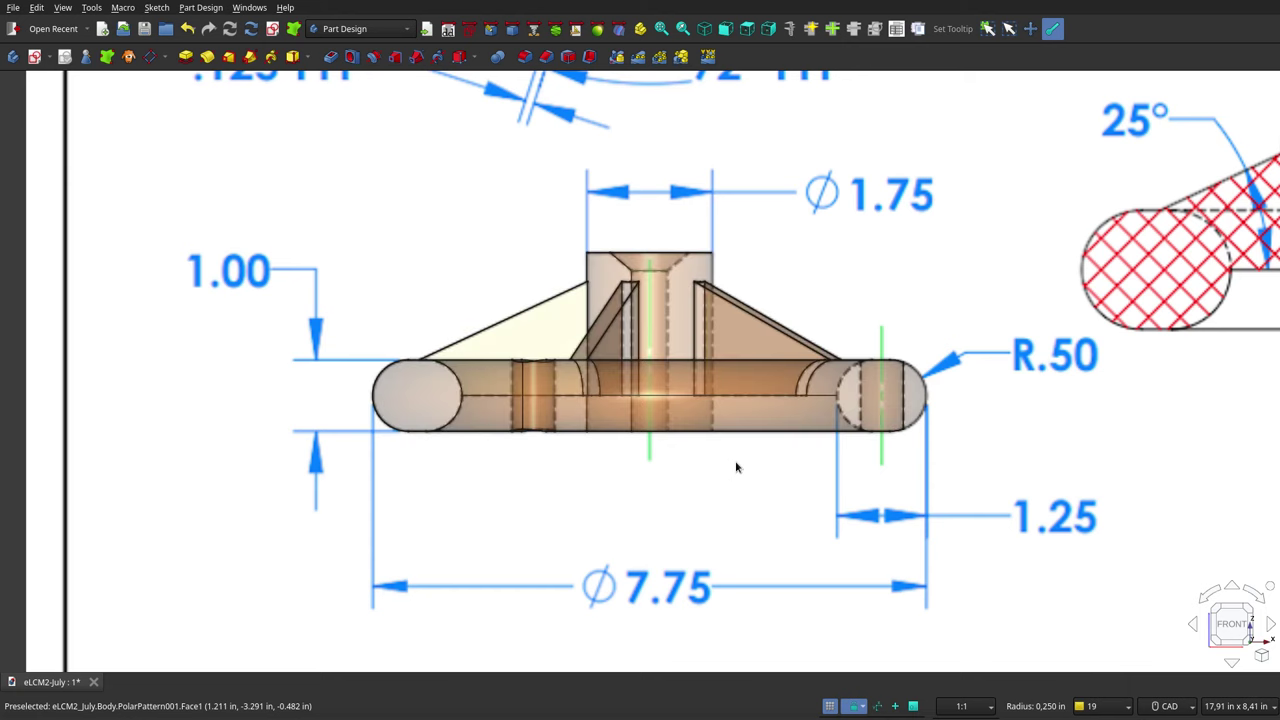
- Compare the wheel with the drawing from rear, top and bottom views
{"action": "left_click", "coordinate": [1270, 590]}
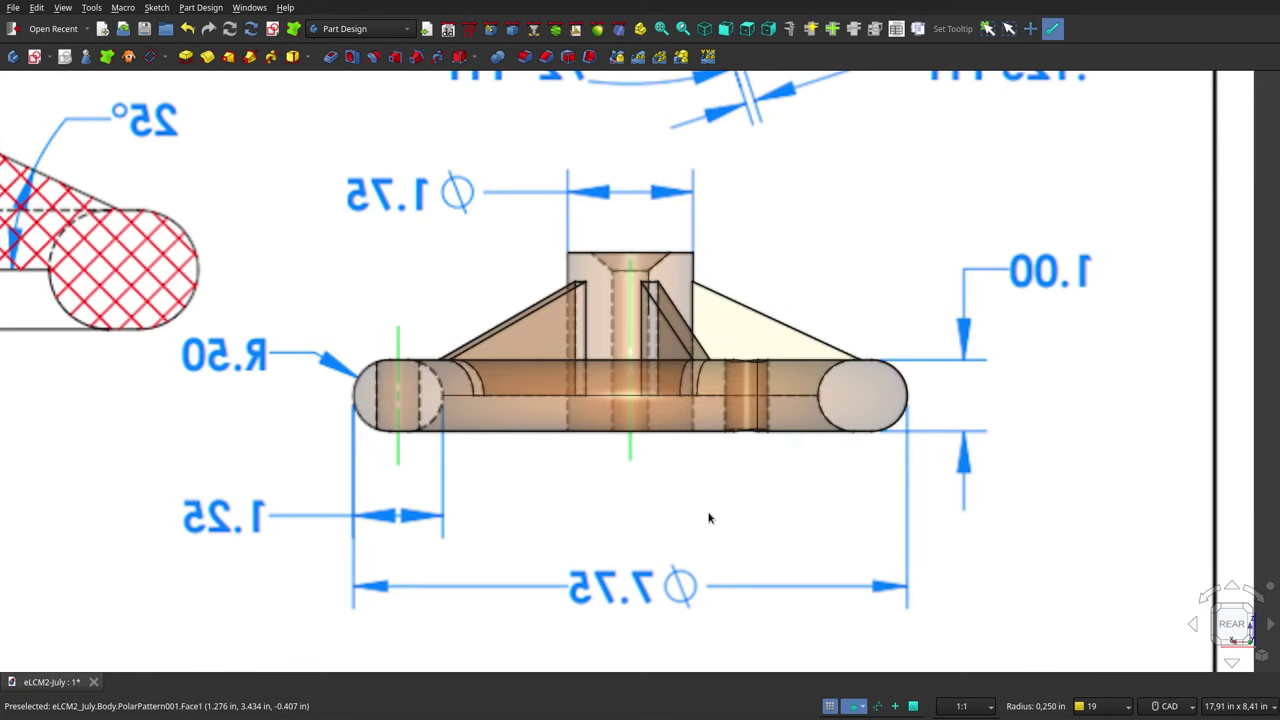
{"action": "left_click", "coordinate": [746, 33]}
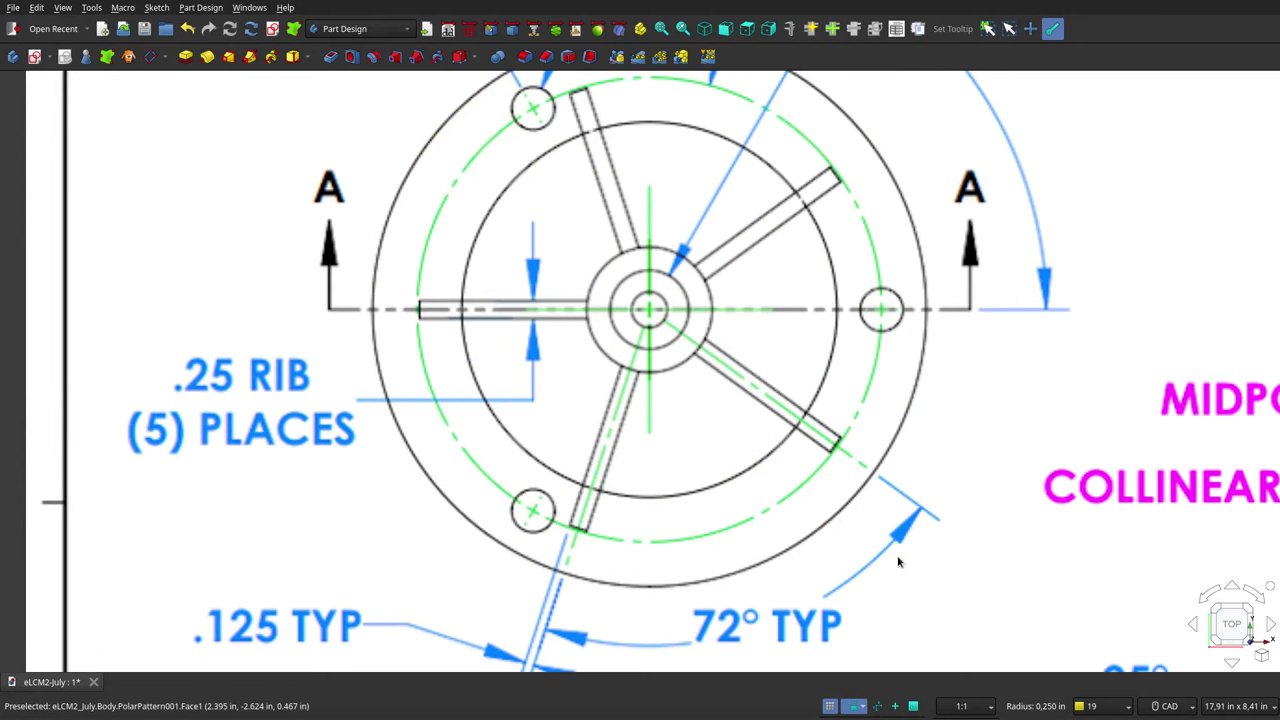
{"action": "scroll", "coordinate": [838, 486], "scroll_direction": "down", "scroll_amount": 1}
{"action": "scroll", "coordinate": [678, 336], "scroll_direction": "up", "scroll_amount": 1}
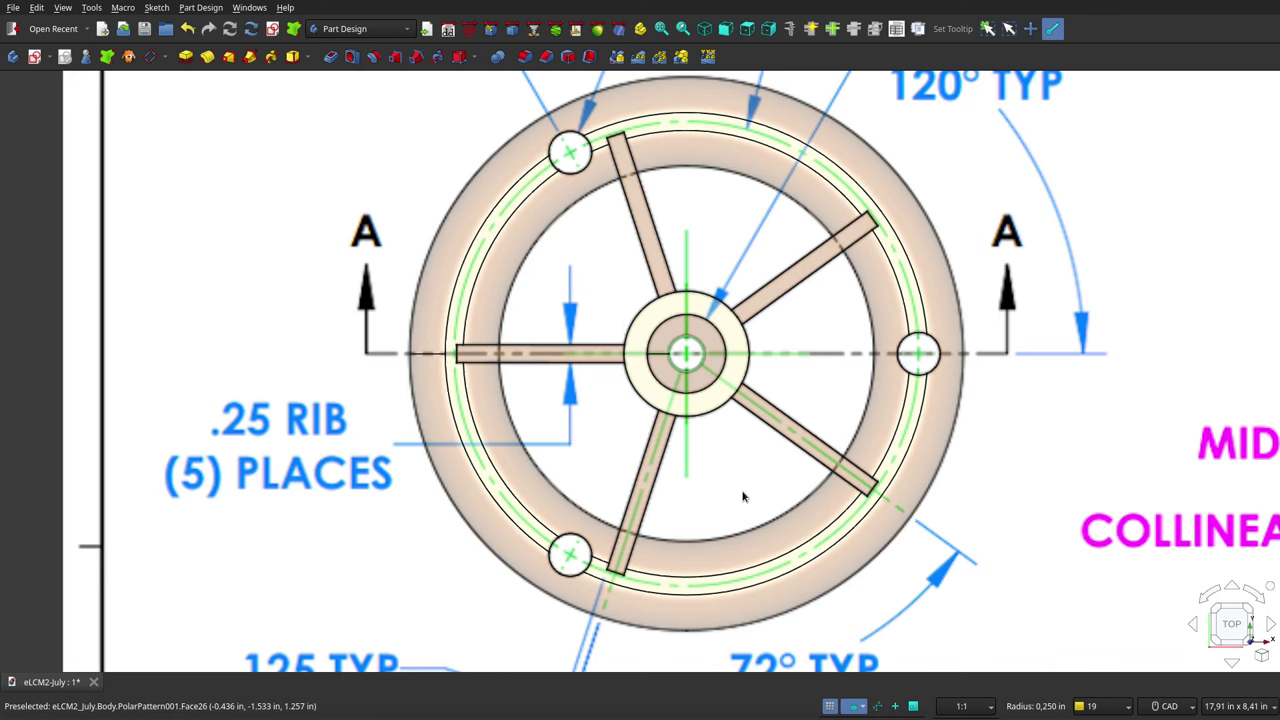
{"action": "left_click", "coordinate": [1272, 588]}
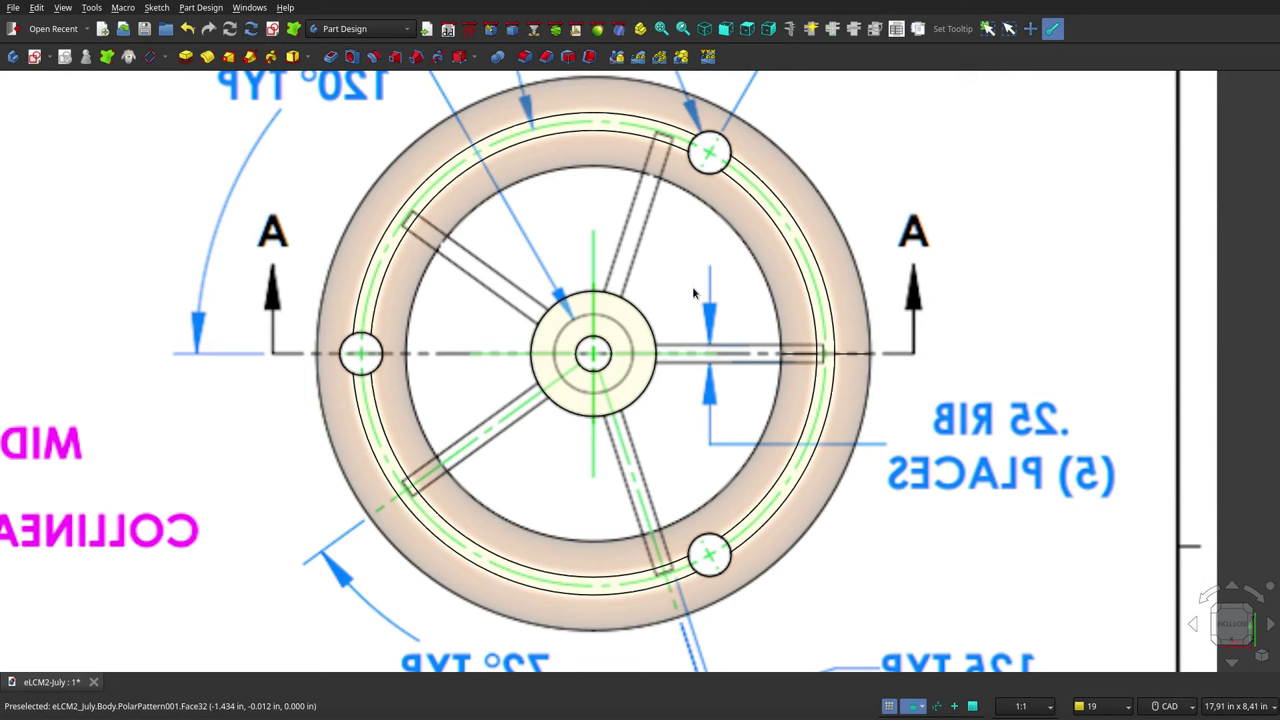
{"action": "key", "text": "2"}
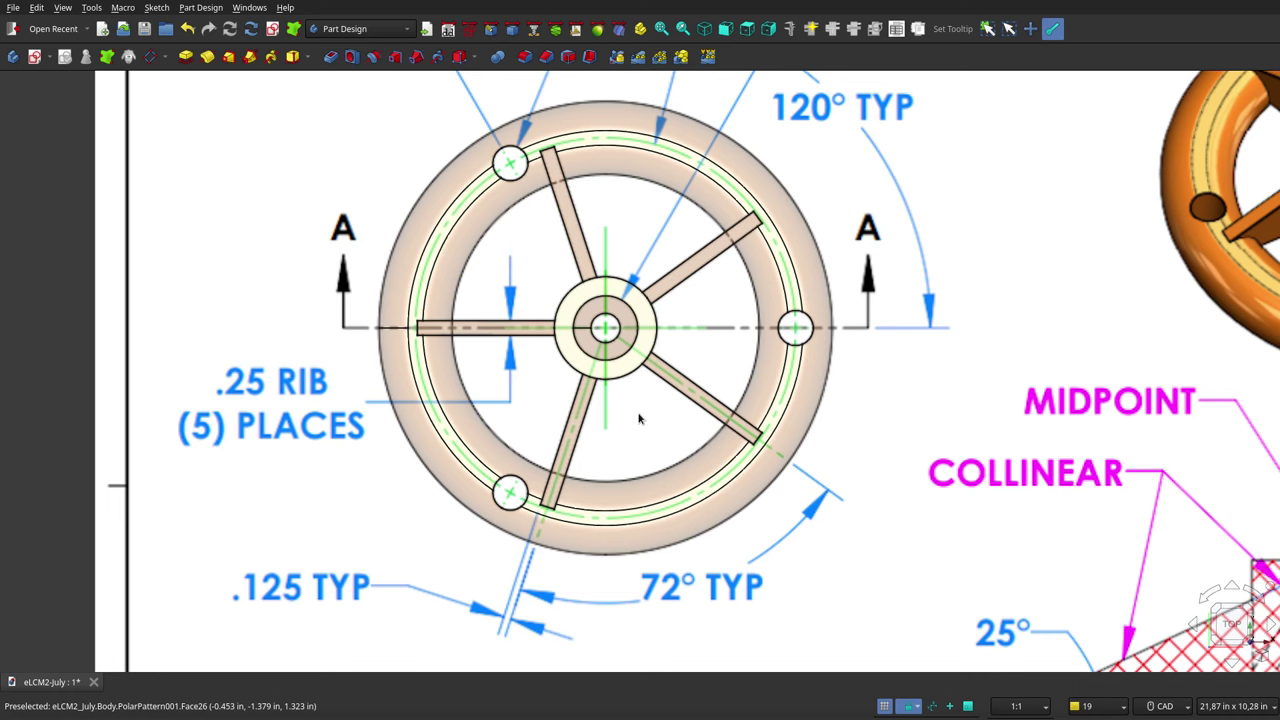
{"action": "key", "text": "5"}
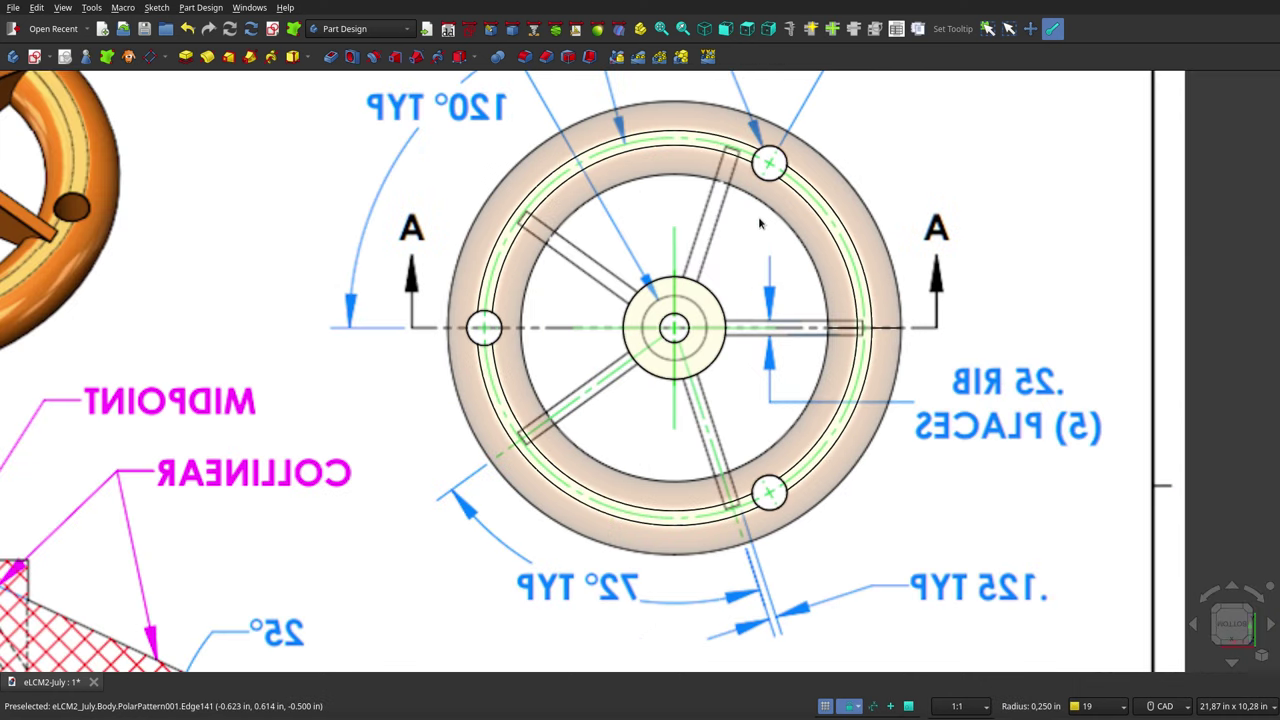
- Toggle between shaded and wireframe, leaving the wheel as wireframe edges only
{"action": "key", "text": "v"}
{"action": "key", "text": "3"}
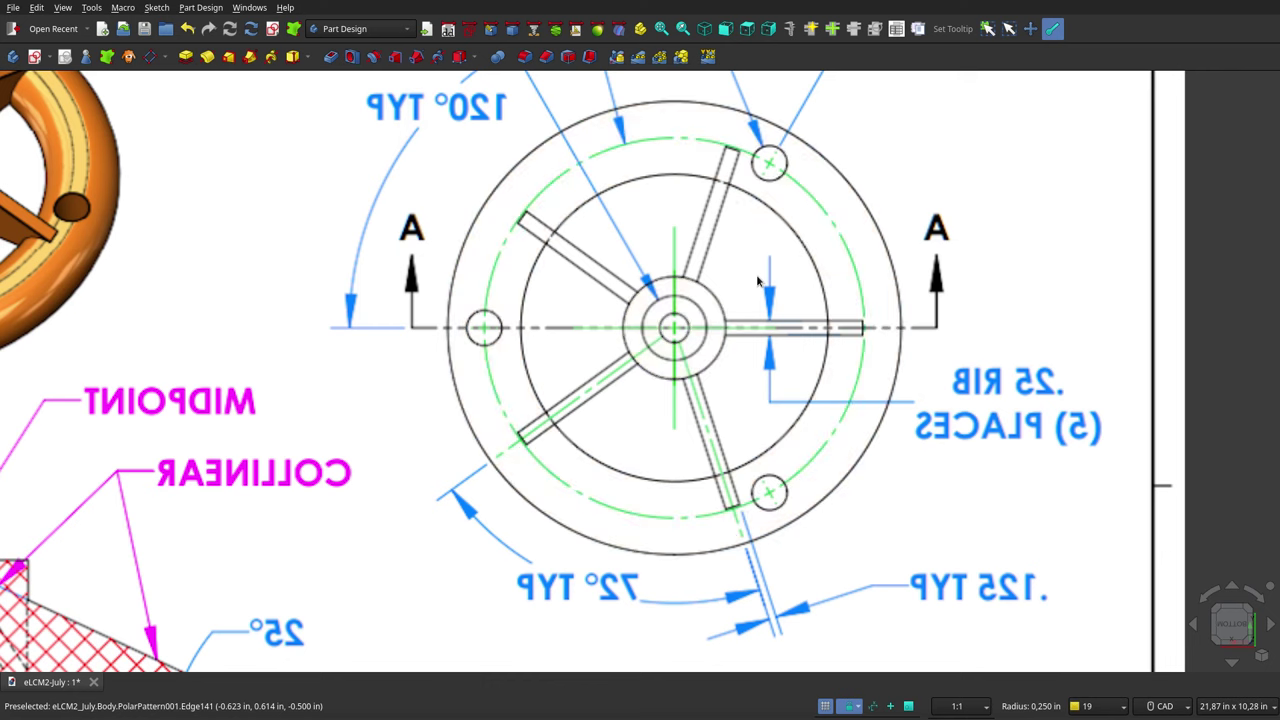
{"action": "key", "text": "v"}
{"action": "key", "text": "1"}
{"action": "key", "text": "v"}
{"action": "key", "text": "3"}
- Zoom out to the whole drawing sheet and show the wheel on it in isometric view
{"action": "scroll", "coordinate": [722, 310], "scroll_direction": "down", "scroll_amount": 5}
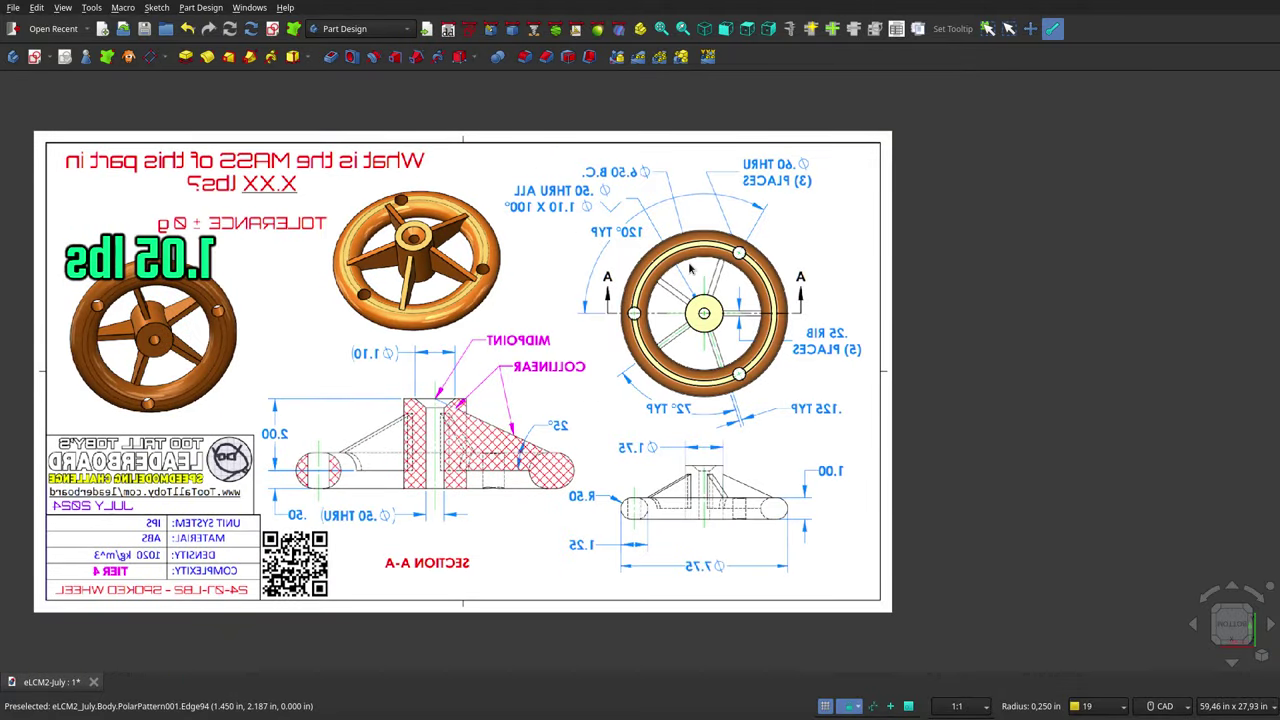
{"action": "scroll", "coordinate": [690, 268], "scroll_direction": "up", "scroll_amount": 3}
{"action": "scroll", "coordinate": [697, 261], "scroll_direction": "up", "scroll_amount": 2}
{"action": "scroll", "coordinate": [697, 261], "scroll_direction": "up", "scroll_amount": 3}
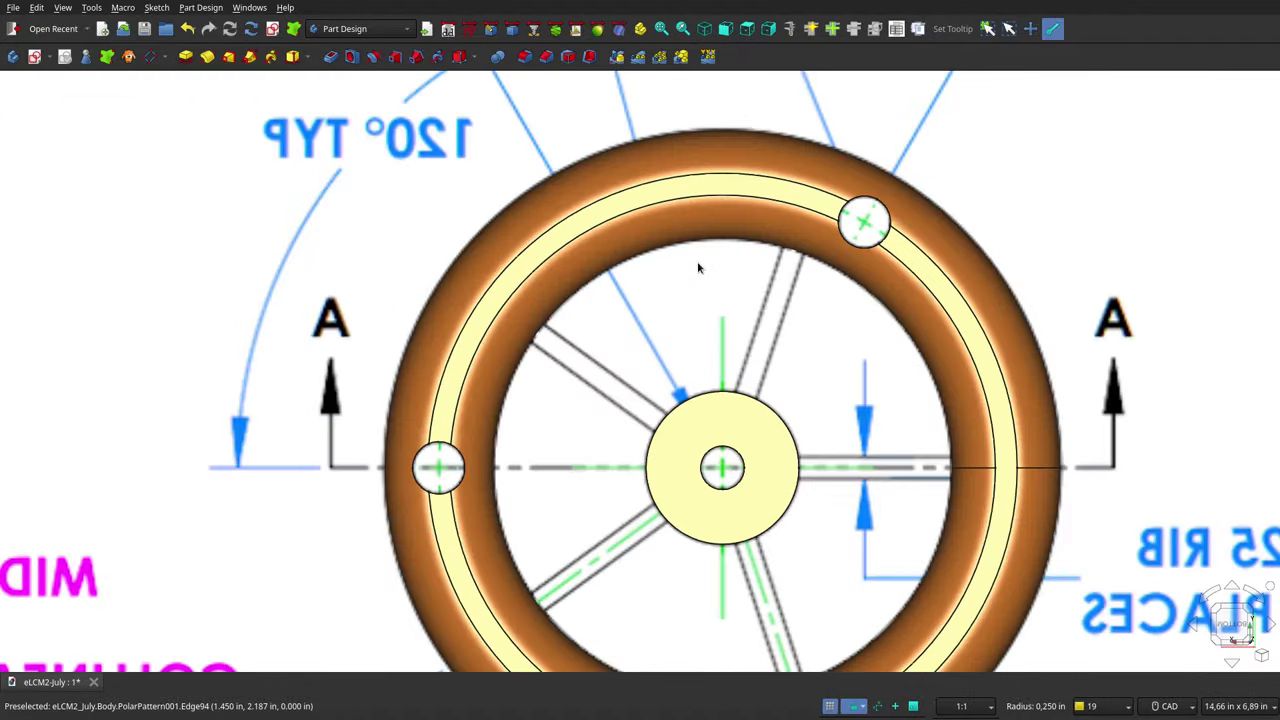
{"action": "scroll", "coordinate": [700, 265], "scroll_direction": "down", "scroll_amount": 2}
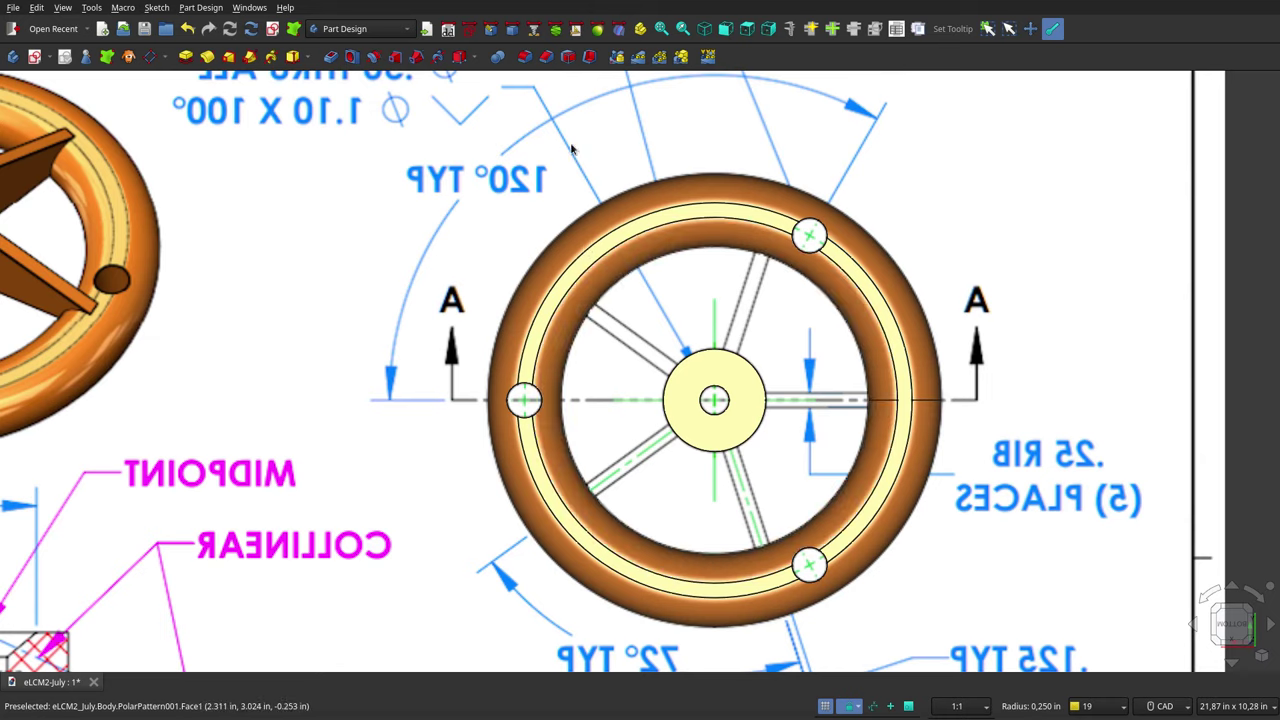
{"action": "left_click", "coordinate": [704, 30]}
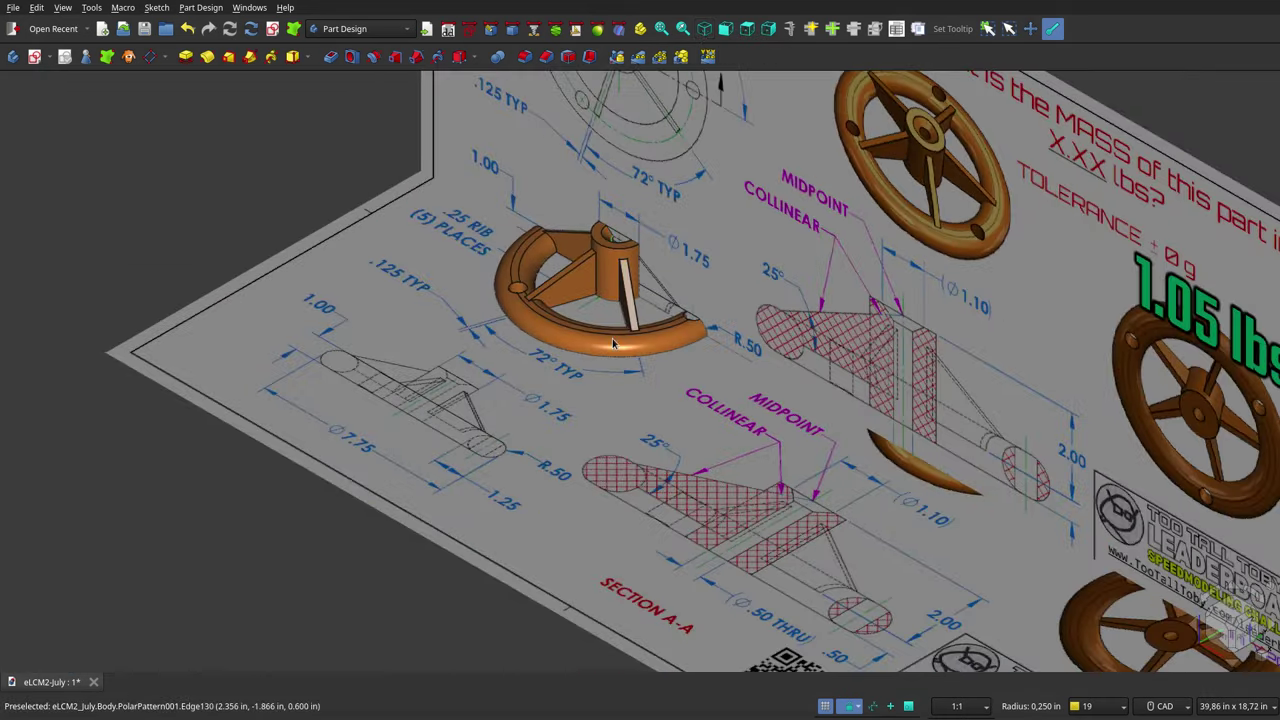
{"action": "scroll", "coordinate": [580, 420], "scroll_direction": "down", "scroll_amount": 1}
{"action": "scroll", "coordinate": [551, 328], "scroll_direction": "up", "scroll_amount": 3}
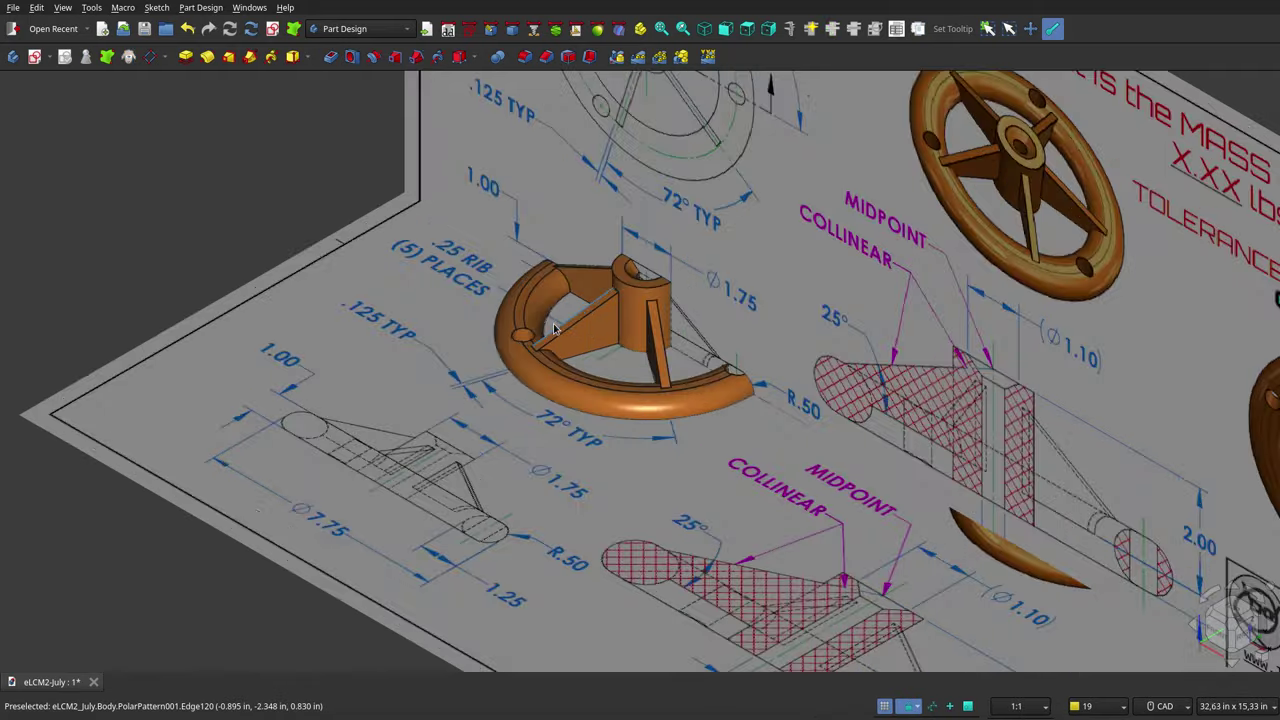
{"action": "scroll", "coordinate": [551, 328], "scroll_direction": "up", "scroll_amount": 5}
{"action": "scroll", "coordinate": [551, 328], "scroll_direction": "down", "scroll_amount": 5}
{"action": "scroll", "coordinate": [551, 328], "scroll_direction": "down", "scroll_amount": 2}
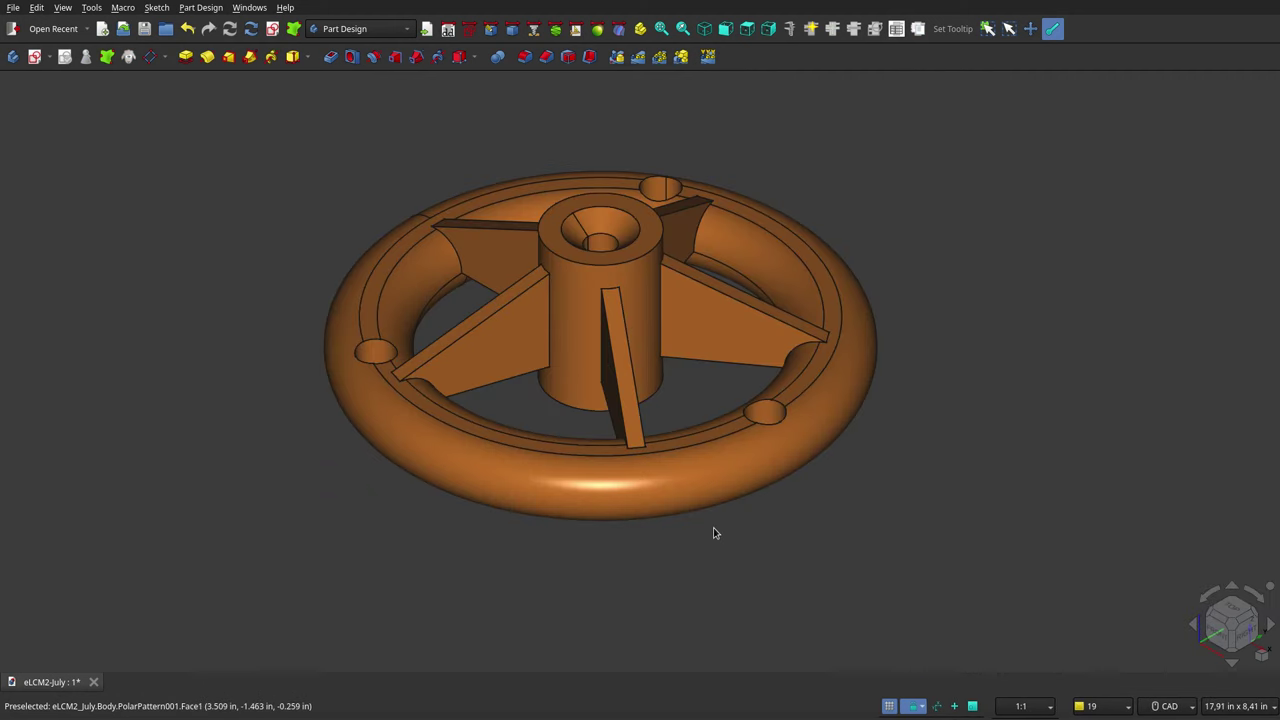
- Orbit the wheel from several angles, toggle its transparency, and fit it all in view
{"action": "mouse_move", "coordinate": [713, 527]}
{"action": "middle_mouse_down"}
{"action": "mouse_move", "coordinate": [669, 400]}
{"action": "mouse_move", "coordinate": [686, 420]}
{"action": "mouse_move", "coordinate": [648, 526]}
{"action": "mouse_move", "coordinate": [686, 566]}
{"action": "mouse_move", "coordinate": [837, 577]}
{"action": "mouse_move", "coordinate": [883, 523]}
{"action": "mouse_move", "coordinate": [899, 423]}
{"action": "mouse_move", "coordinate": [837, 423]}
{"action": "mouse_move", "coordinate": [700, 520]}
{"action": "mouse_move", "coordinate": [537, 457]}
{"action": "mouse_move", "coordinate": [494, 478]}
{"action": "mouse_move", "coordinate": [574, 520]}
{"action": "mouse_move", "coordinate": [630, 380]}
{"action": "middle_mouse_up"}
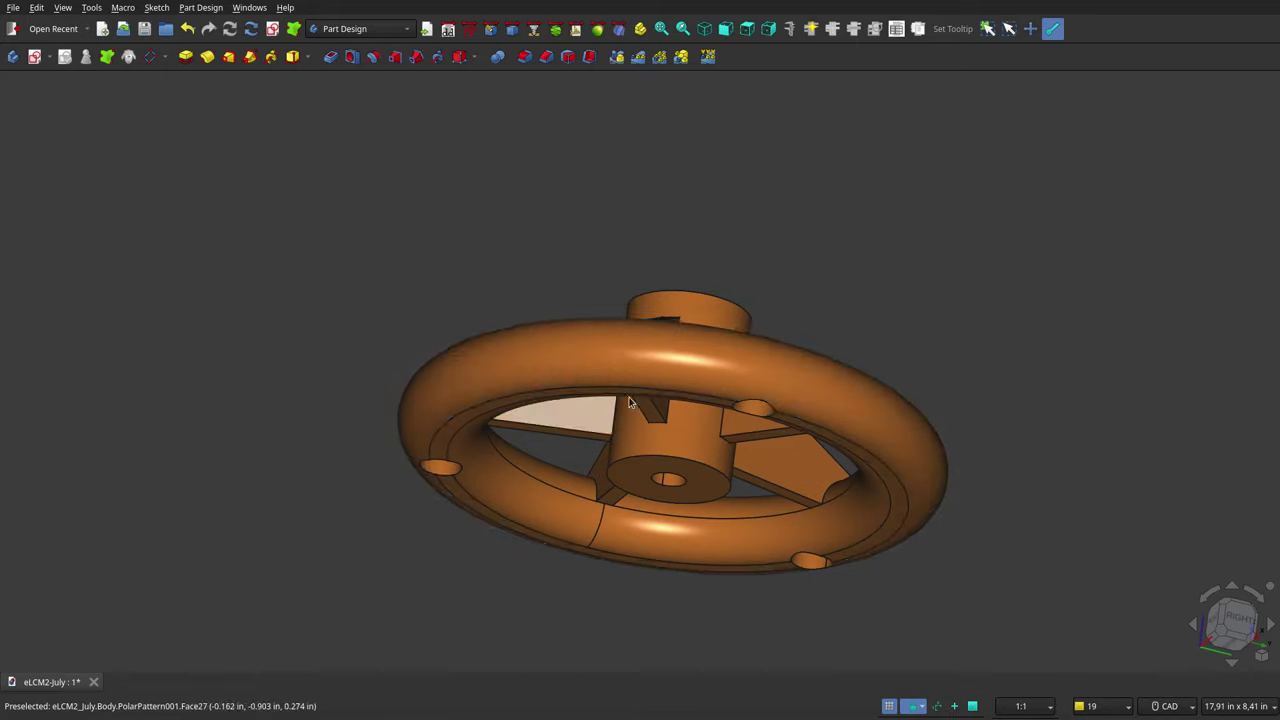
{"action": "mouse_move", "coordinate": [680, 220]}
{"action": "middle_mouse_down"}
{"action": "mouse_move", "coordinate": [657, 305]}
{"action": "mouse_move", "coordinate": [677, 251]}
{"action": "mouse_move", "coordinate": [697, 246]}
{"action": "mouse_move", "coordinate": [689, 403]}
{"action": "mouse_move", "coordinate": [703, 551]}
{"action": "mouse_move", "coordinate": [468, 549]}
{"action": "mouse_move", "coordinate": [417, 500]}
{"action": "mouse_move", "coordinate": [662, 569]}
{"action": "mouse_move", "coordinate": [780, 566]}
{"action": "mouse_move", "coordinate": [871, 486]}
{"action": "mouse_move", "coordinate": [854, 409]}
{"action": "mouse_move", "coordinate": [817, 325]}
{"action": "mouse_move", "coordinate": [780, 323]}
{"action": "mouse_move", "coordinate": [720, 491]}
{"action": "mouse_move", "coordinate": [755, 545]}
{"action": "mouse_move", "coordinate": [669, 517]}
{"action": "mouse_move", "coordinate": [726, 503]}
{"action": "mouse_move", "coordinate": [714, 372]}
{"action": "middle_mouse_up"}
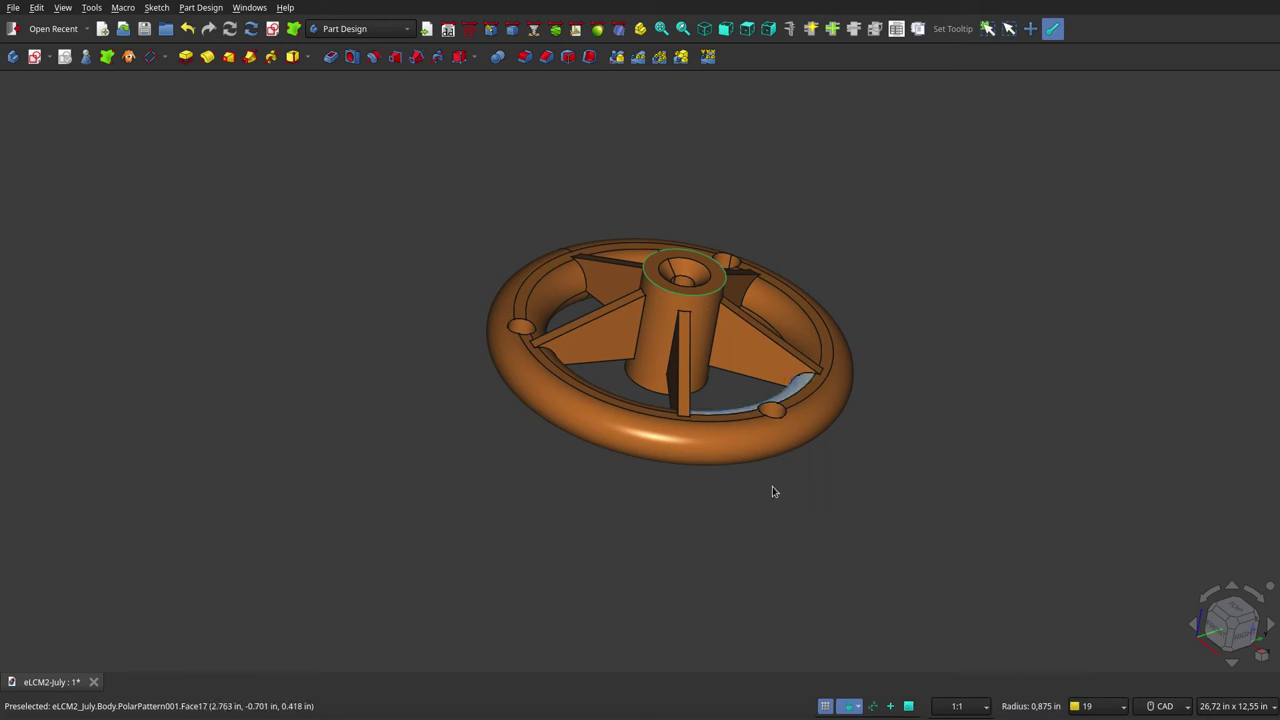
{"action": "key", "text": "v"}
{"action": "key", "text": "t"}
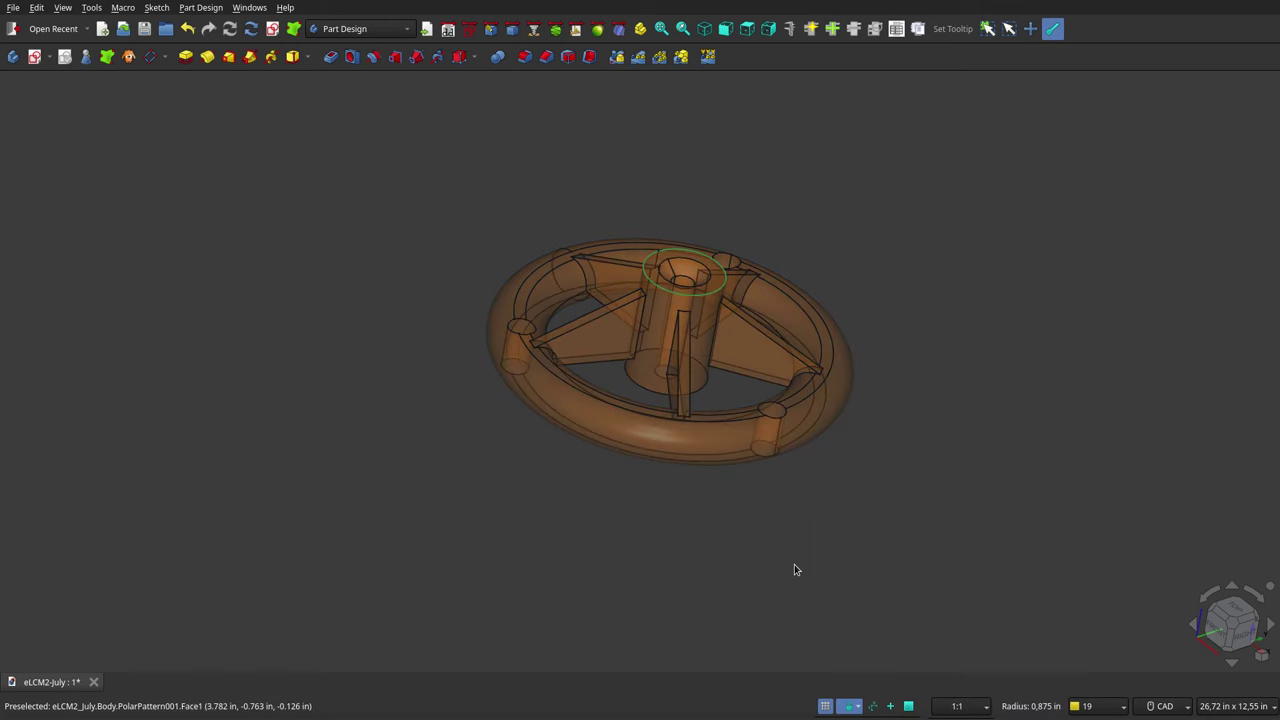
{"action": "mouse_move", "coordinate": [715, 507]}
{"action": "middle_mouse_down"}
{"action": "mouse_move", "coordinate": [686, 589]}
{"action": "mouse_move", "coordinate": [754, 503]}
{"action": "mouse_move", "coordinate": [426, 449]}
{"action": "mouse_move", "coordinate": [609, 491]}
{"action": "mouse_move", "coordinate": [825, 507]}
{"action": "mouse_move", "coordinate": [831, 586]}
{"action": "mouse_move", "coordinate": [774, 551]}
{"action": "mouse_move", "coordinate": [700, 560]}
{"action": "mouse_move", "coordinate": [697, 535]}
{"action": "middle_mouse_up"}
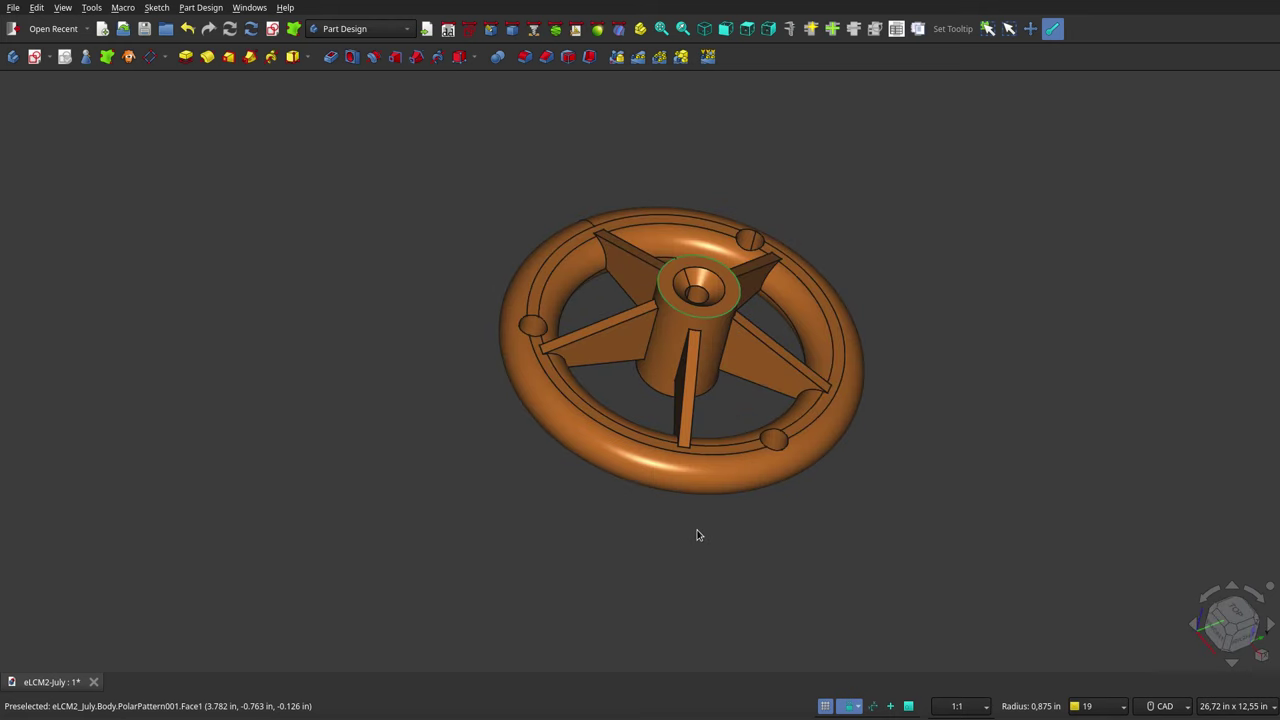
{"action": "scroll", "coordinate": [983, 270], "scroll_direction": "up", "scroll_amount": 2}
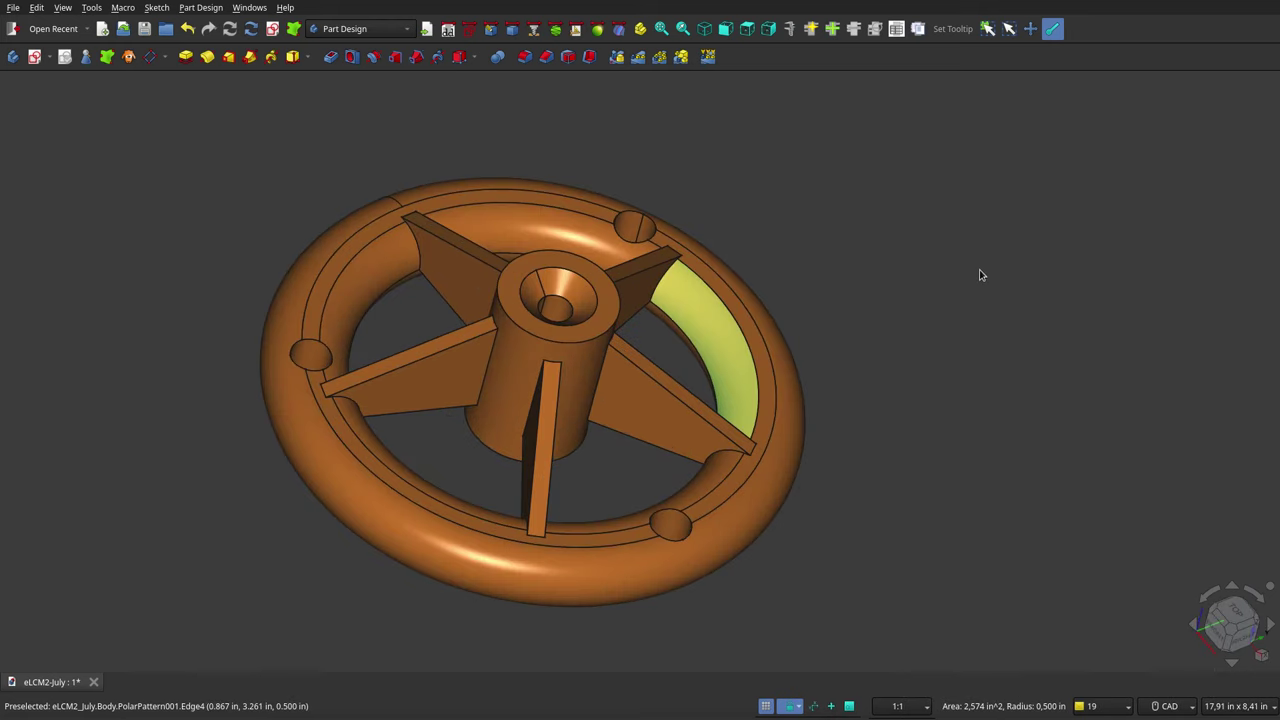
{"action": "mouse_move", "coordinate": [980, 275]}
{"action": "middle_mouse_down"}
{"action": "mouse_move", "coordinate": [937, 309]}
{"action": "mouse_move", "coordinate": [929, 354]}
{"action": "mouse_move", "coordinate": [732, 181]}
{"action": "mouse_move", "coordinate": [723, 263]}
{"action": "middle_mouse_up"}
{"action": "scroll", "coordinate": [723, 263], "scroll_direction": "down", "scroll_amount": 4}
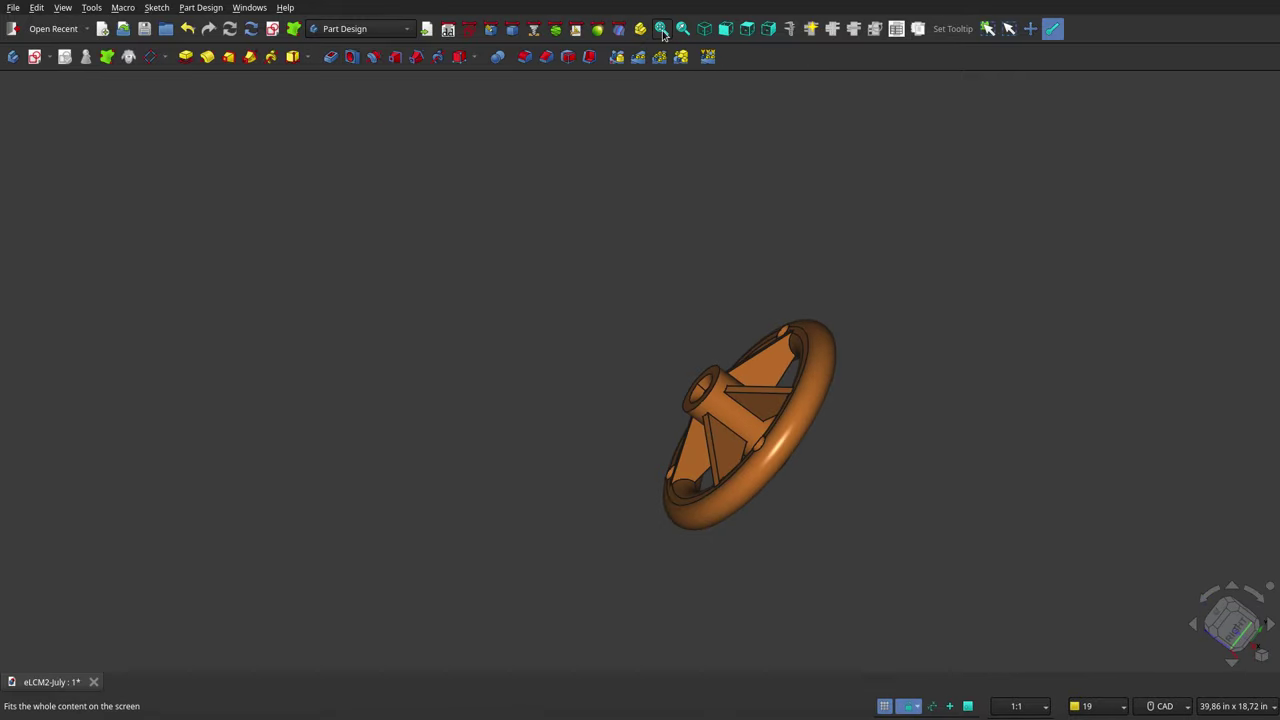
{"action": "left_click", "coordinate": [661, 29]}
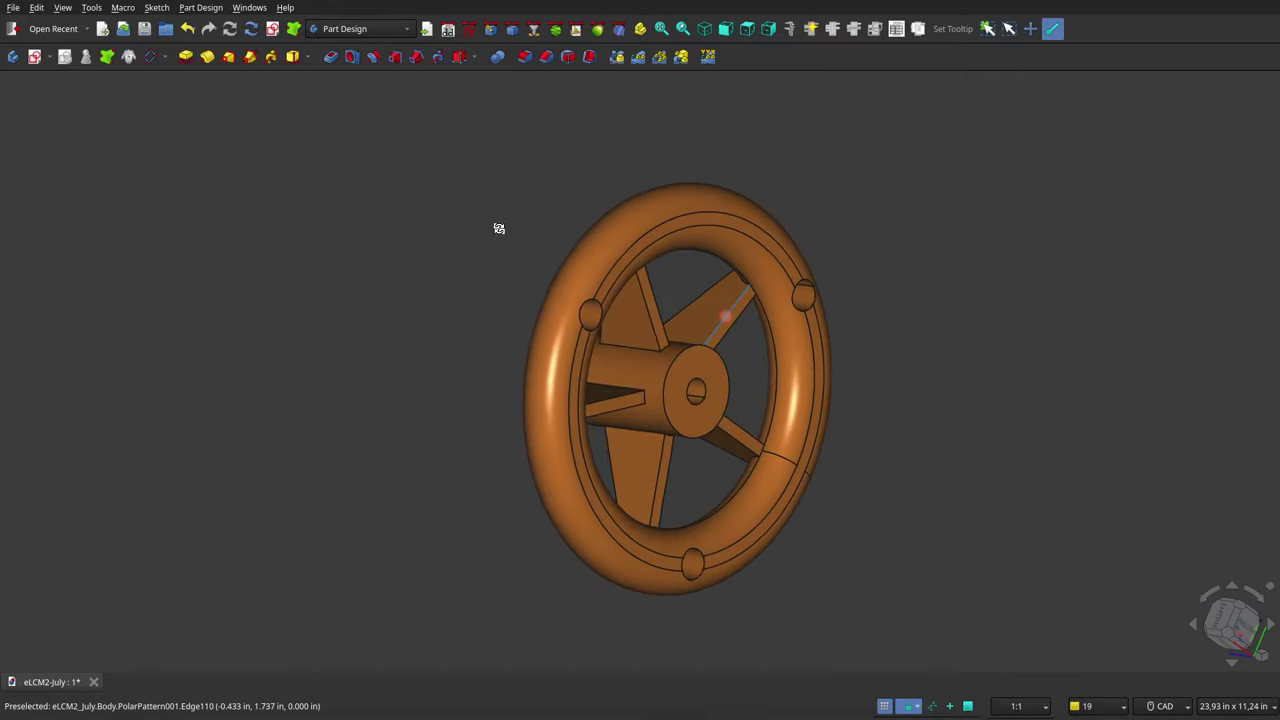